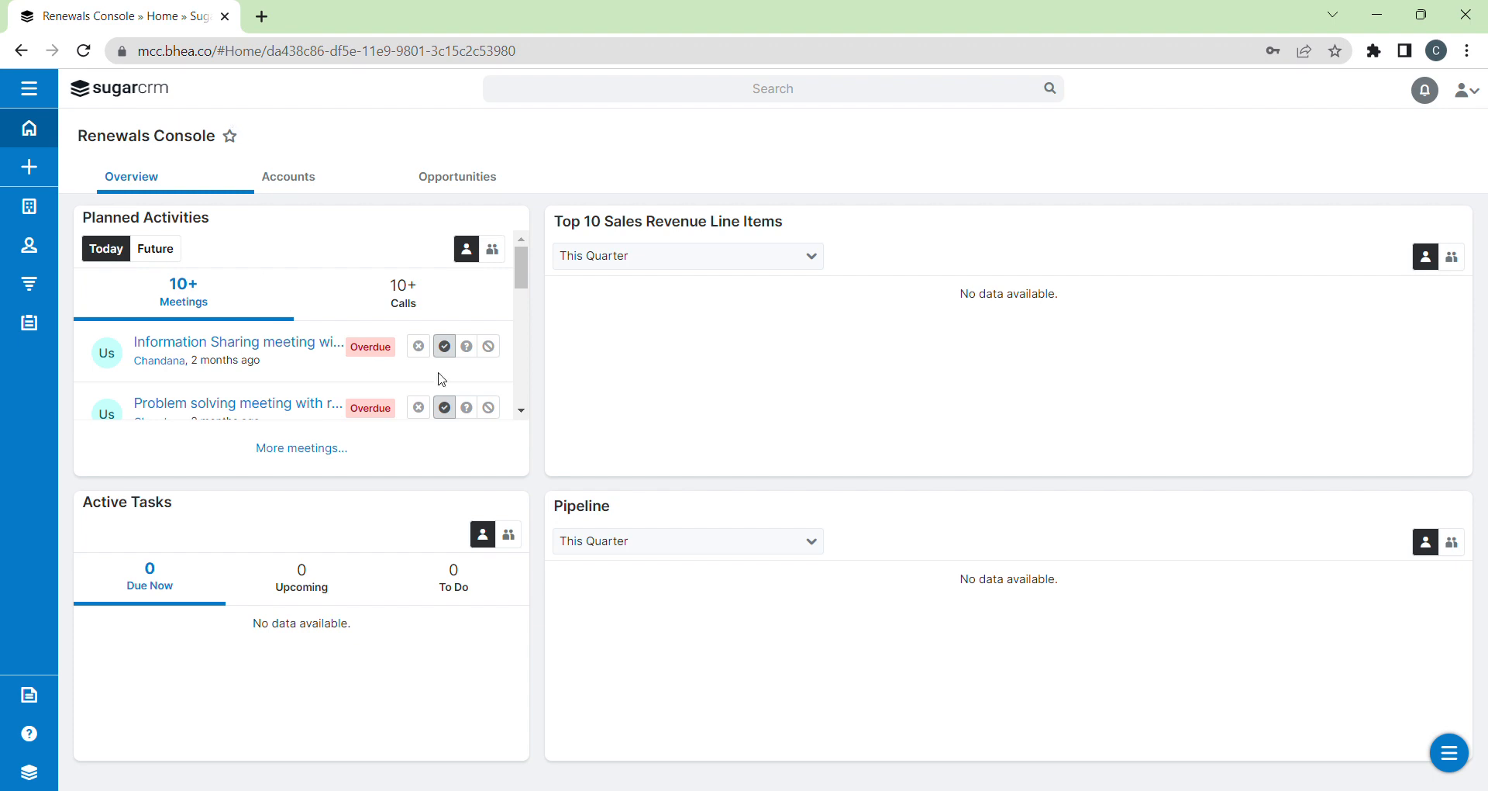
Step: Go to the Leads list from the sidebar's module menu
click(30, 90)
click(84, 398)
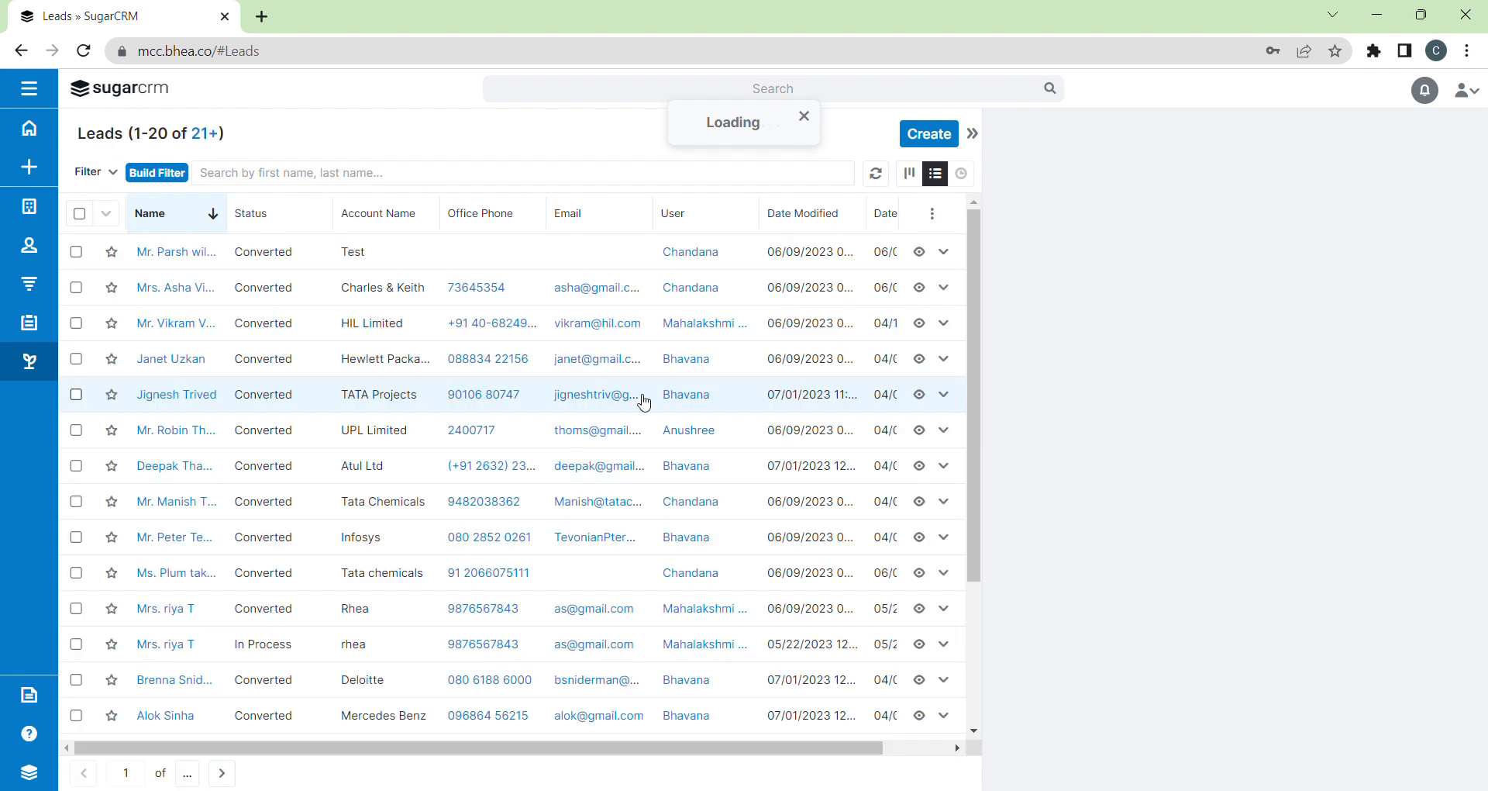
Step: Open the unconverted Toyota Motor Corporation lead and start its conversion
drag(978, 319, 970, 454)
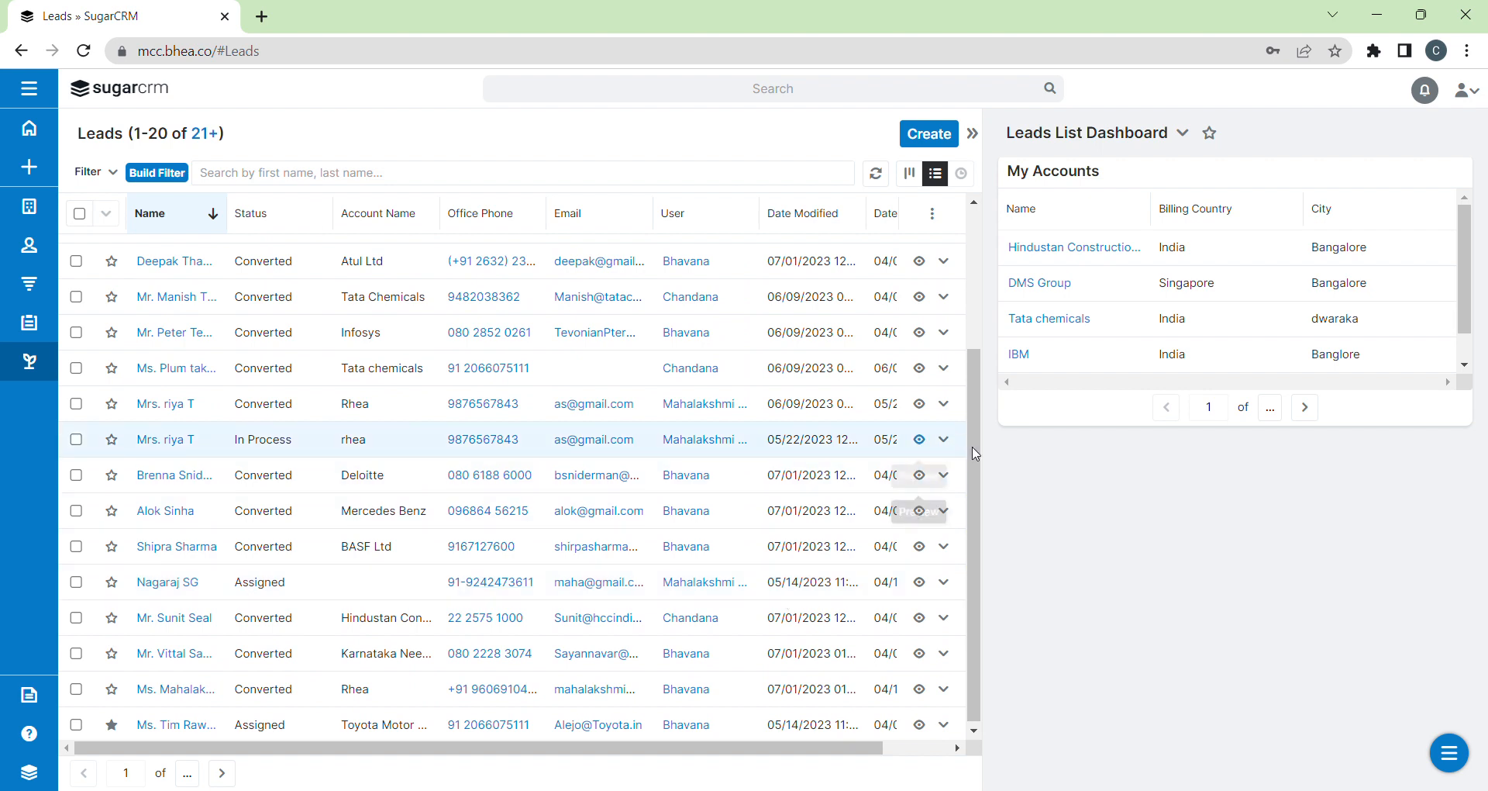
scroll(980, 455, down, 1)
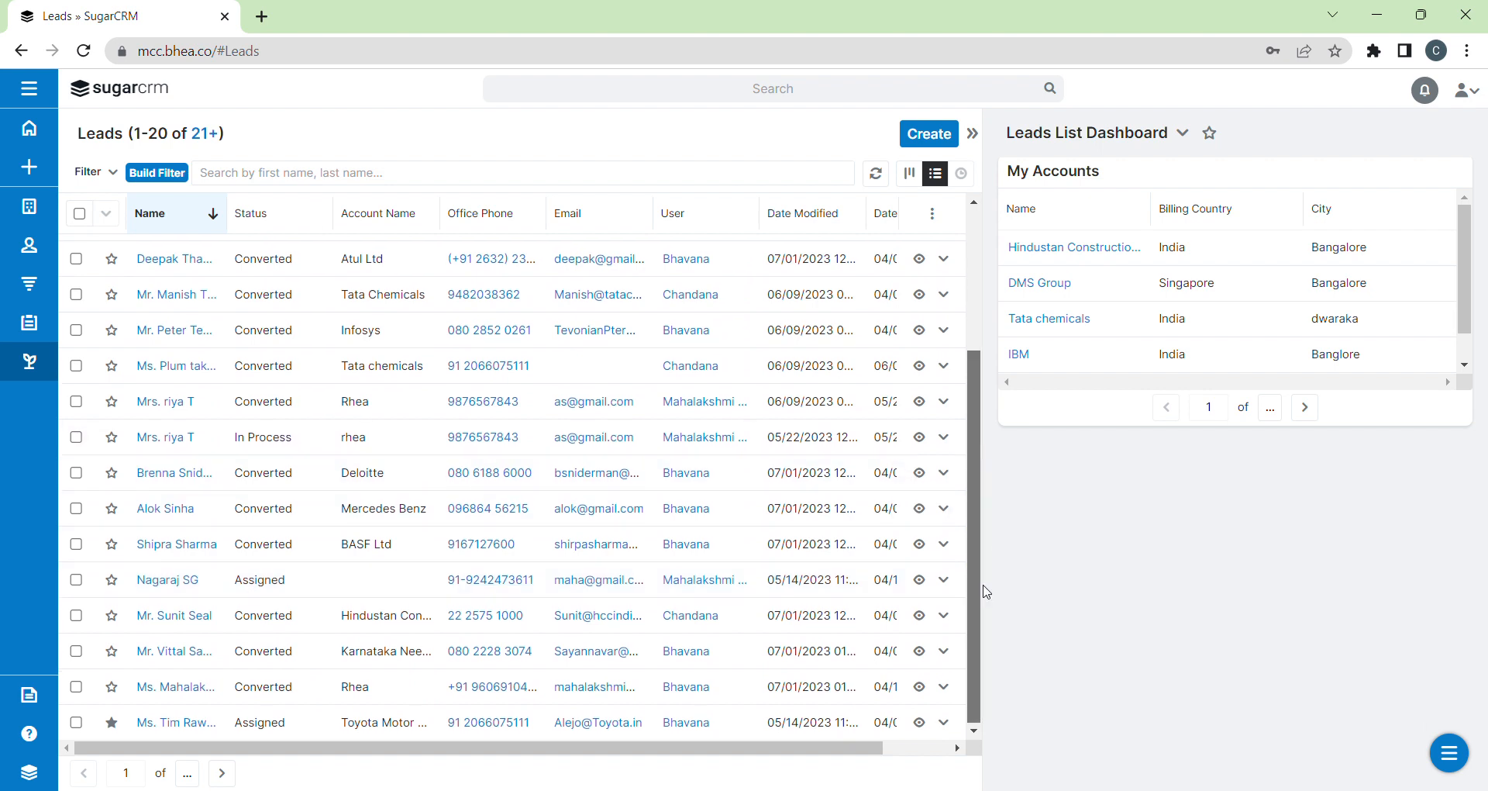
click(158, 724)
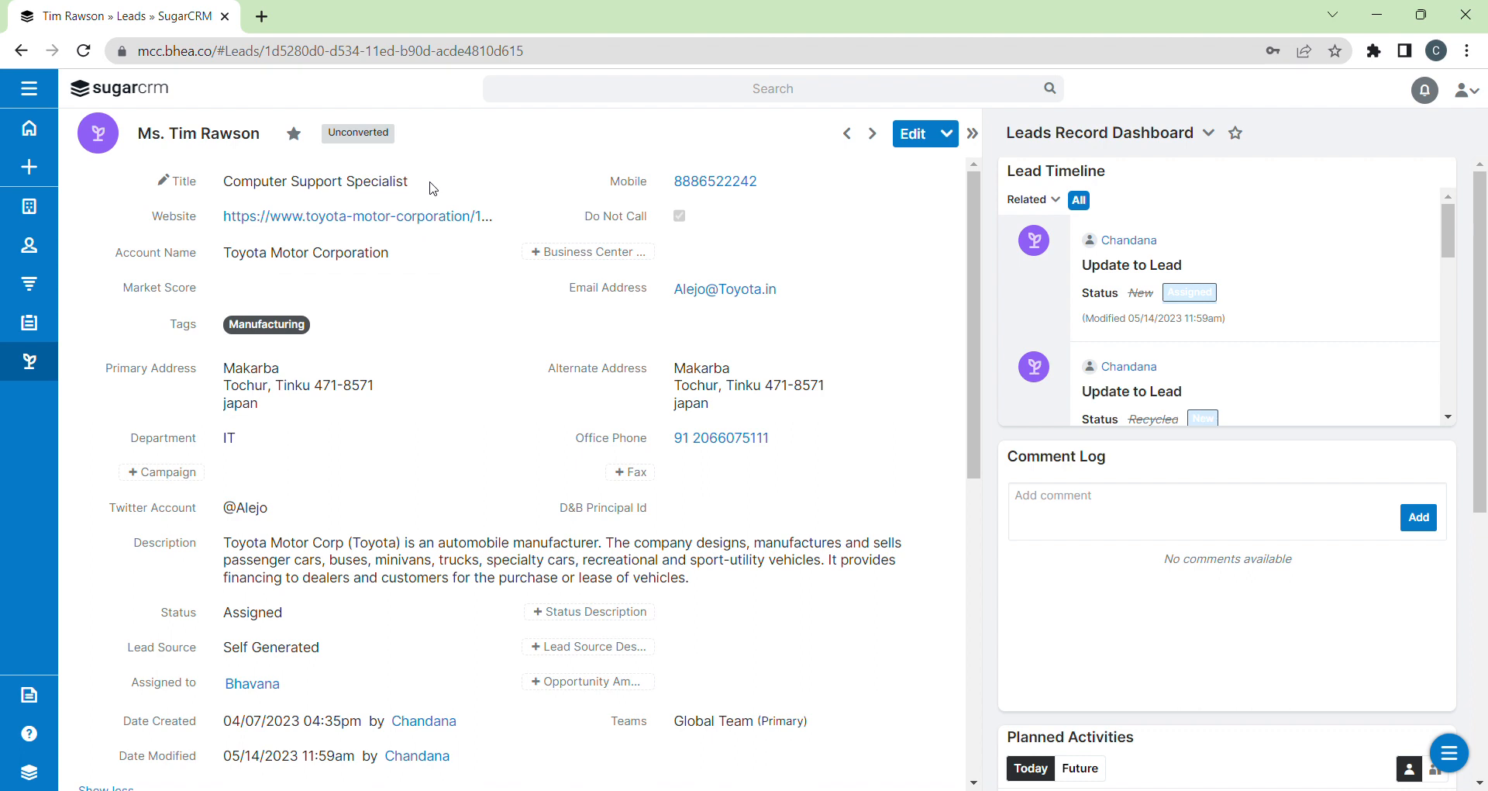
click(359, 141)
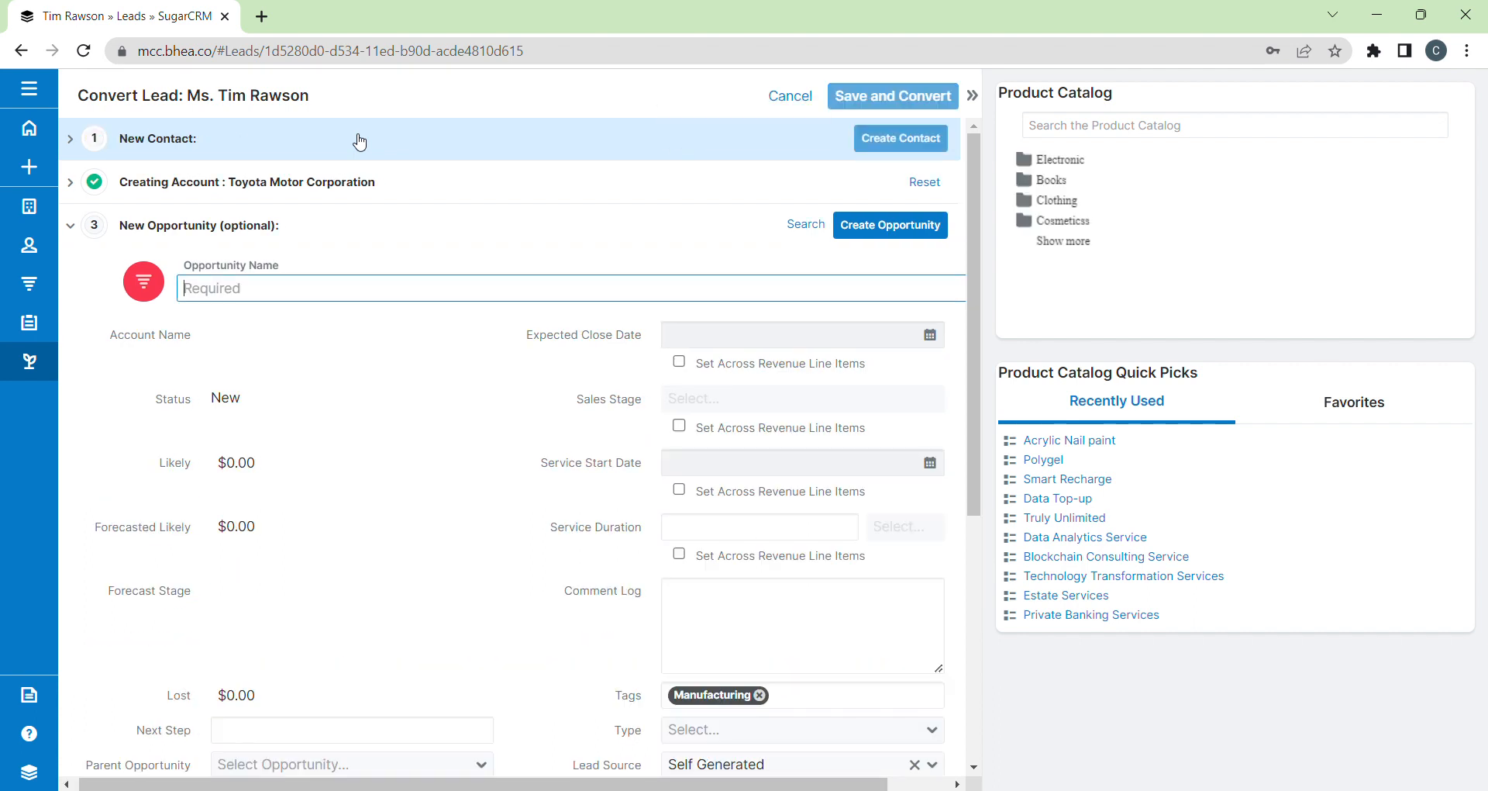
Step: Scroll the Convert Lead form down to the new opportunity's Revenue Line Items
drag(977, 282, 1017, 179)
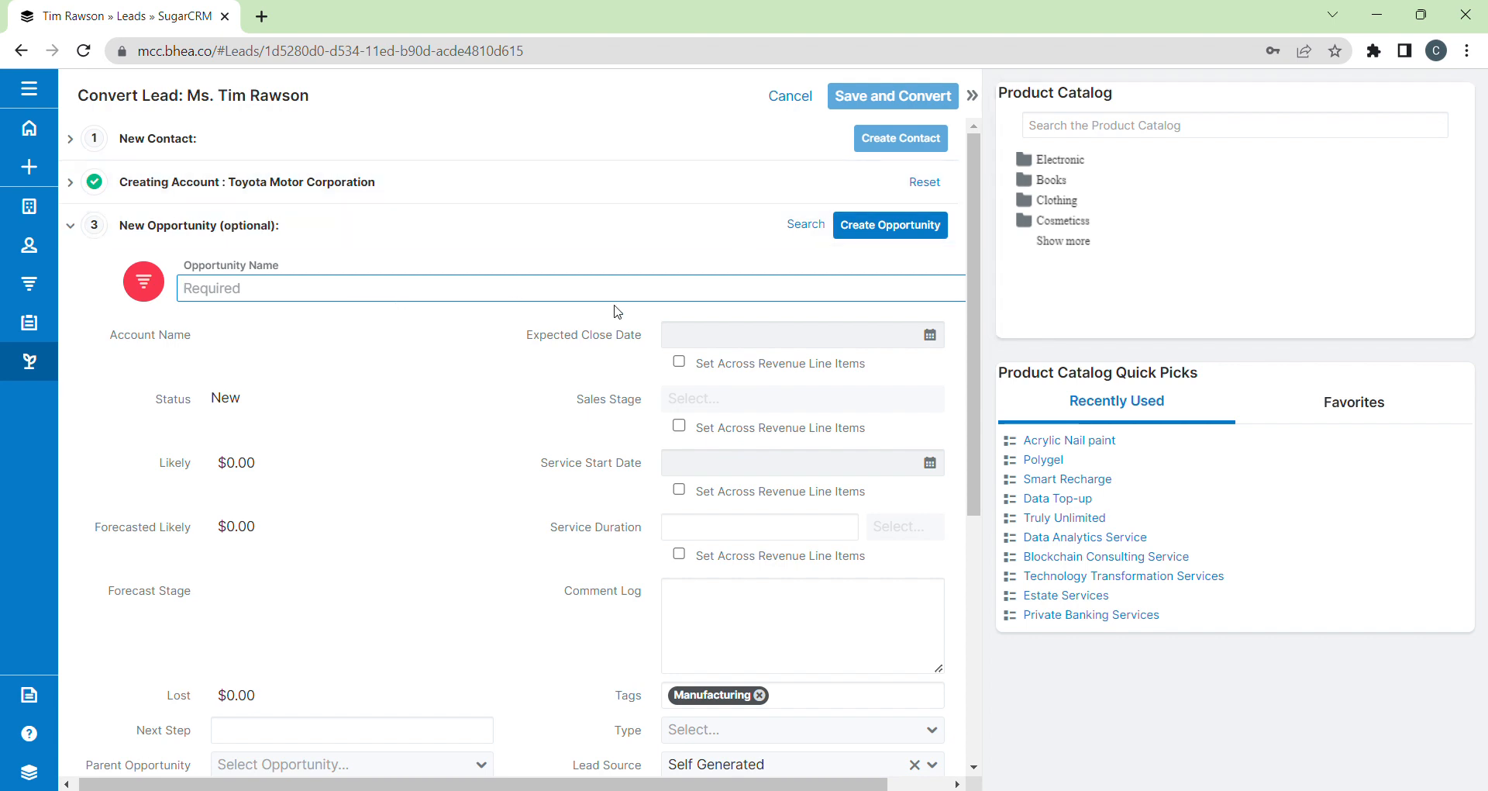
scroll(962, 496, down, 2)
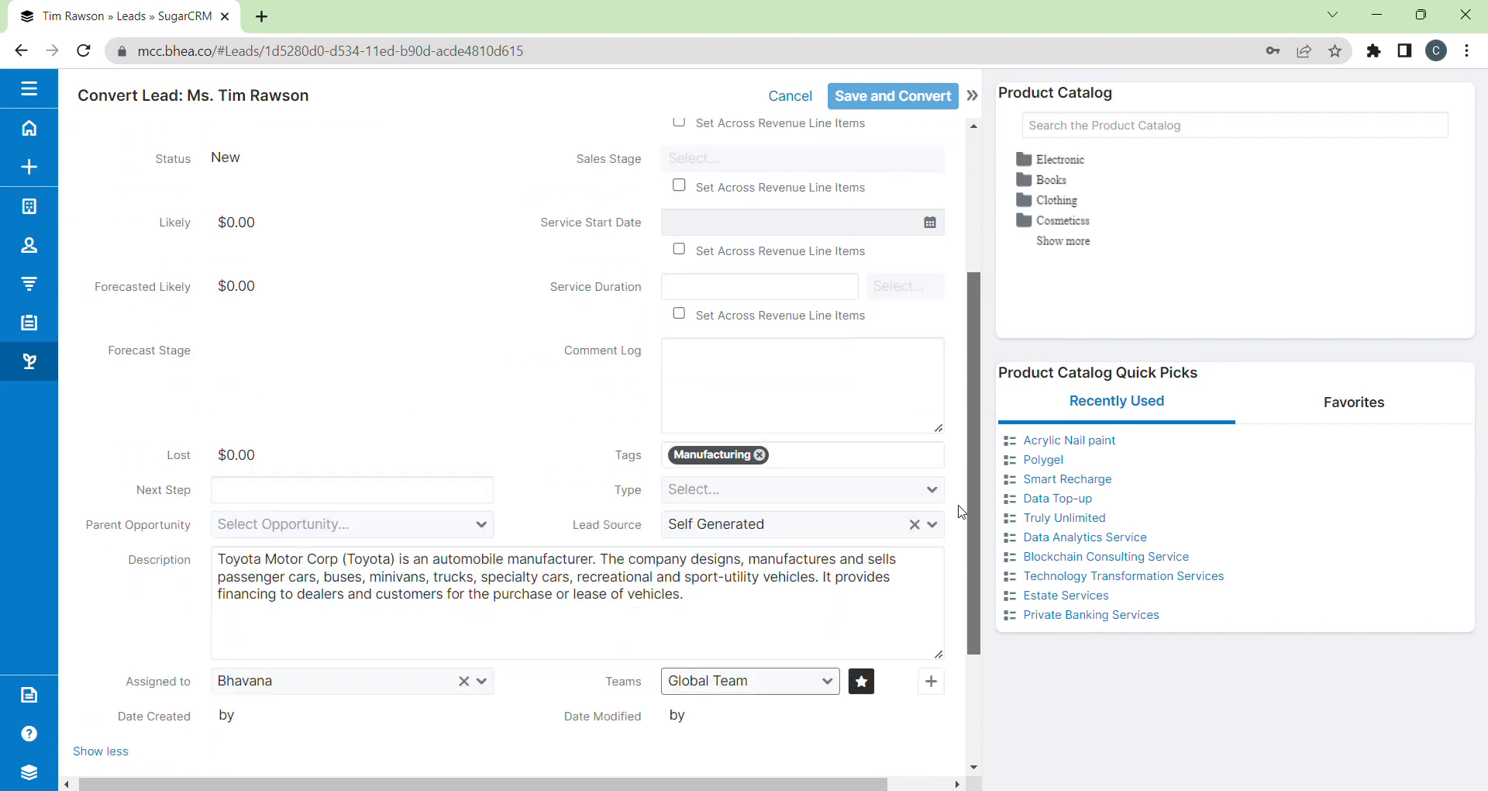
scroll(962, 496, down, 3)
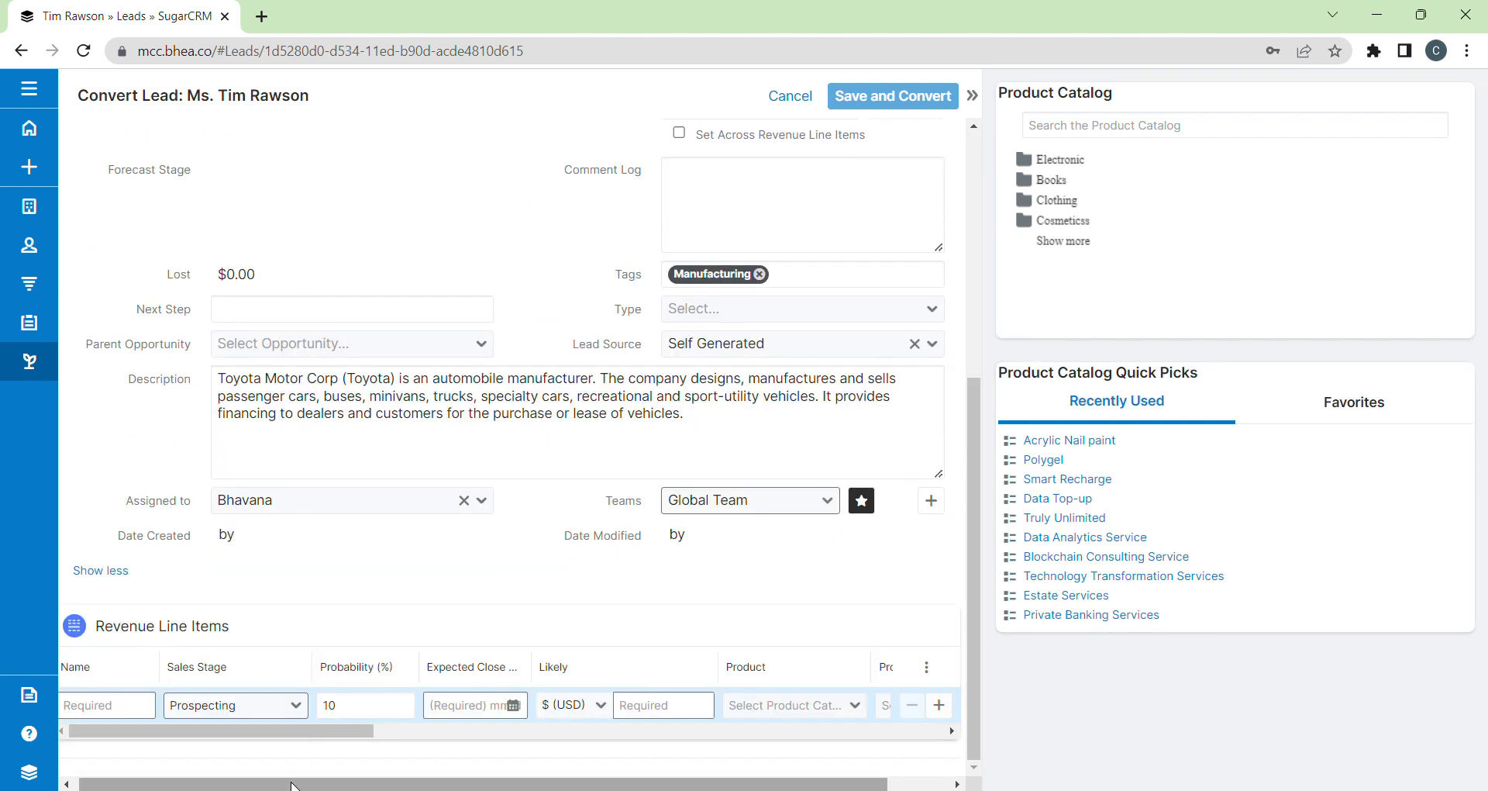
drag(293, 786, 152, 779)
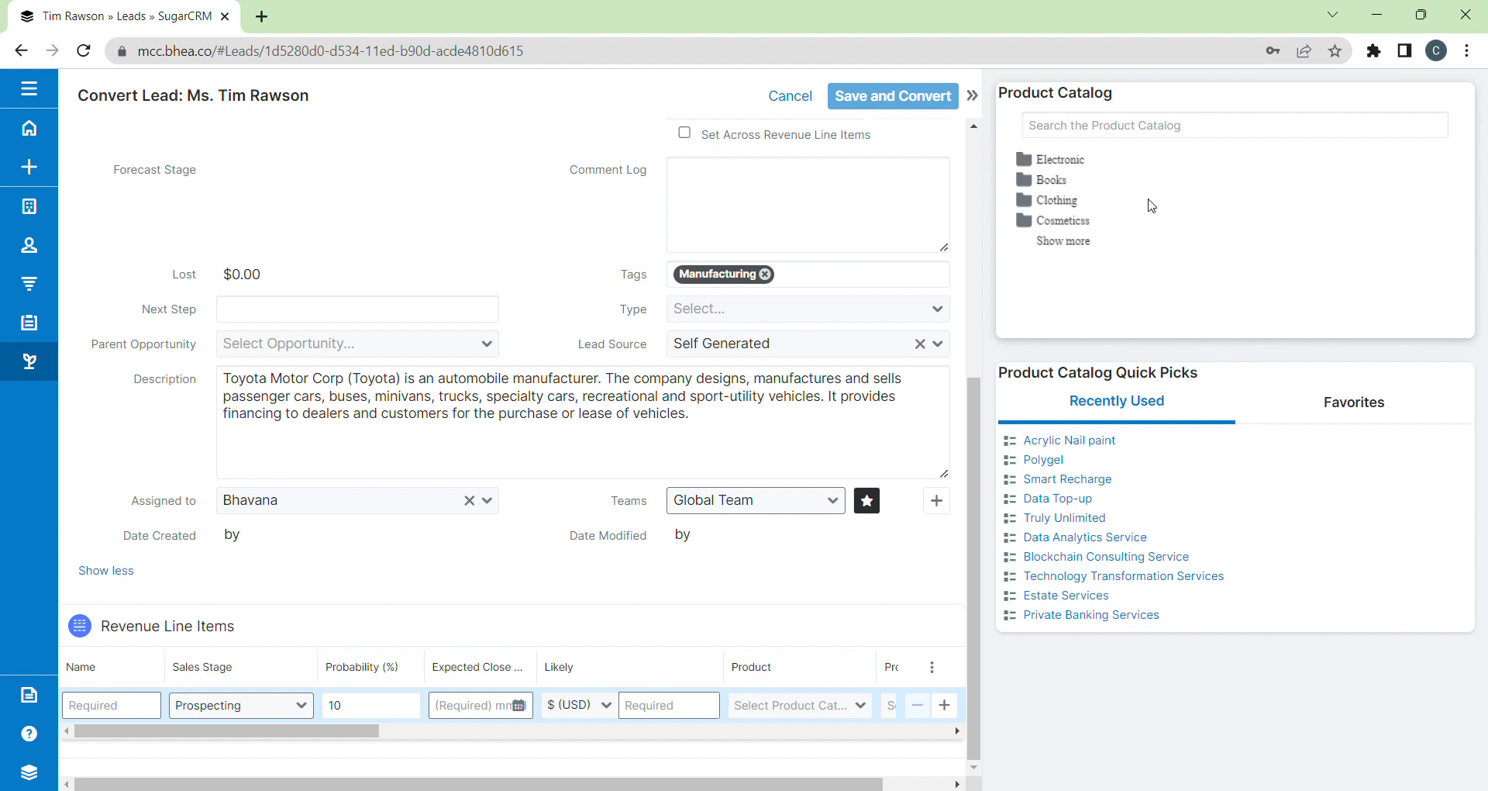
Step: Add Fancy gown and Floral Skirt from Clothing > Kids Wear as revenue line items
click(1036, 208)
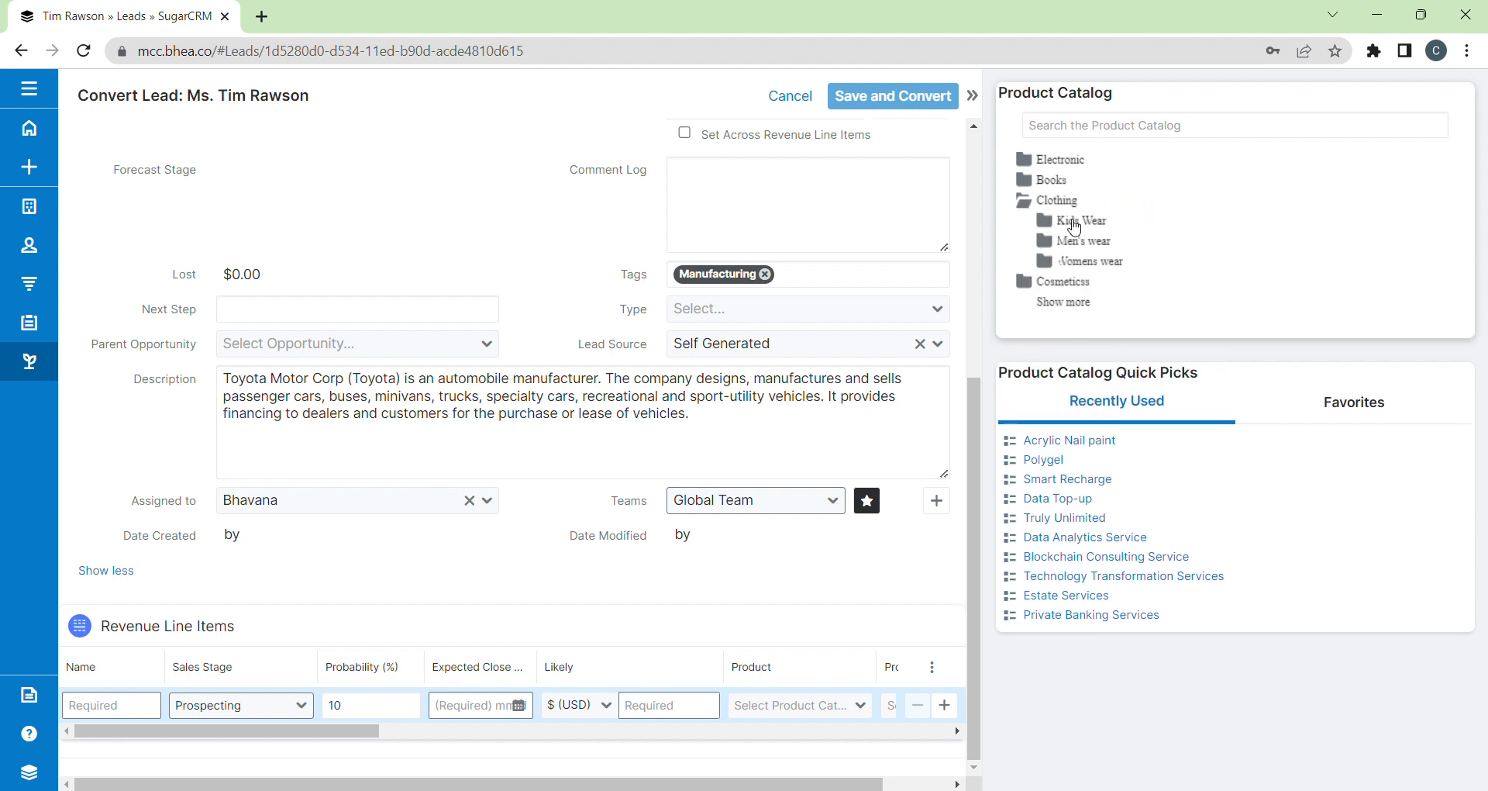
click(1074, 223)
mouse_move(1107, 247)
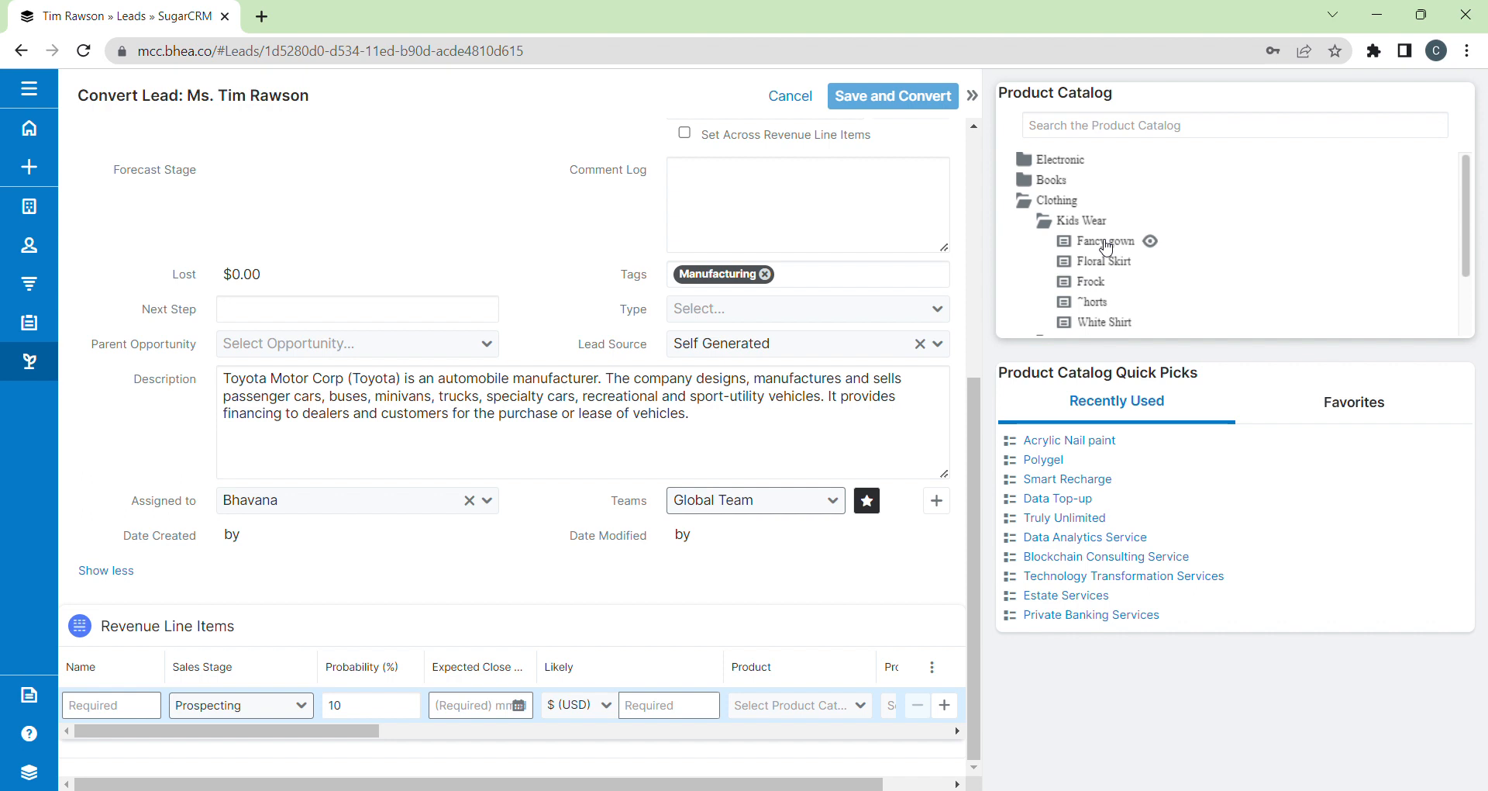
click(1106, 241)
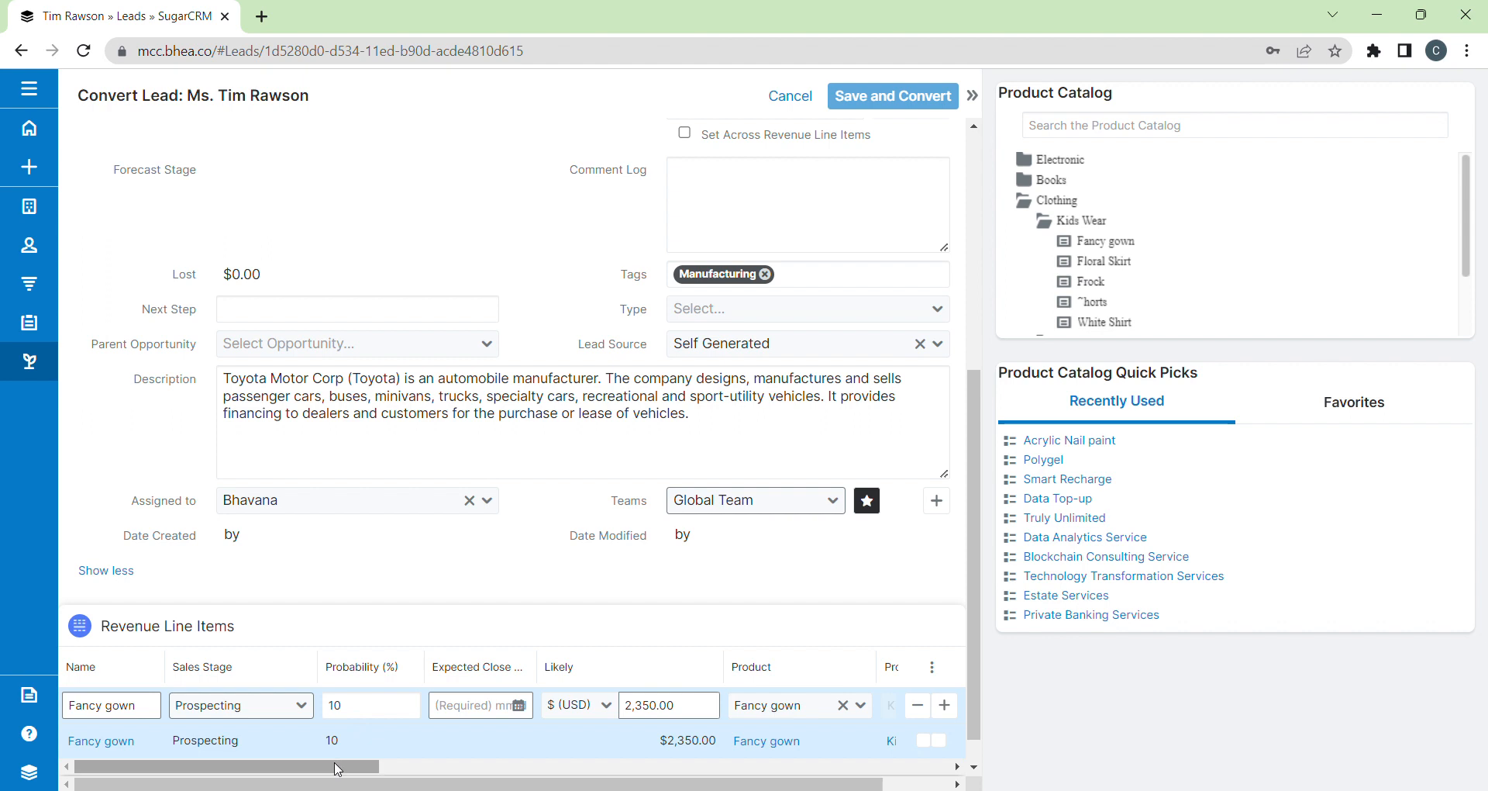
click(1101, 264)
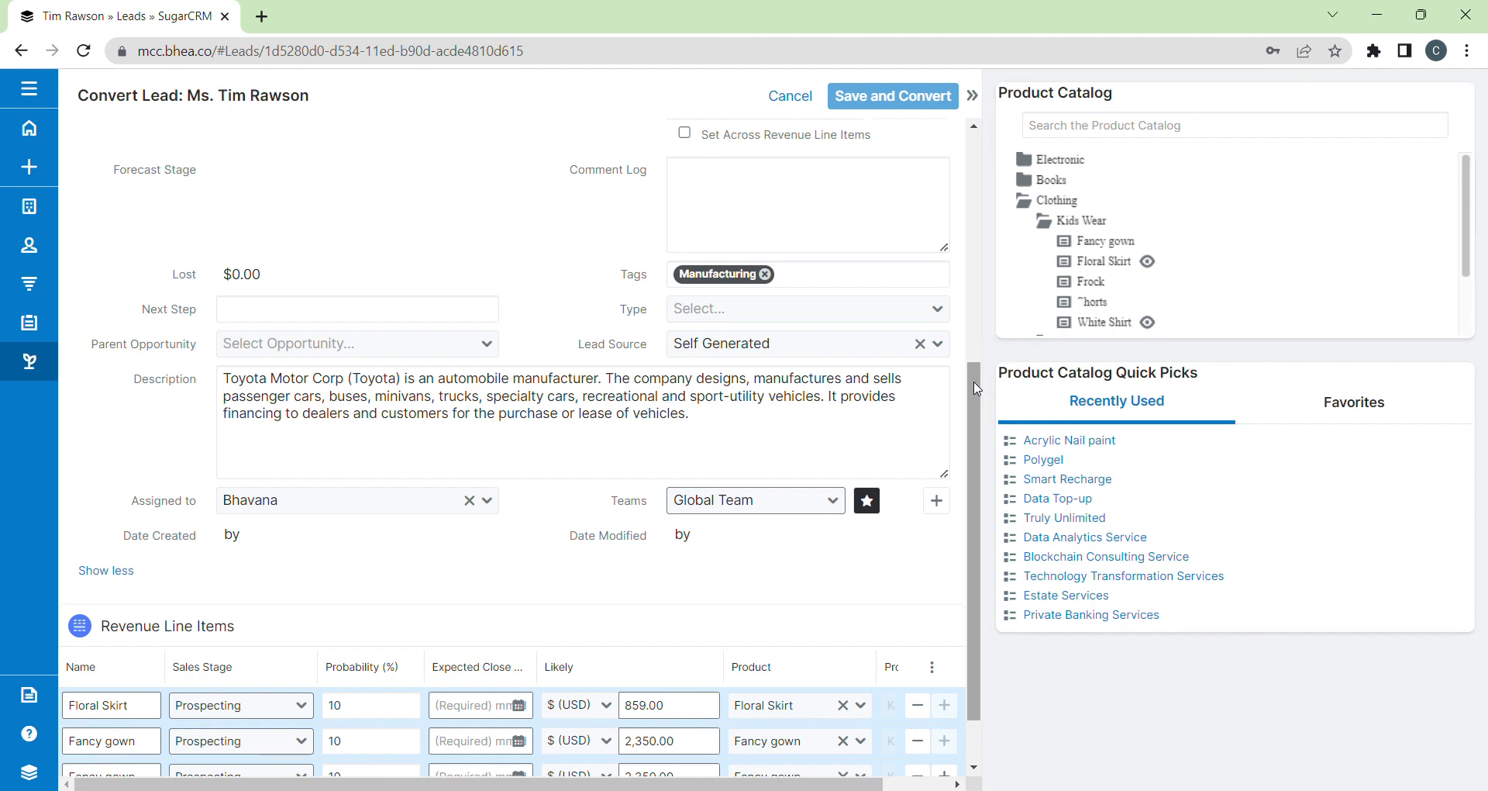
scroll(970, 476, down, 1)
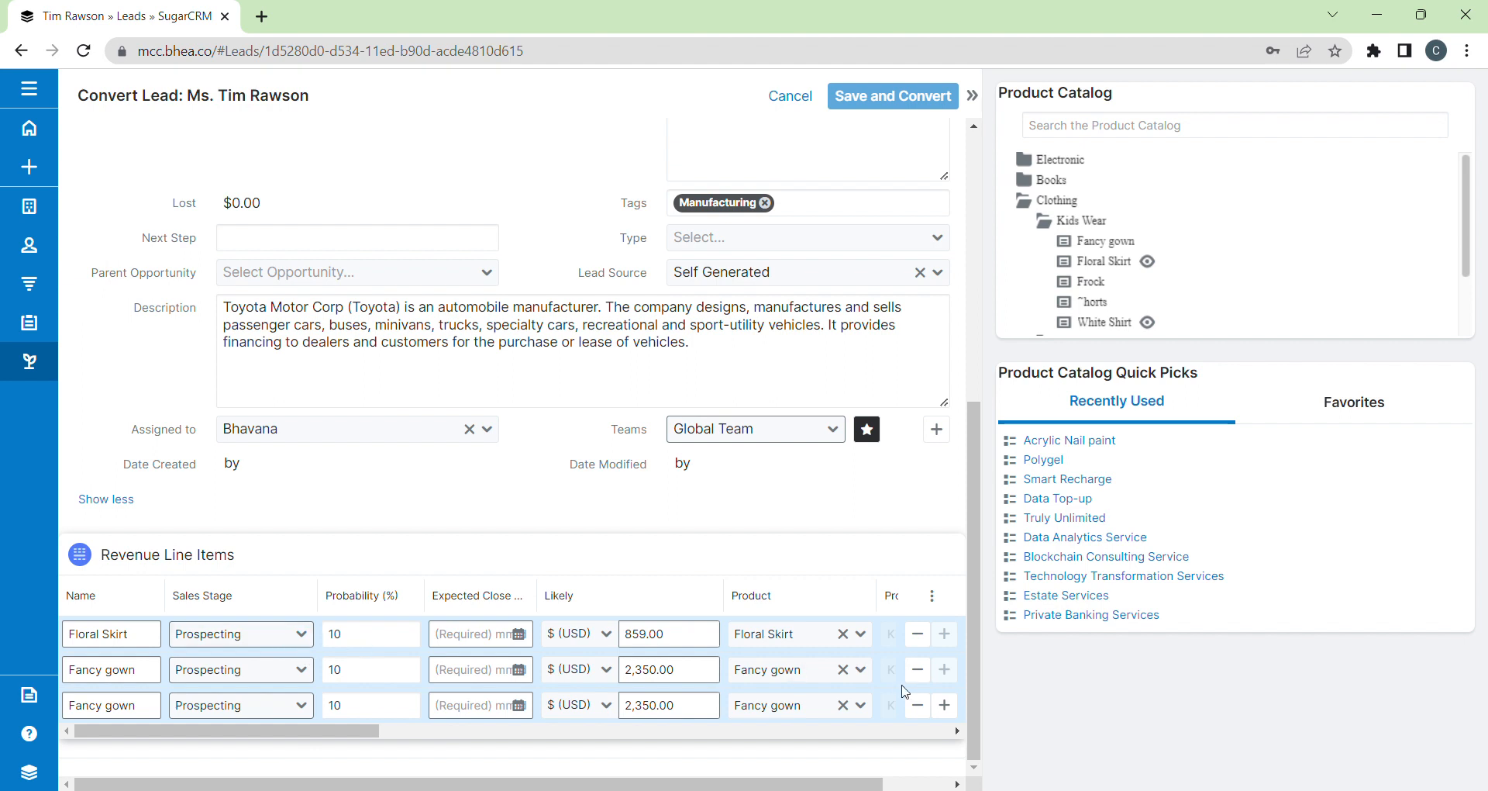
drag(975, 661, 963, 341)
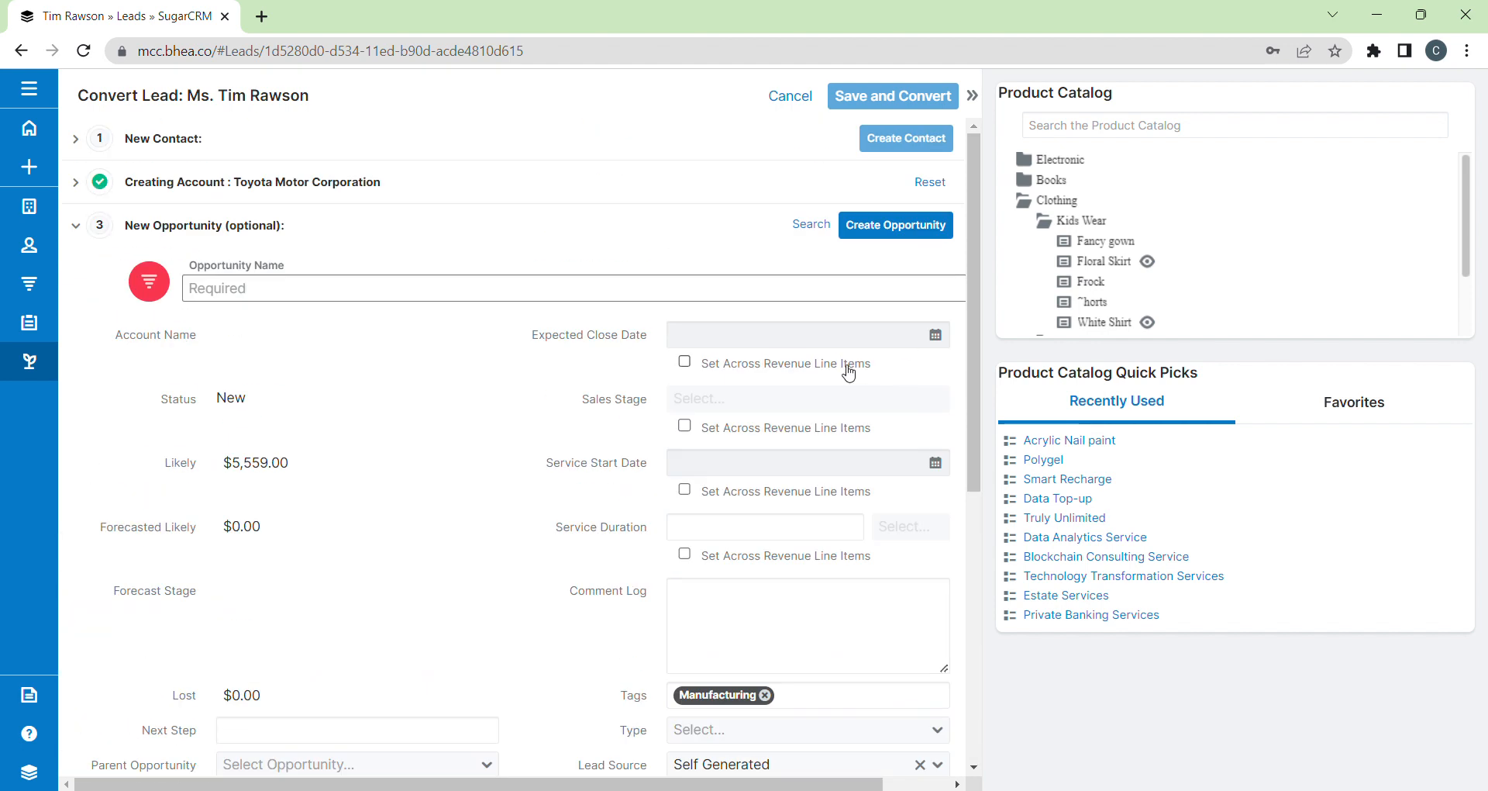
Step: Set the sales stage to Negotiation/Review, applied across all revenue line items
click(684, 426)
click(938, 400)
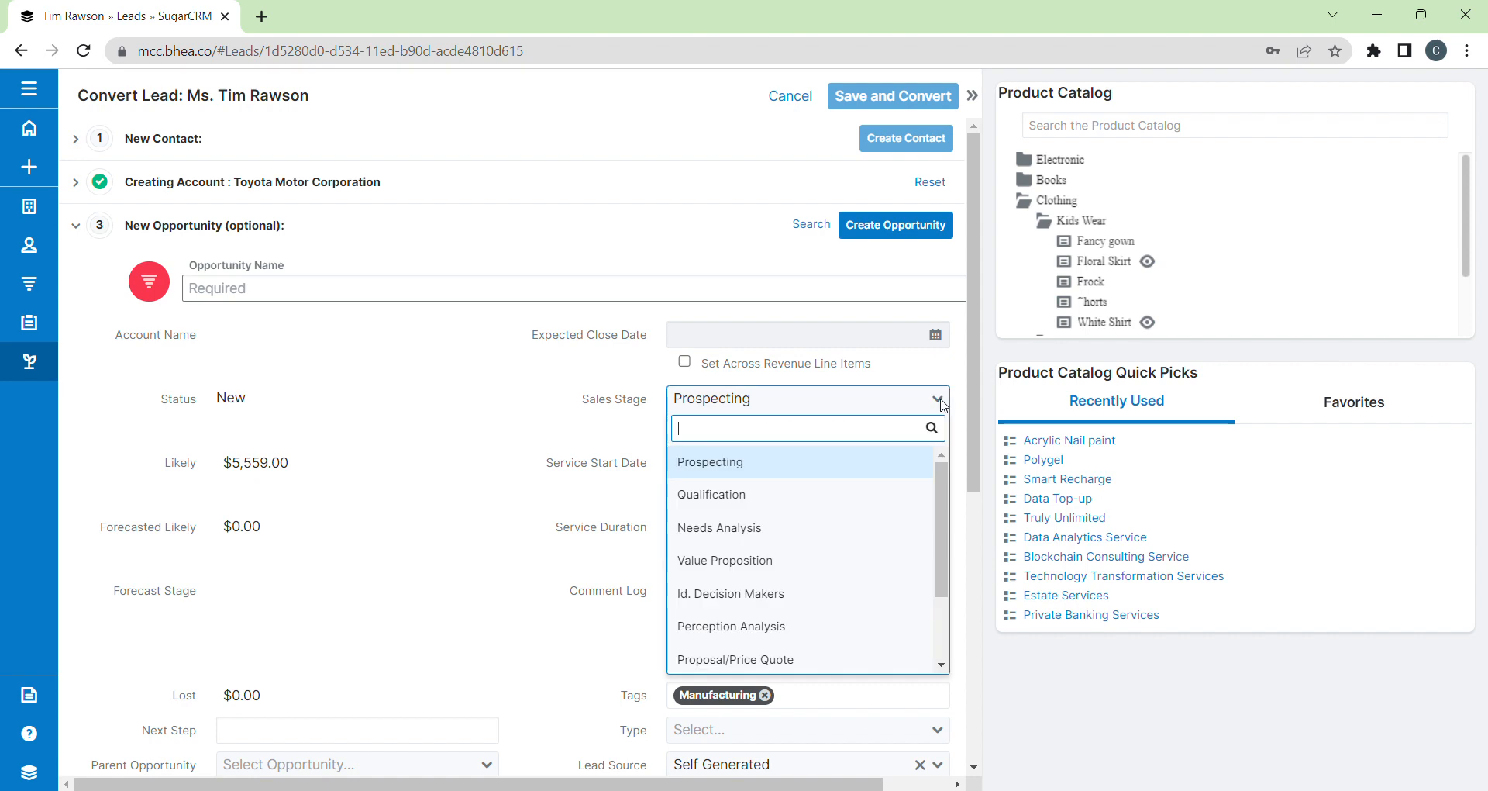
drag(943, 510, 956, 632)
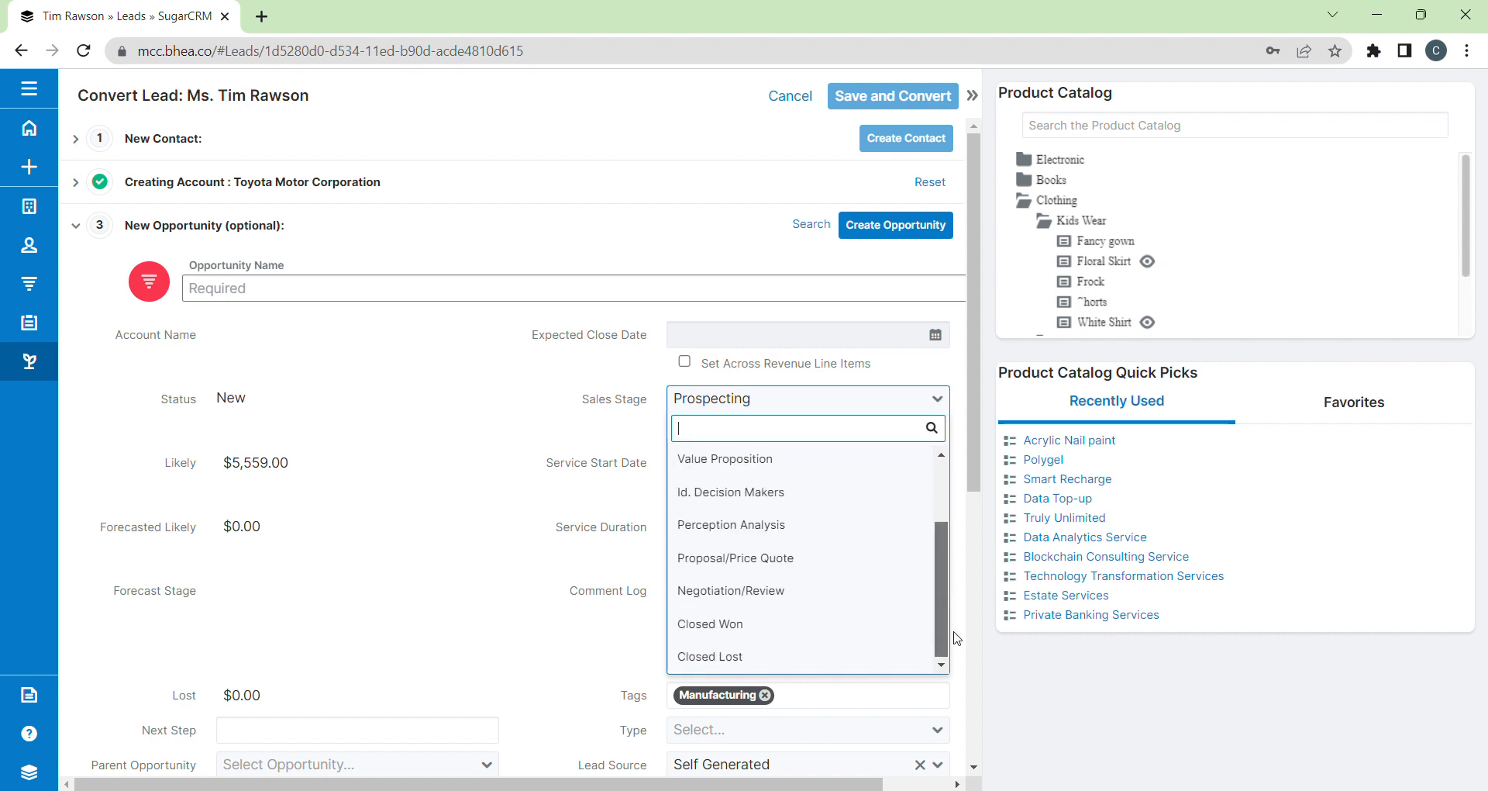
click(738, 597)
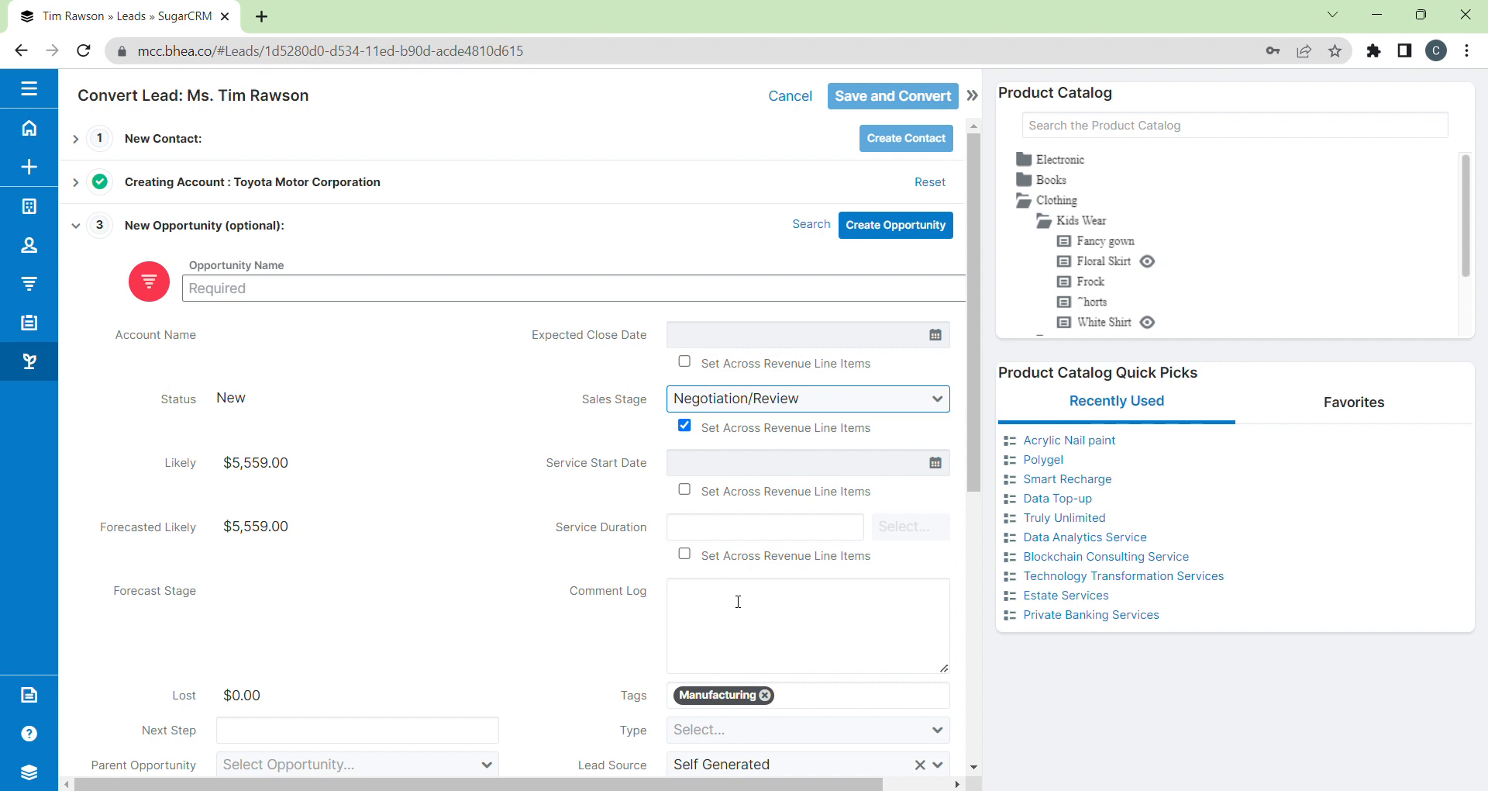
drag(979, 468, 961, 746)
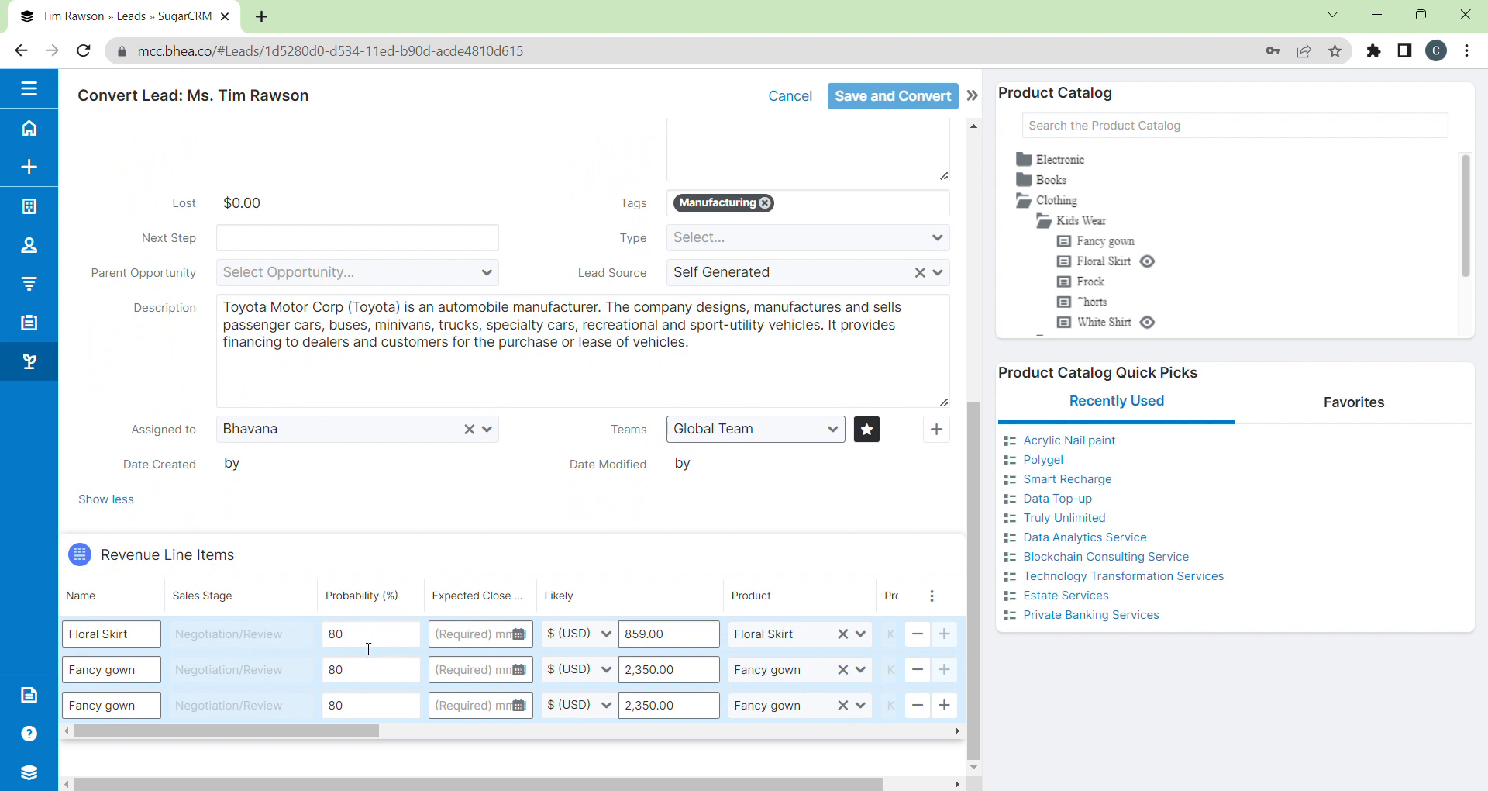
drag(972, 600, 978, 344)
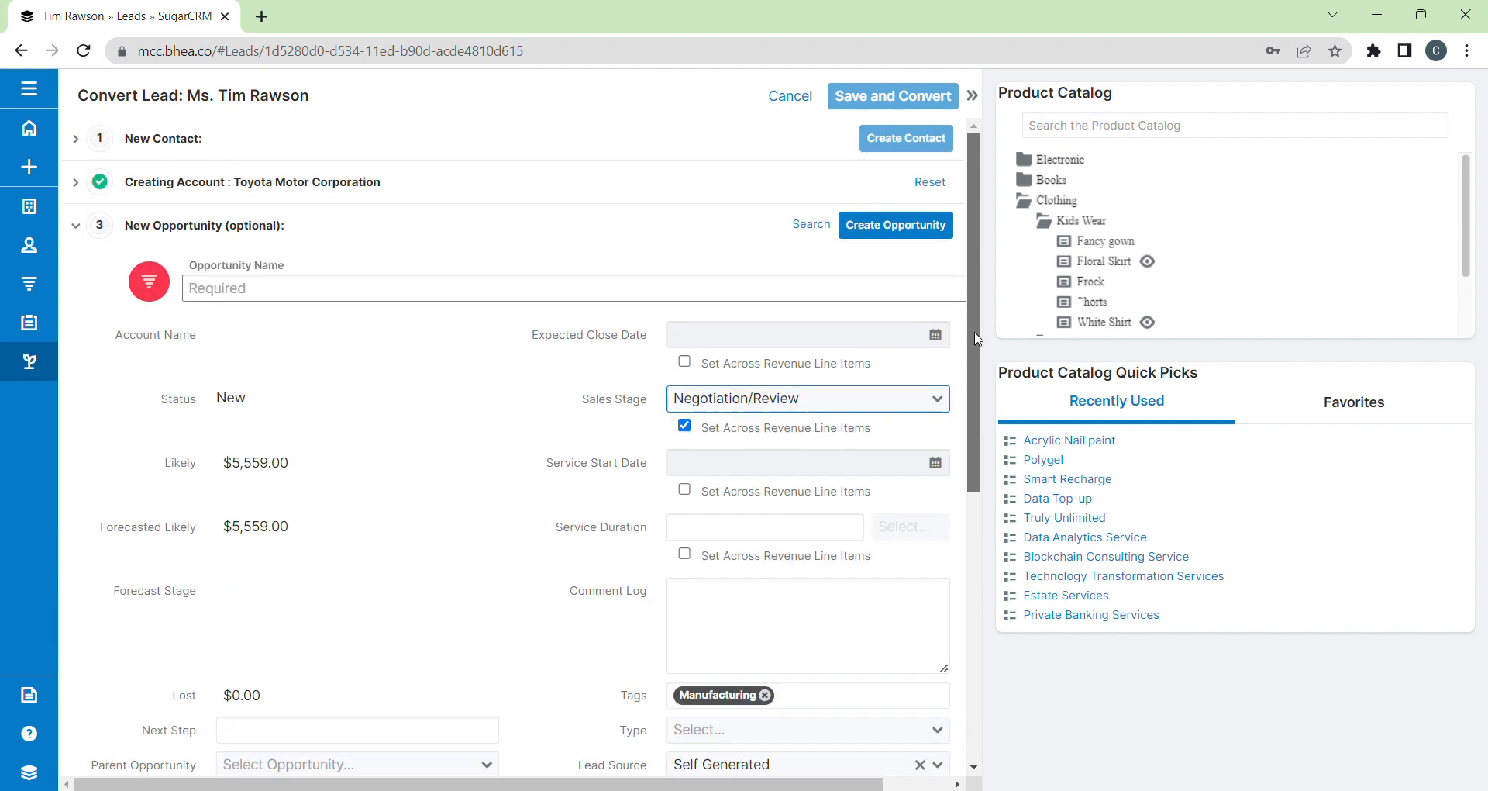
Step: Try Qualification, then restore Negotiation/Review at 80% probability on all revenue lines
click(937, 398)
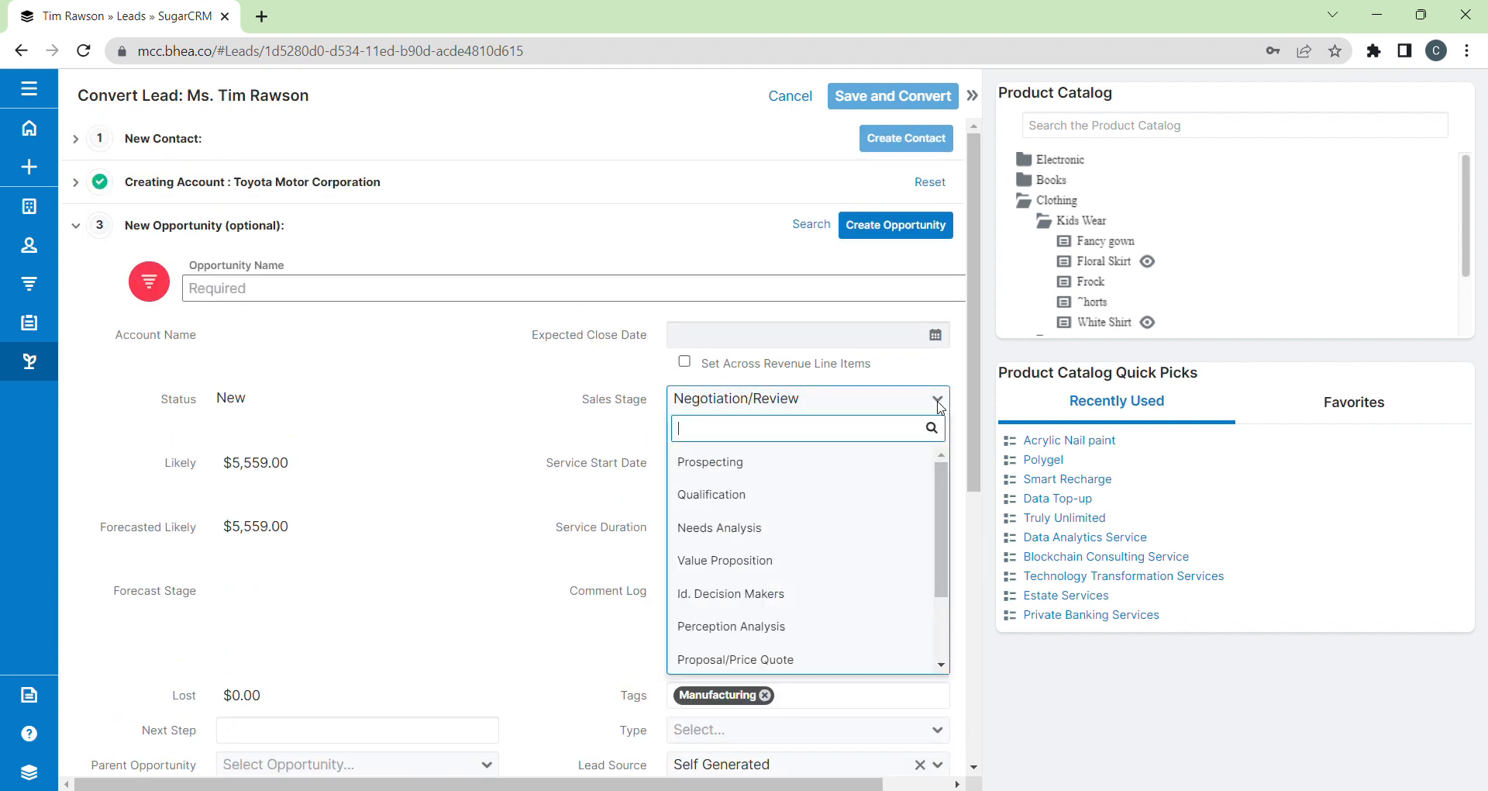
click(736, 494)
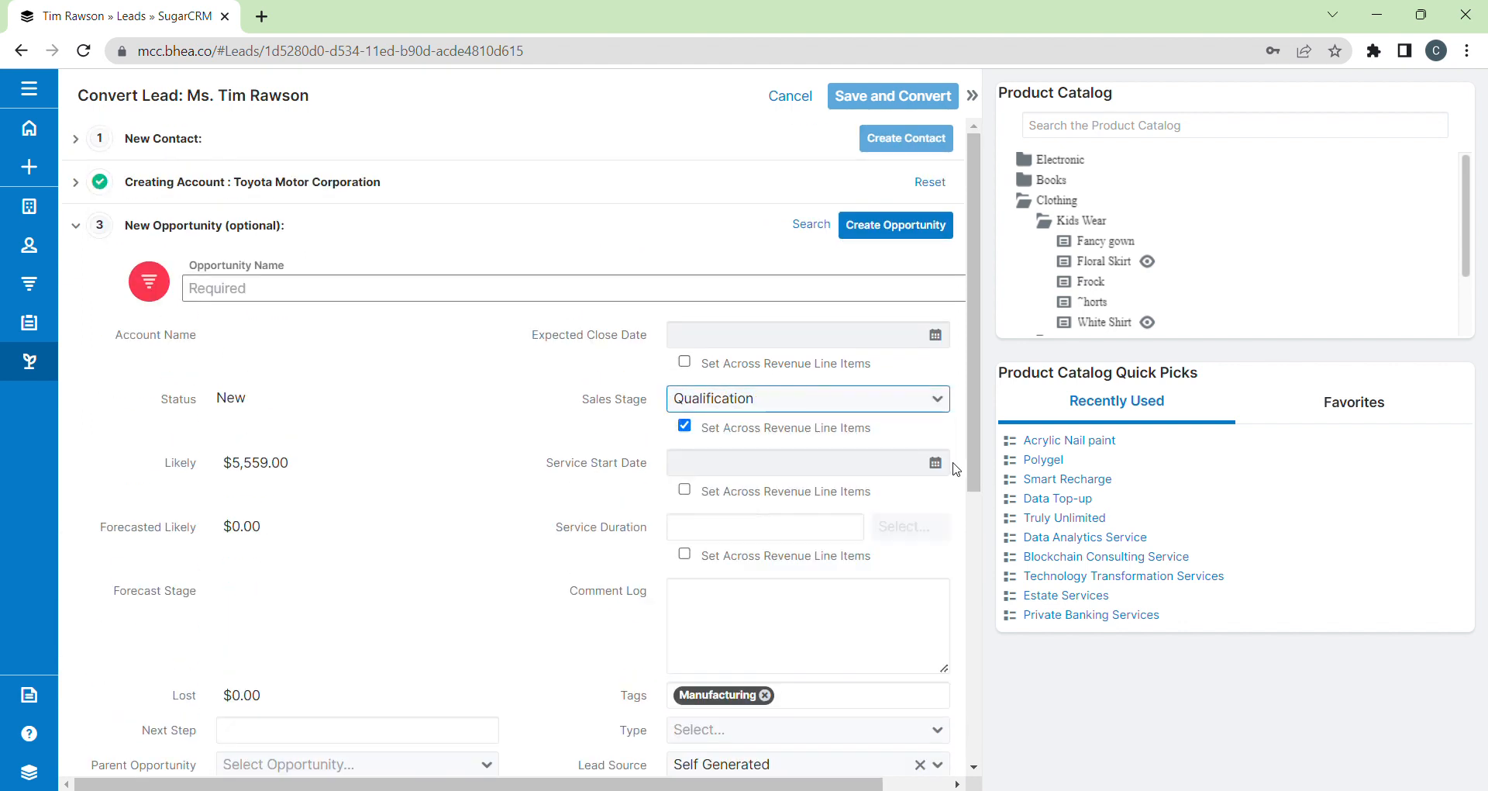
drag(976, 479, 976, 767)
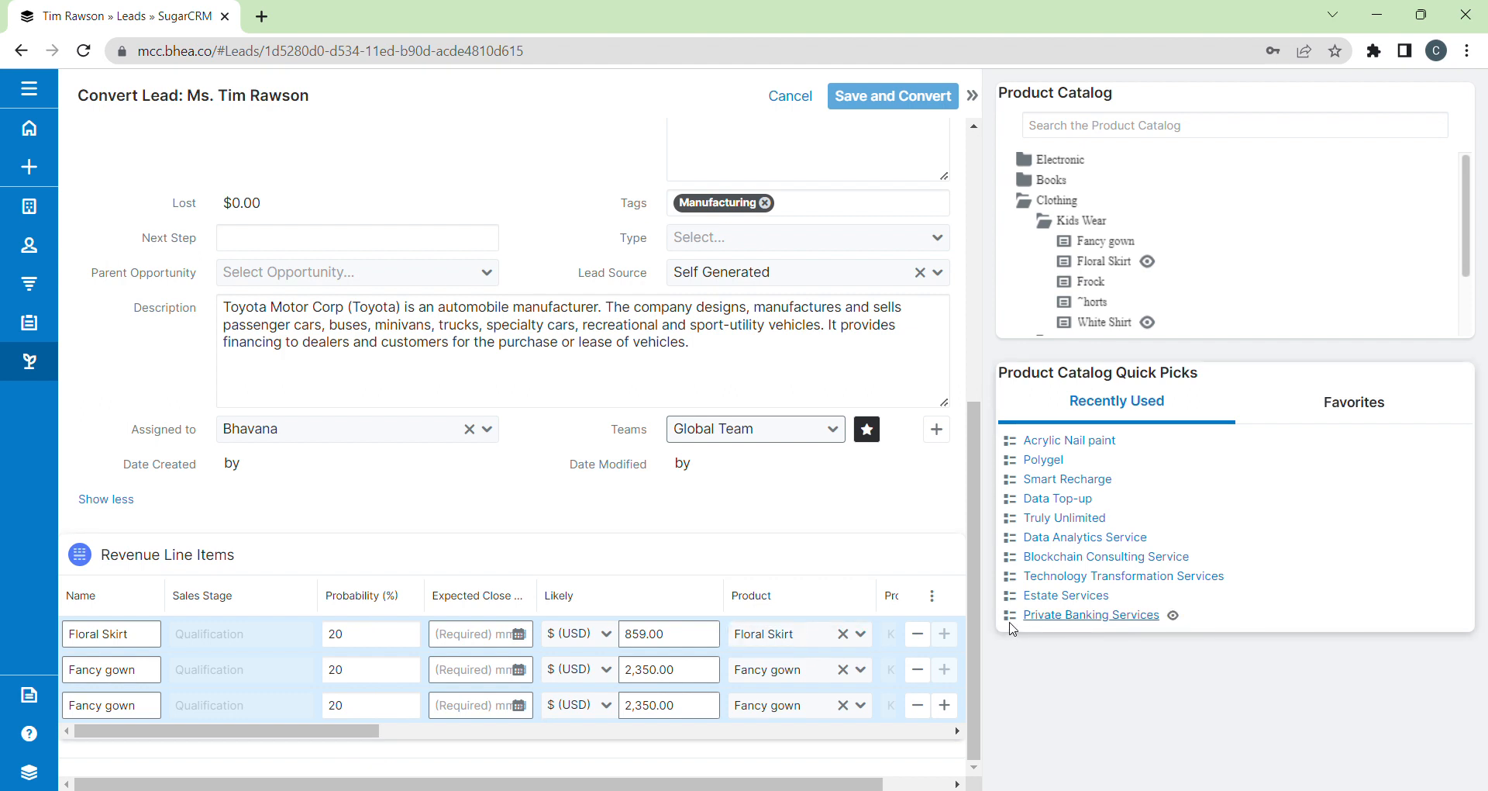
drag(974, 611, 989, 315)
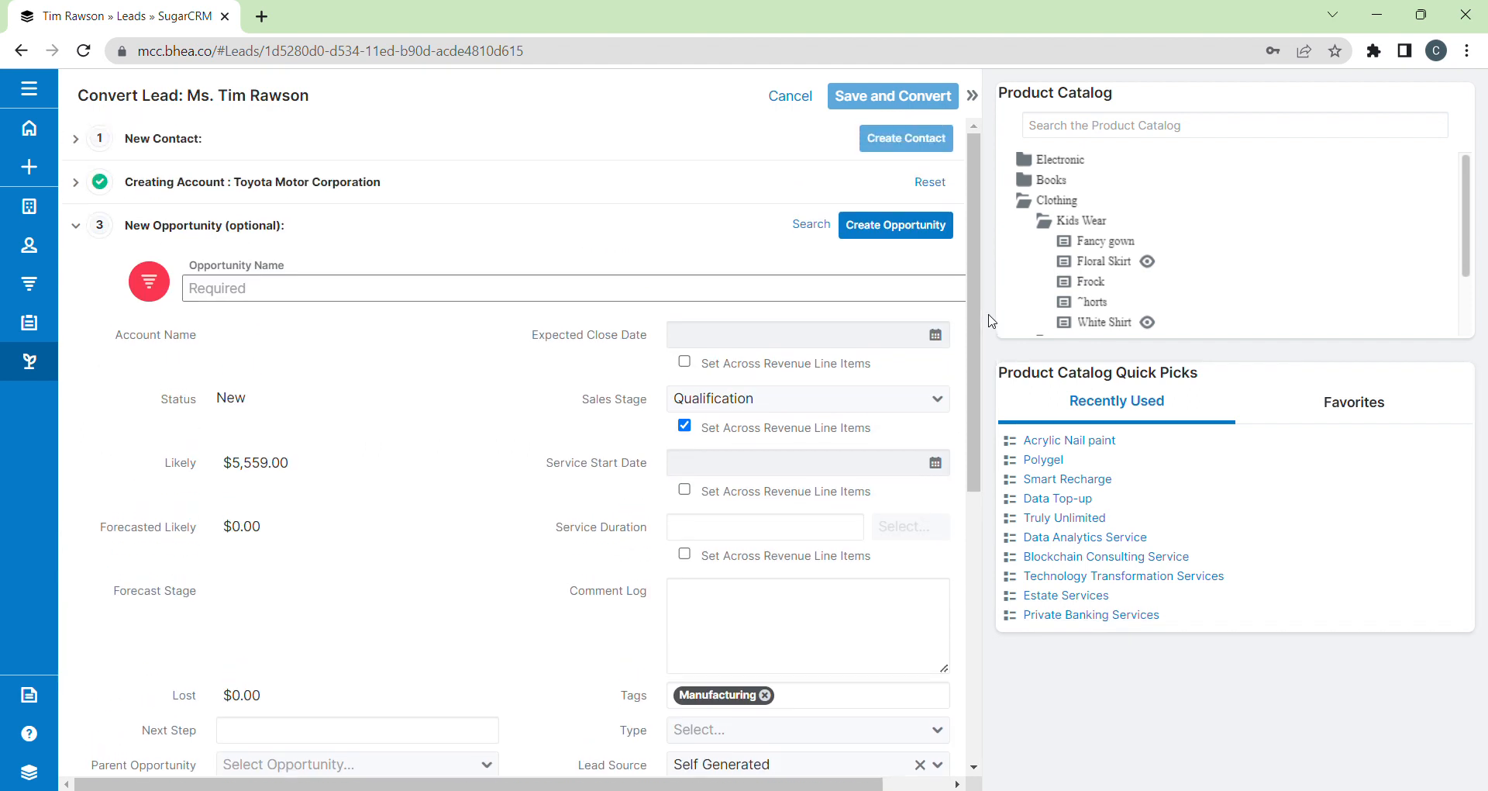
click(936, 400)
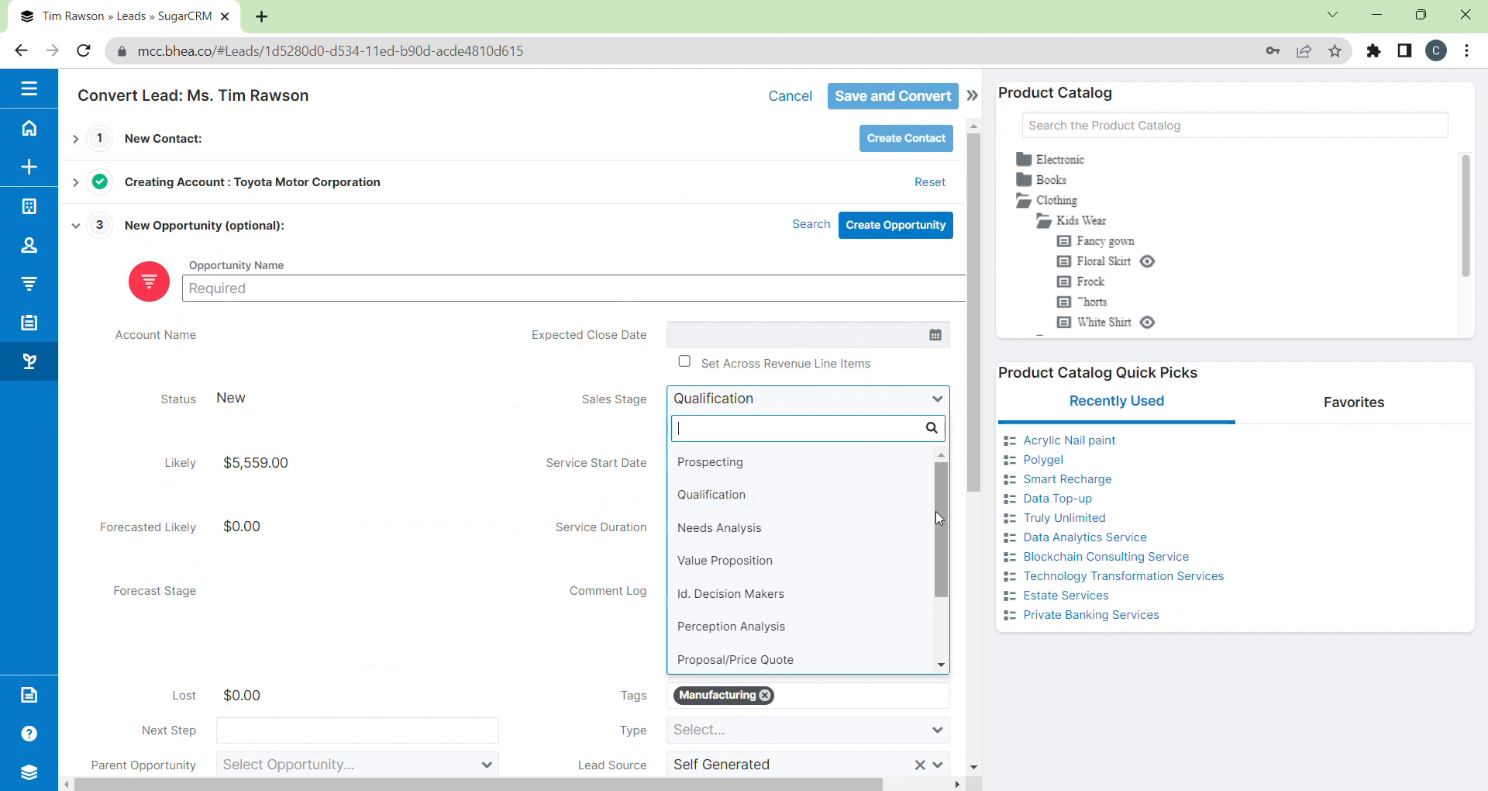
scroll(936, 510, down, 2)
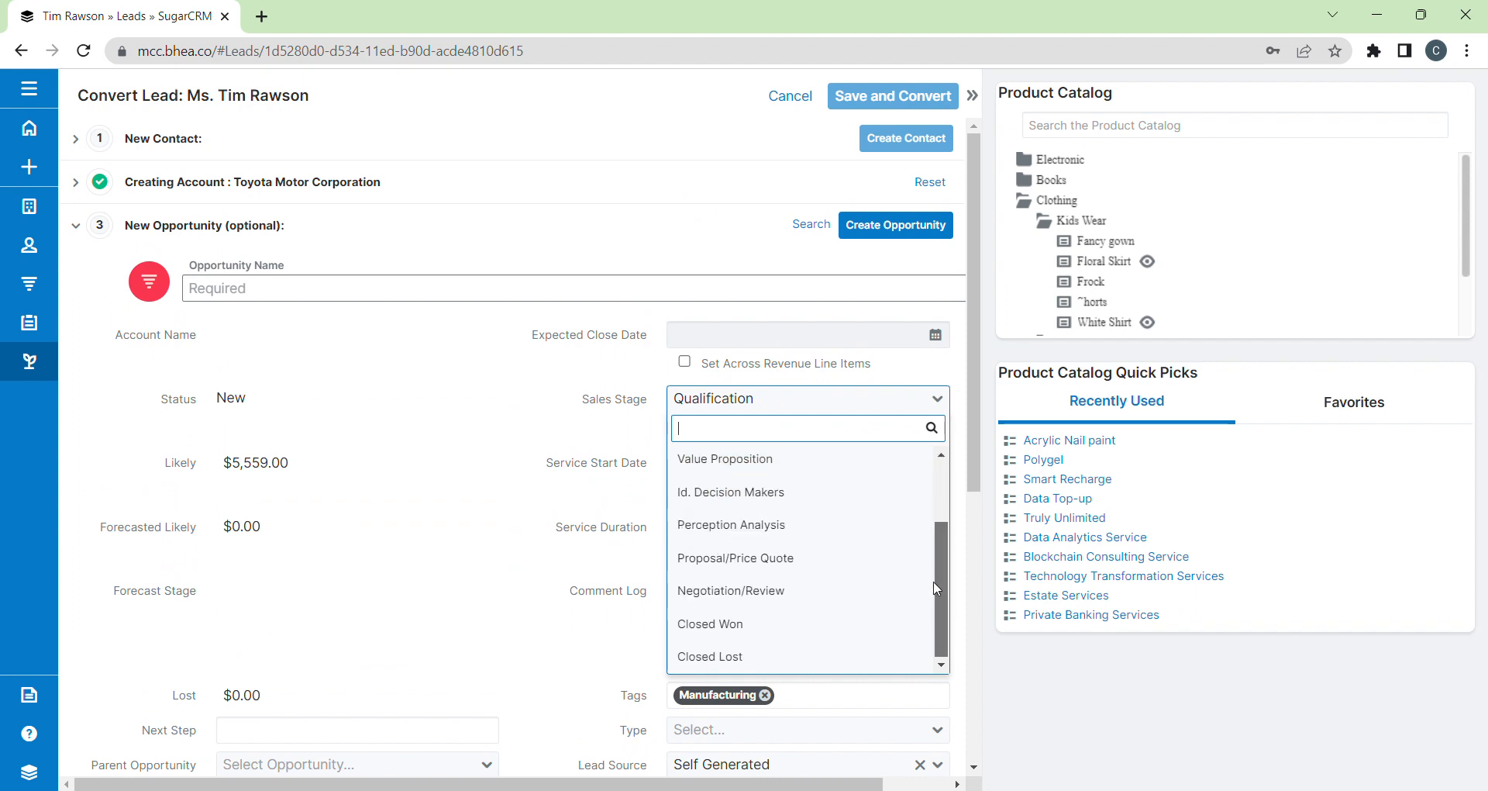
click(819, 594)
drag(974, 447, 971, 715)
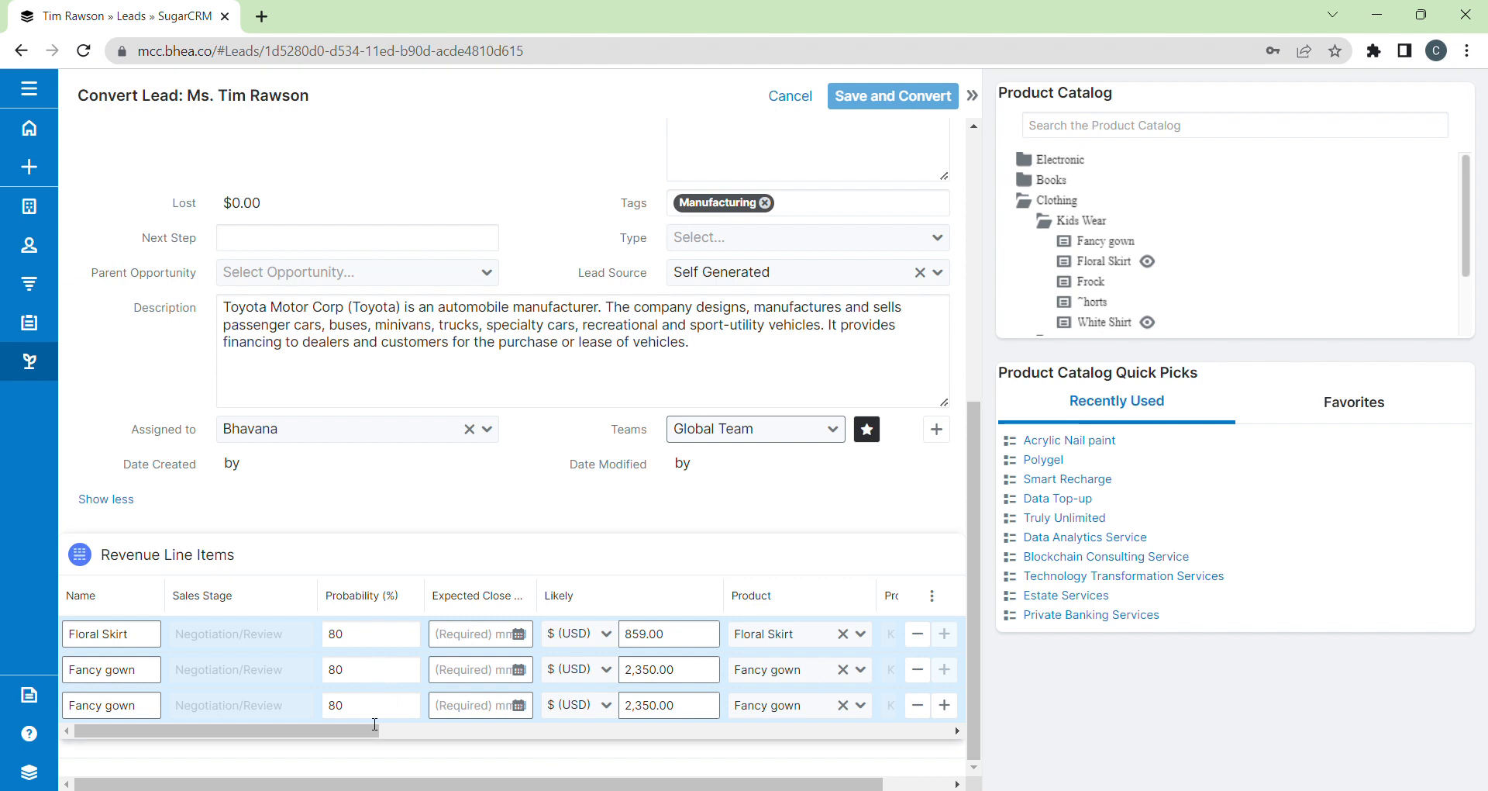
drag(361, 730, 382, 730)
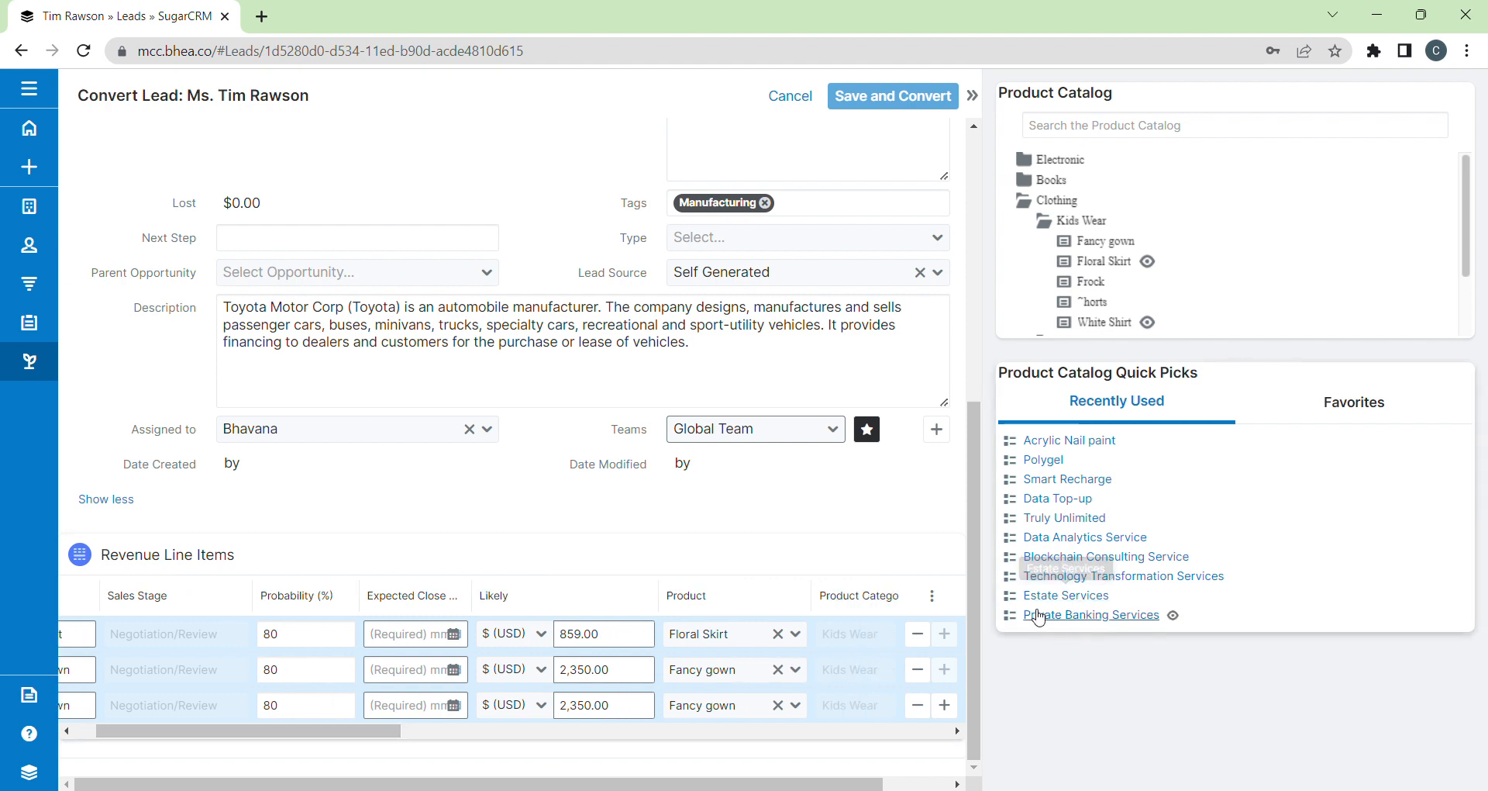
Step: Set the expected close date to 07/07/2023 across all revenue line items
drag(978, 640, 987, 390)
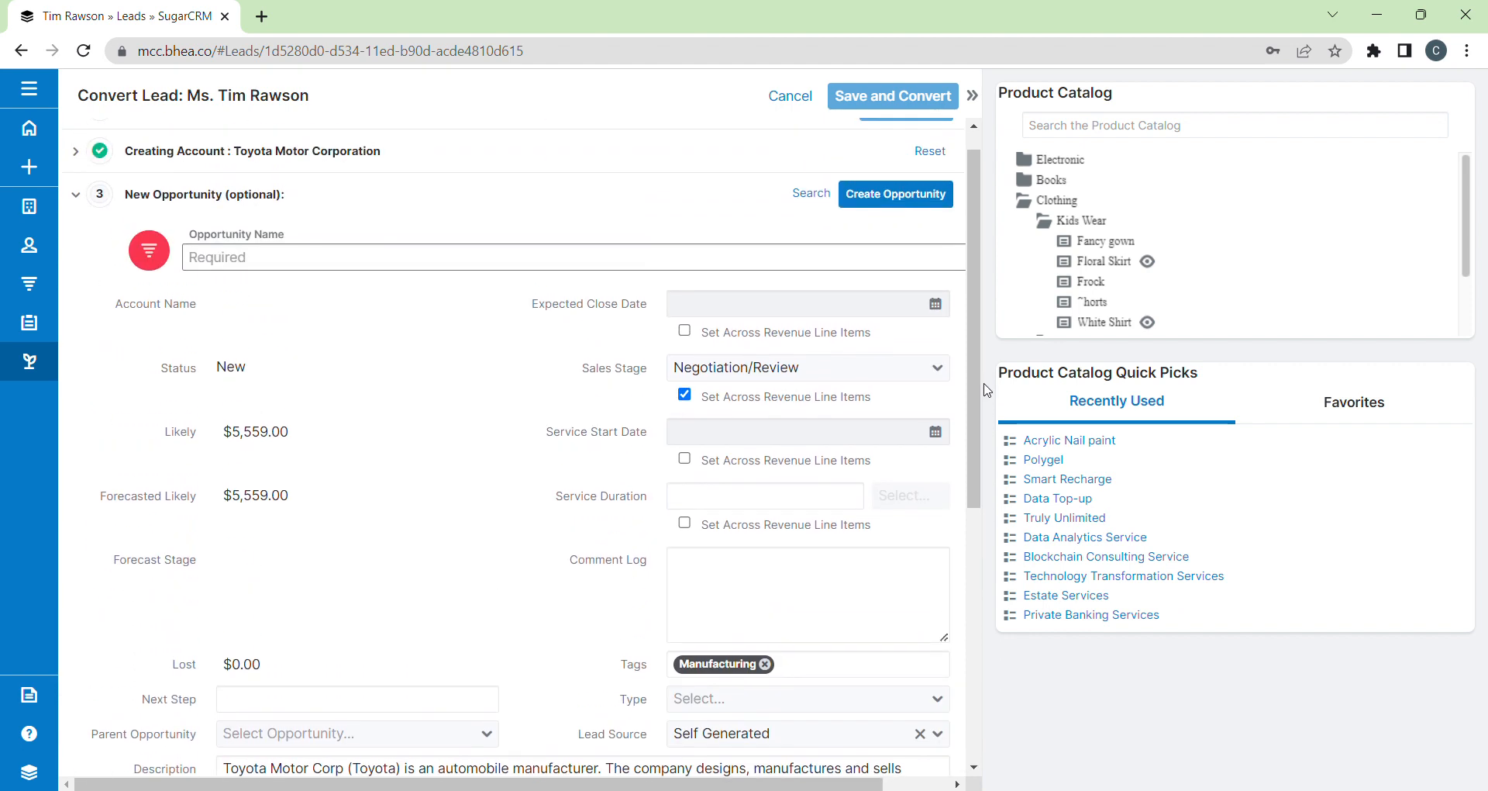
click(693, 333)
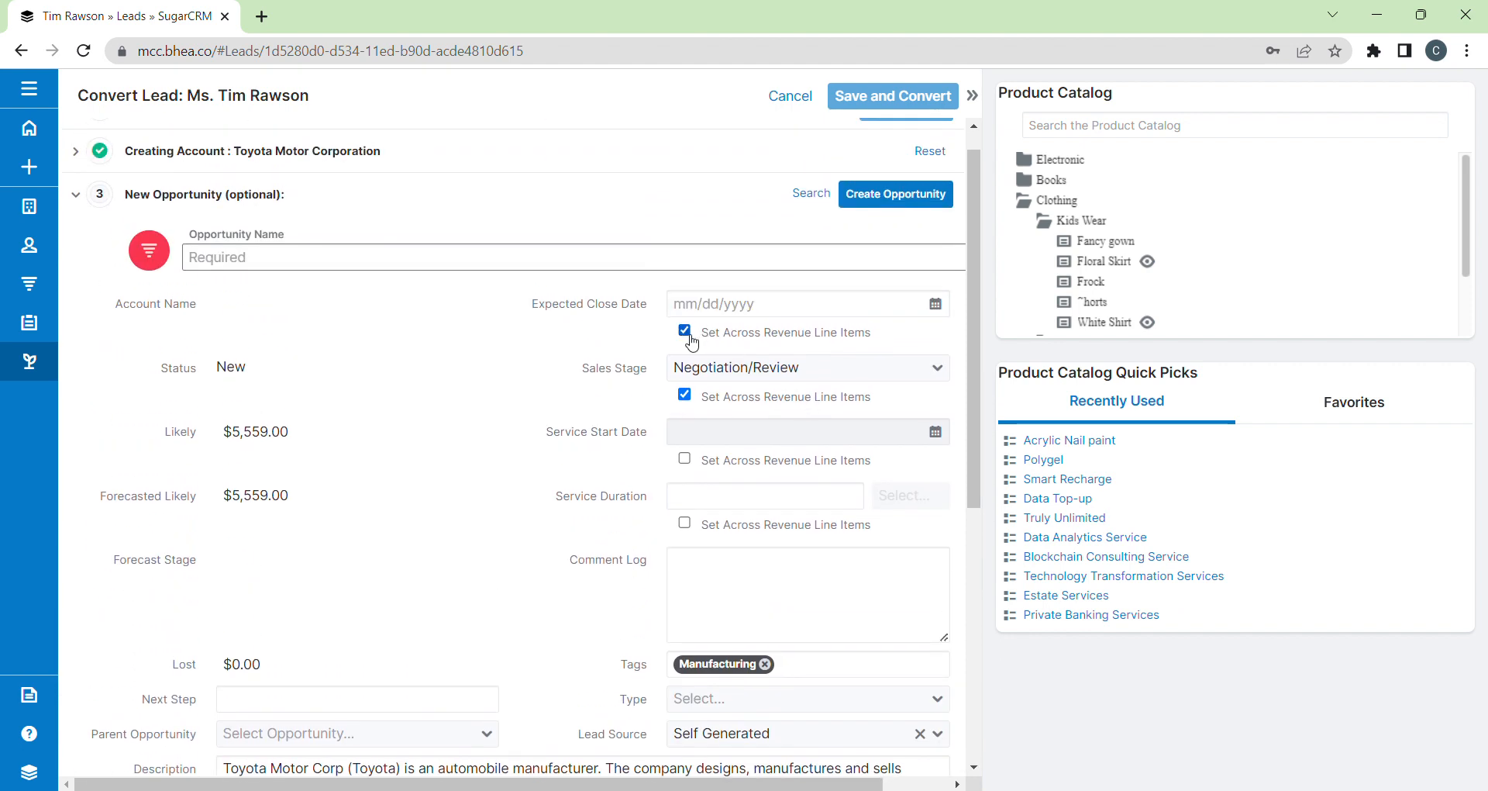
click(936, 304)
click(833, 412)
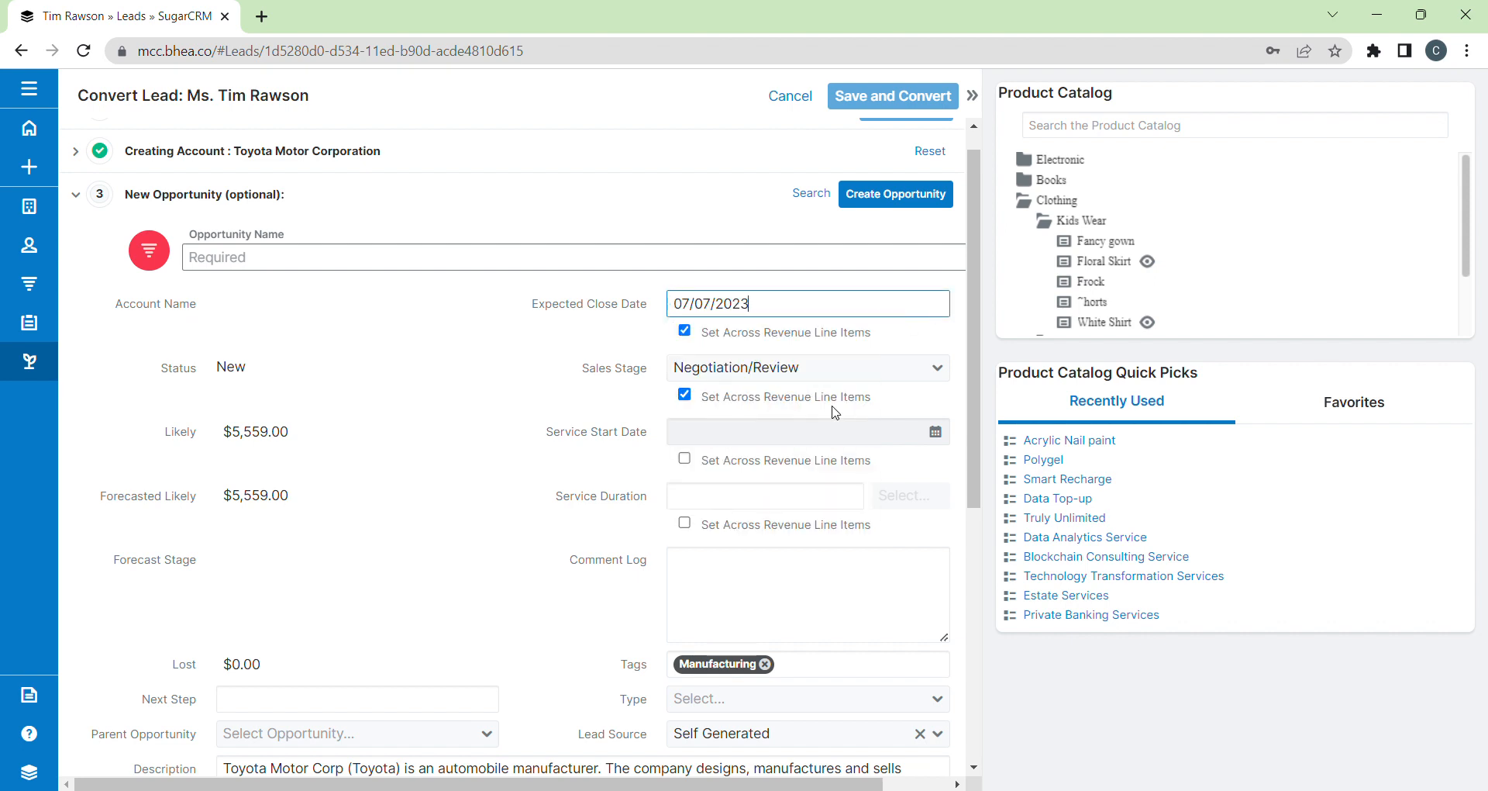
scroll(968, 421, down, 1)
drag(968, 421, 949, 644)
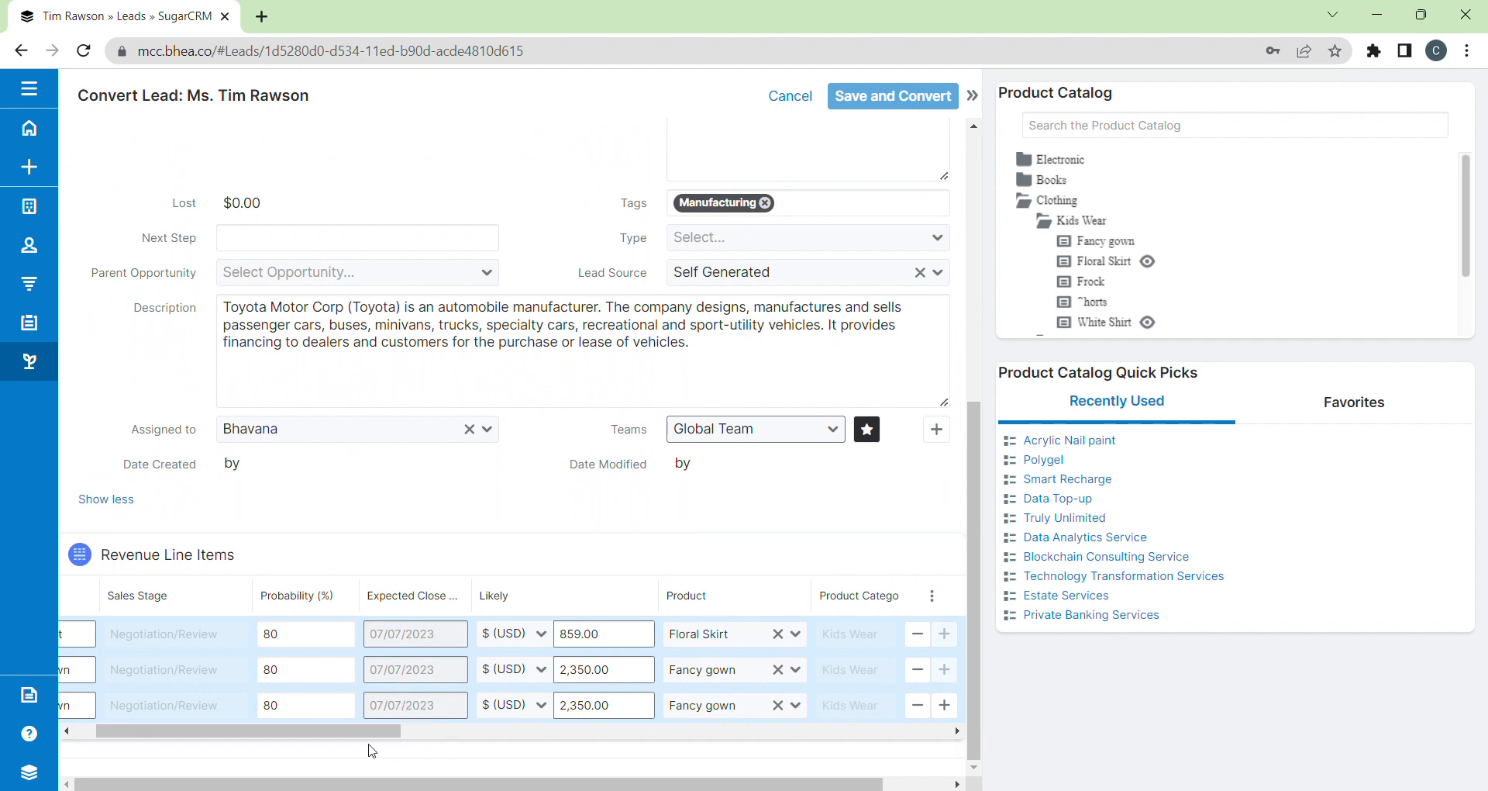
drag(380, 732, 389, 742)
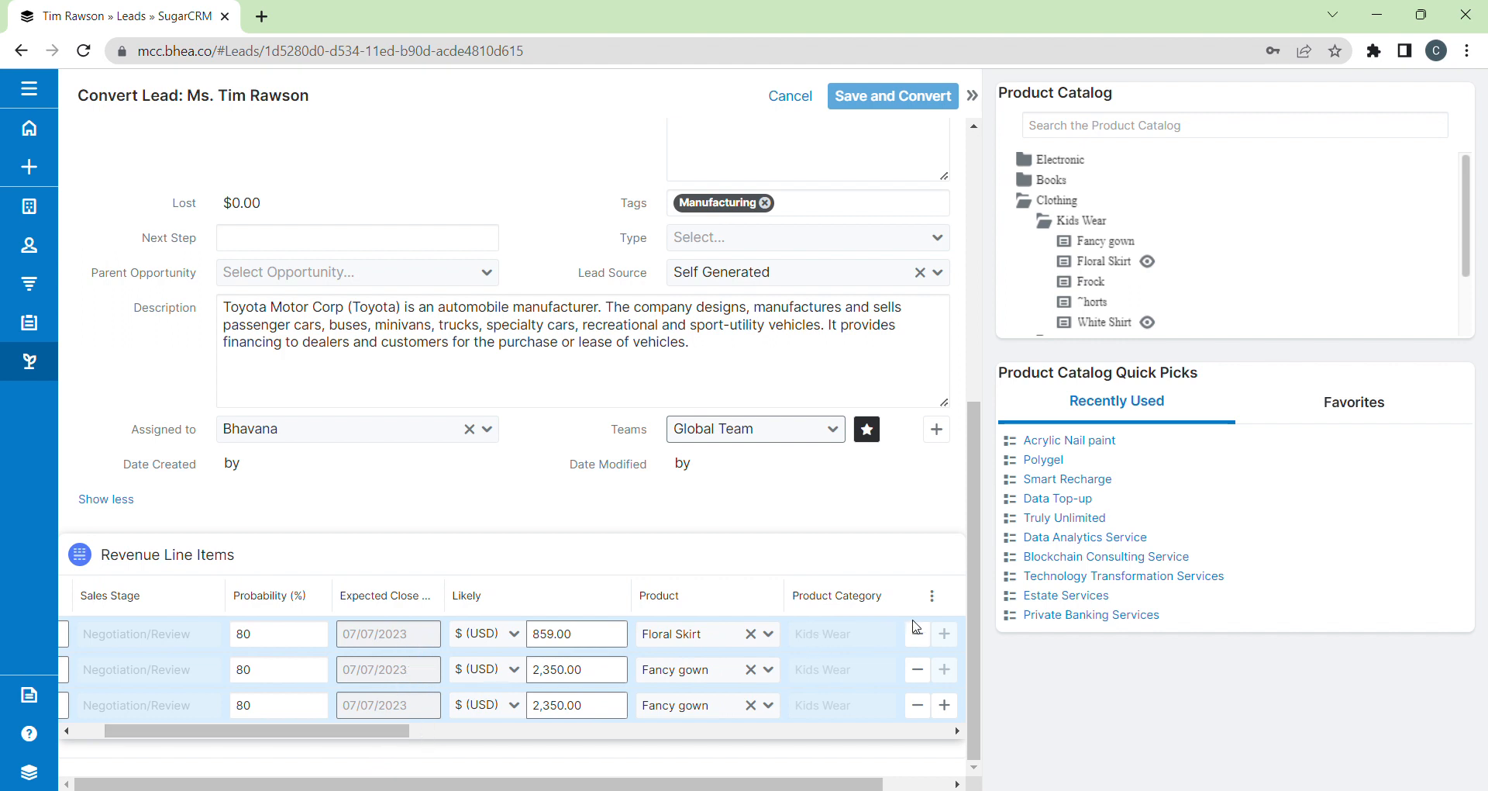
Step: Set quantities to 5 on the Floral Skirt line and 7 on the Fancy gown line
mouse_move(975, 628)
mouse_down()
mouse_move(899, 360)
mouse_move(975, 592)
mouse_move(969, 644)
mouse_up()
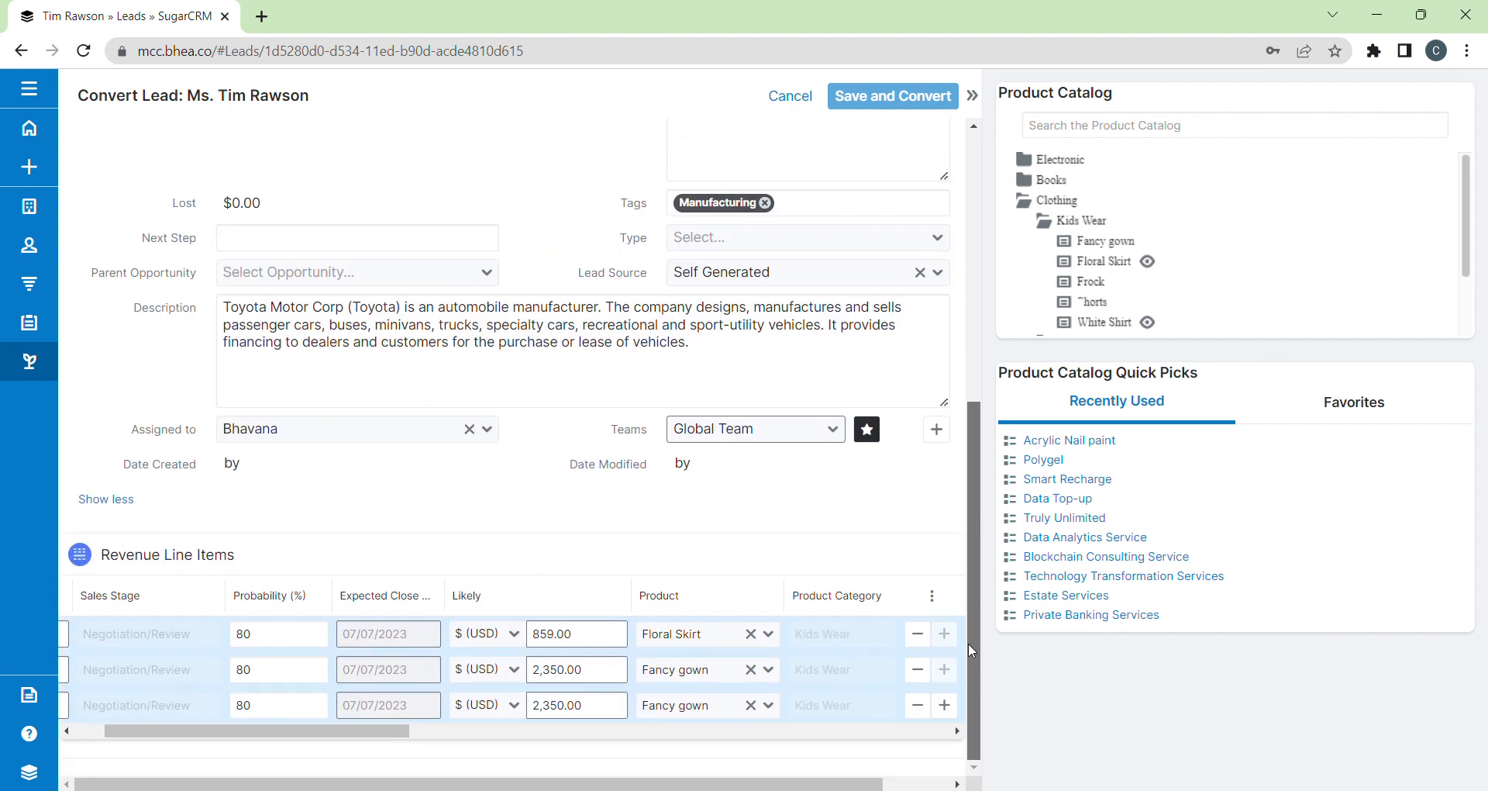
drag(365, 734, 501, 751)
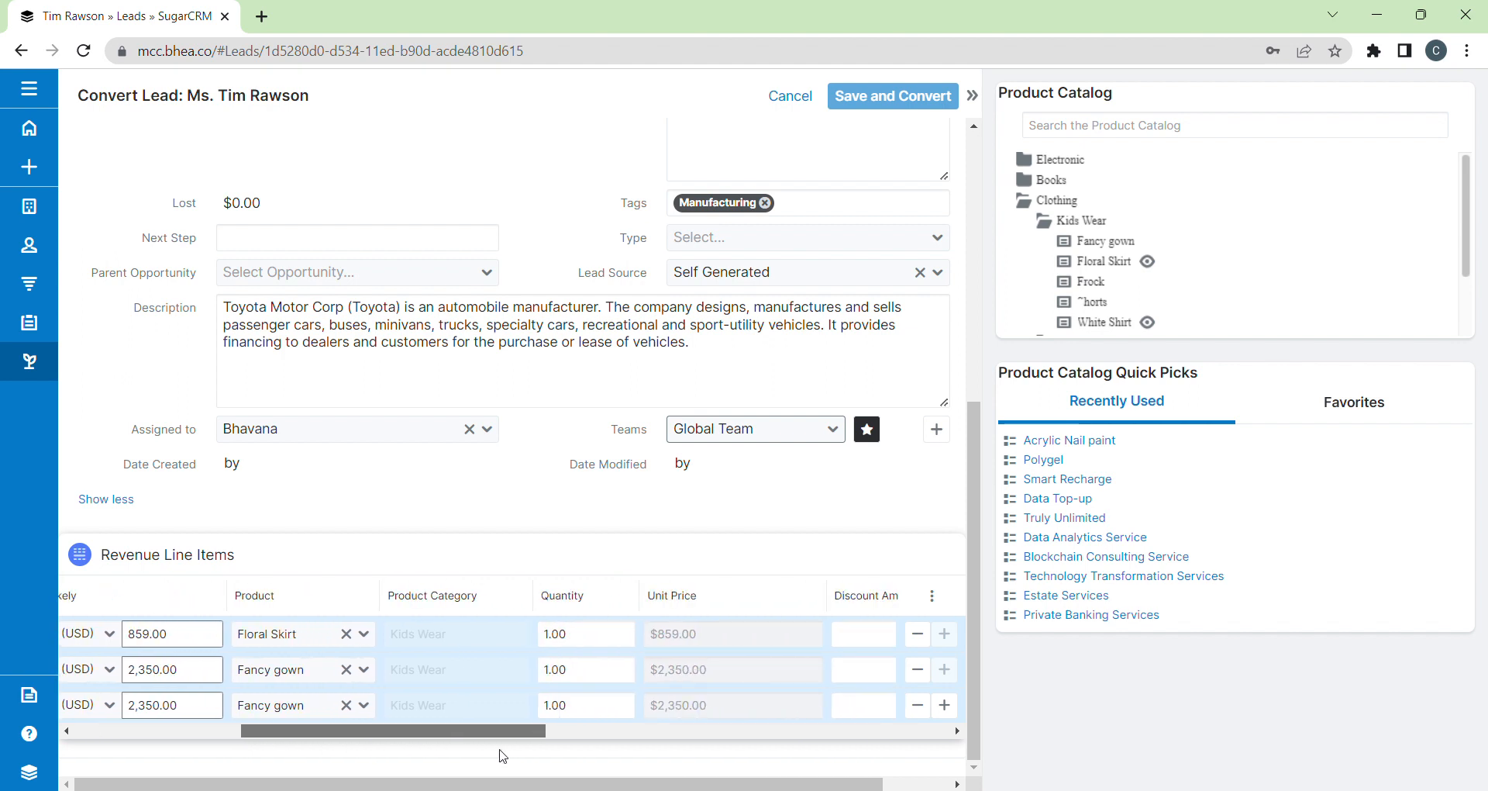
click(553, 634)
key(BackSpace)
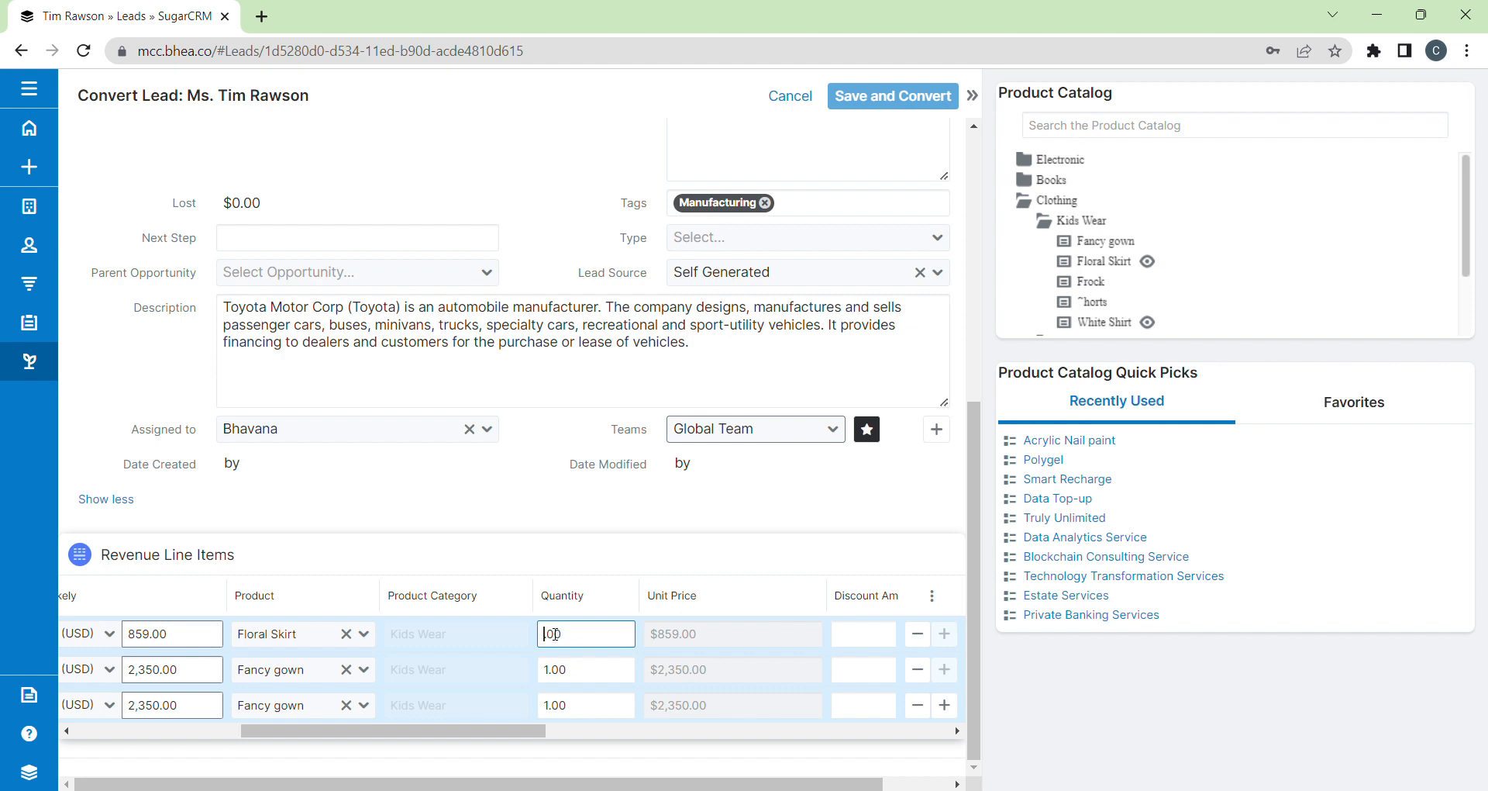
text(5)
click(556, 670)
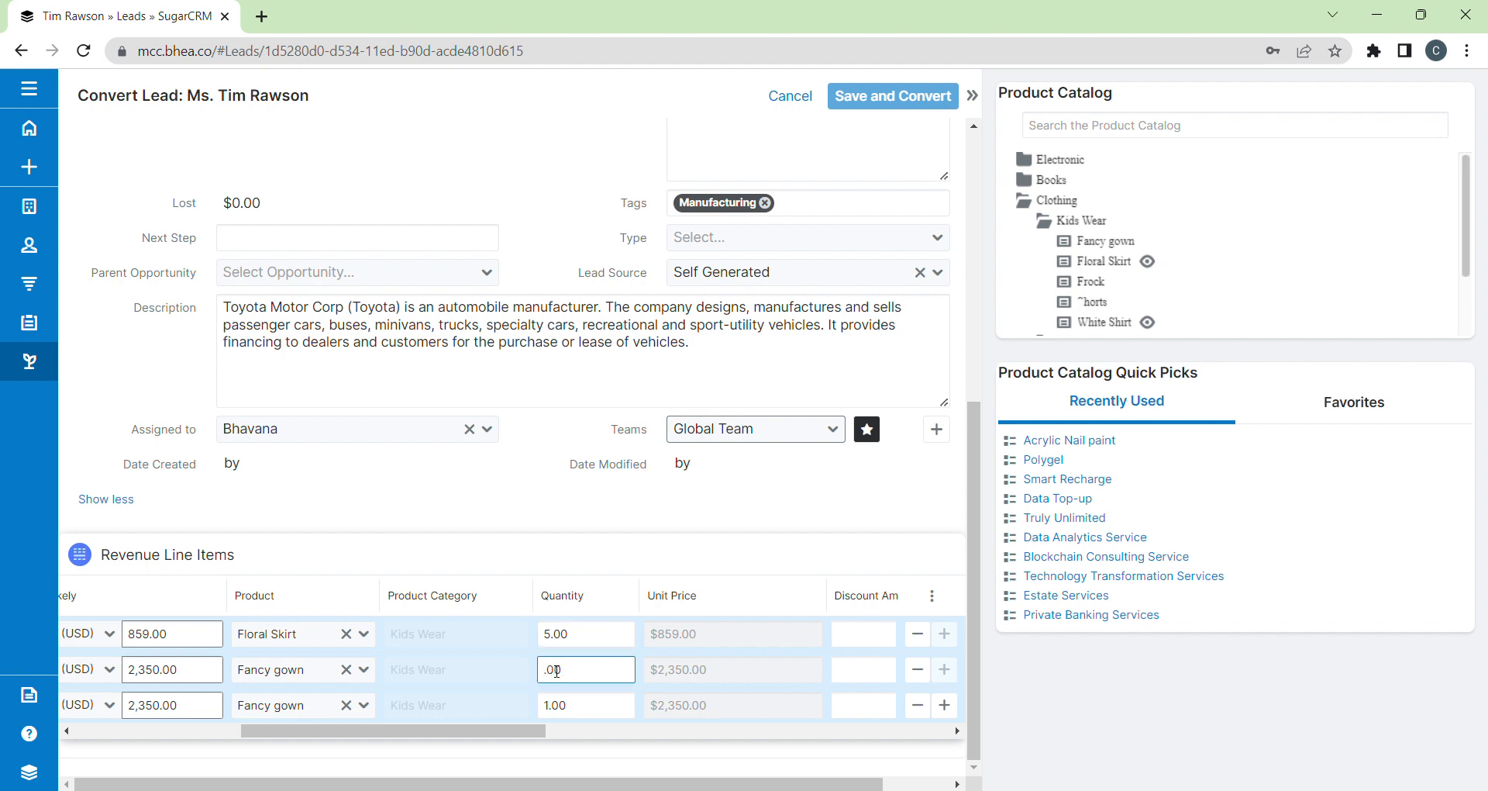
text(7)
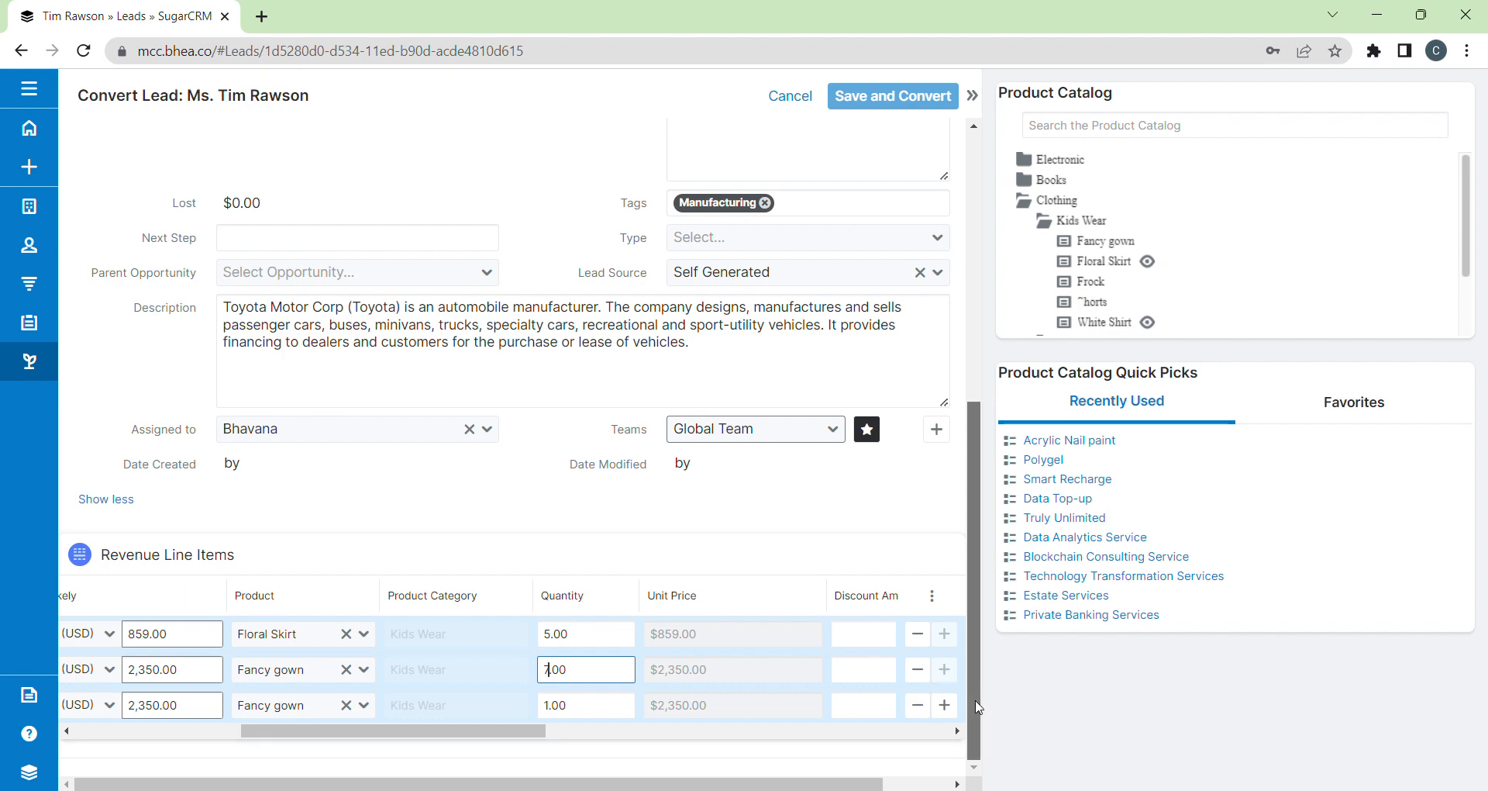
Step: Give the Floral Skirt line a 5% discount, bringing it to $4,080.25
drag(978, 707, 967, 478)
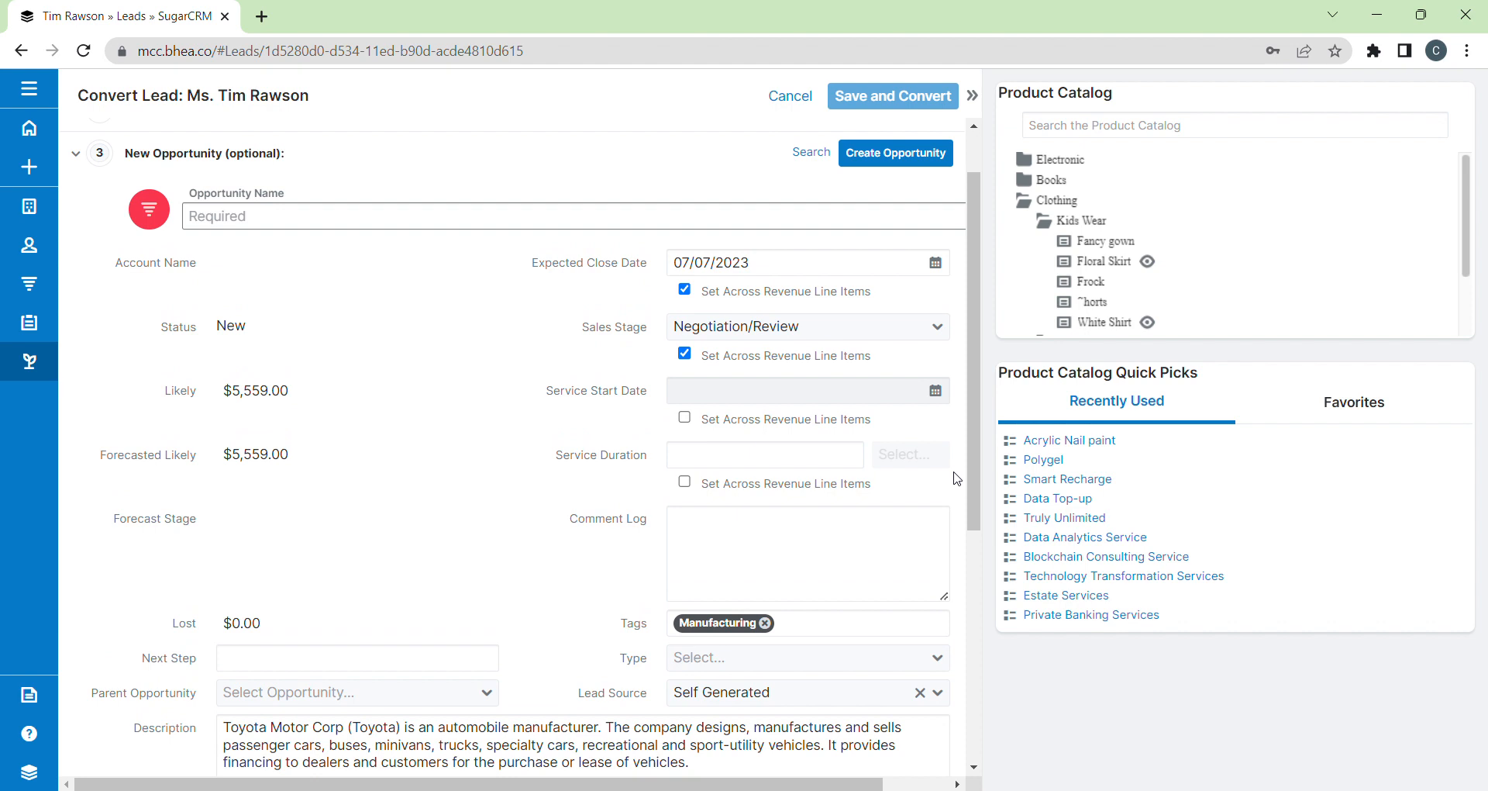
drag(974, 484, 976, 742)
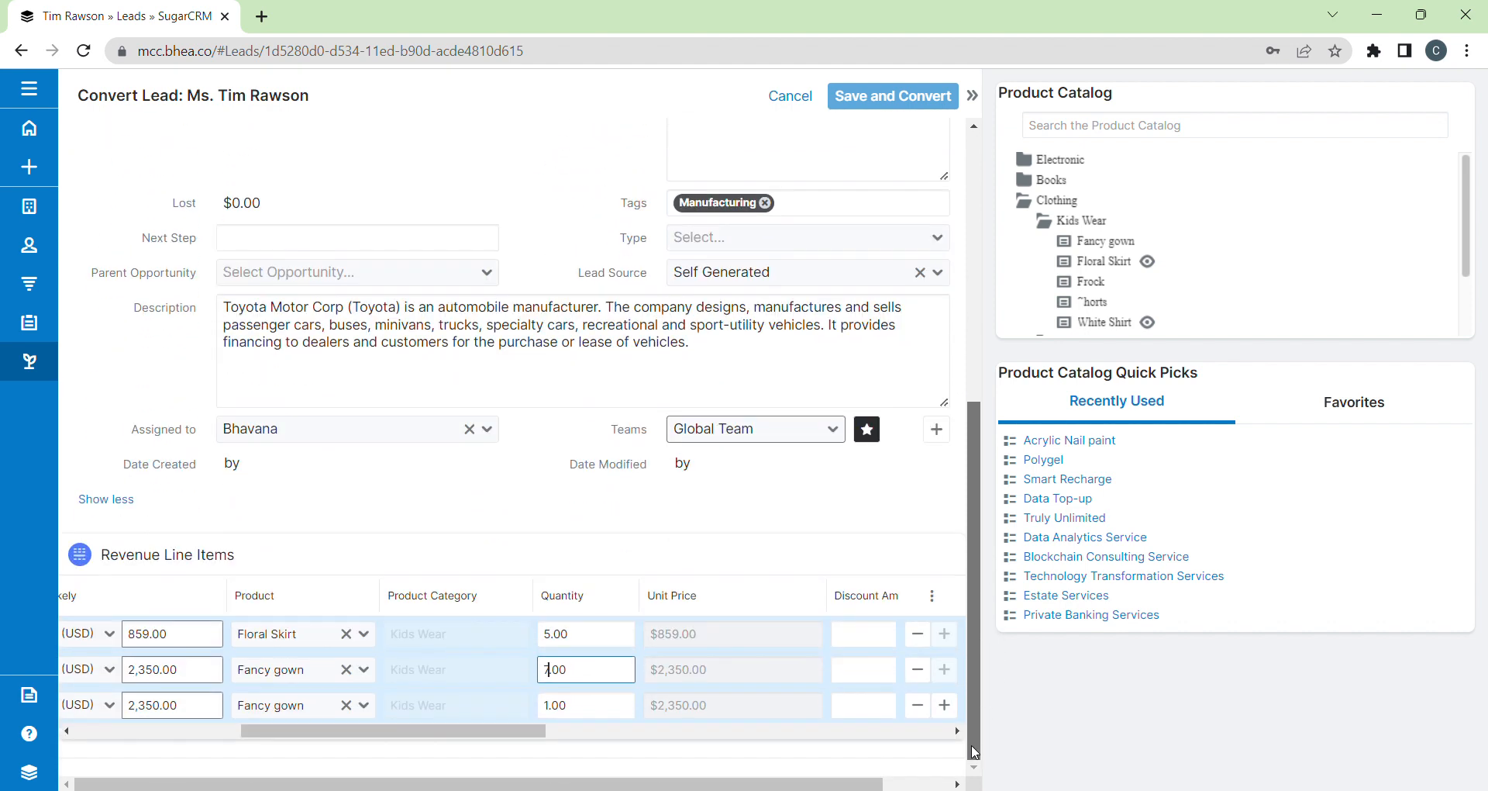
drag(513, 730, 621, 748)
click(617, 635)
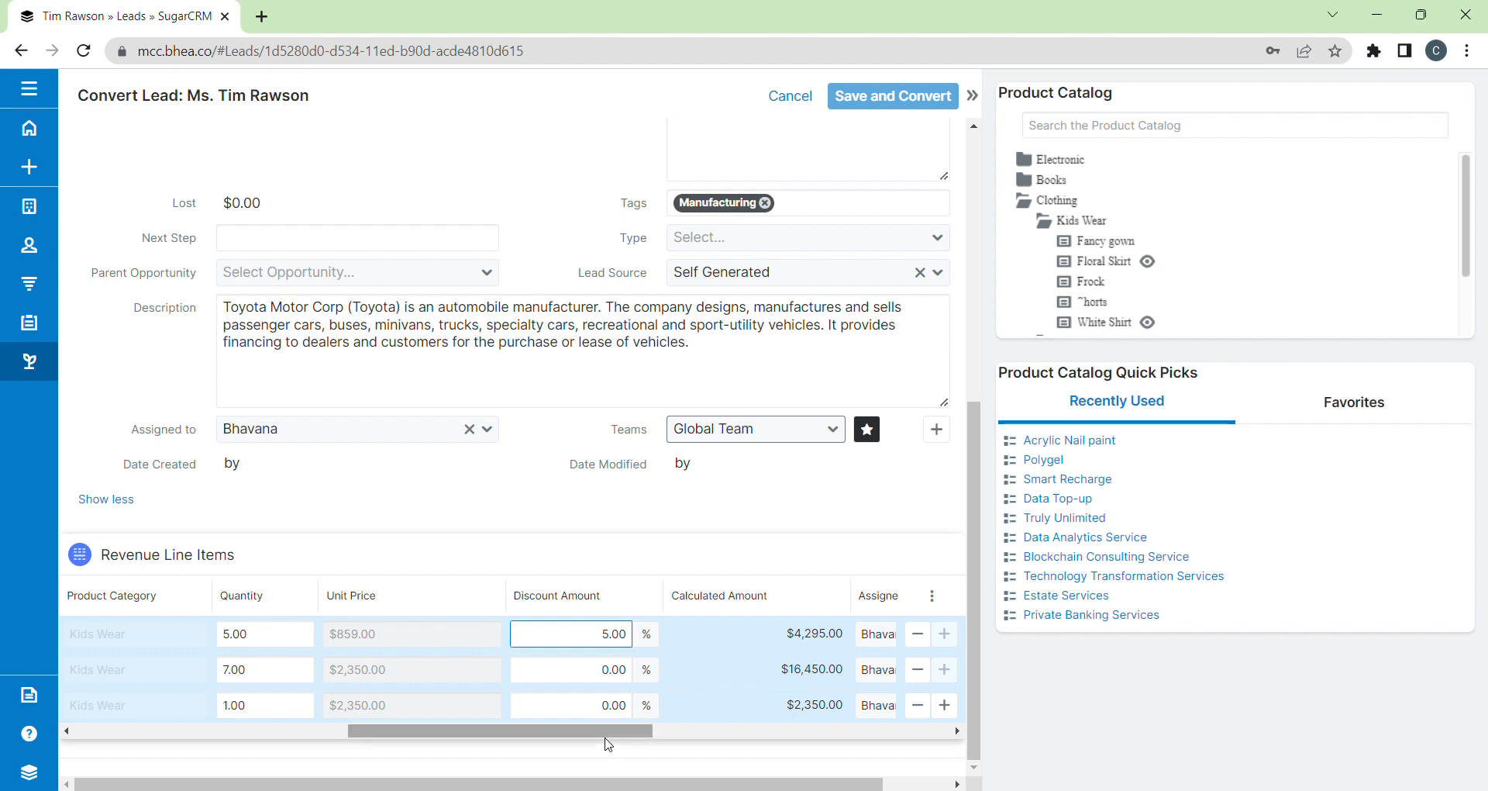
mouse_move(974, 713)
mouse_down()
mouse_move(972, 693)
mouse_move(975, 739)
mouse_up()
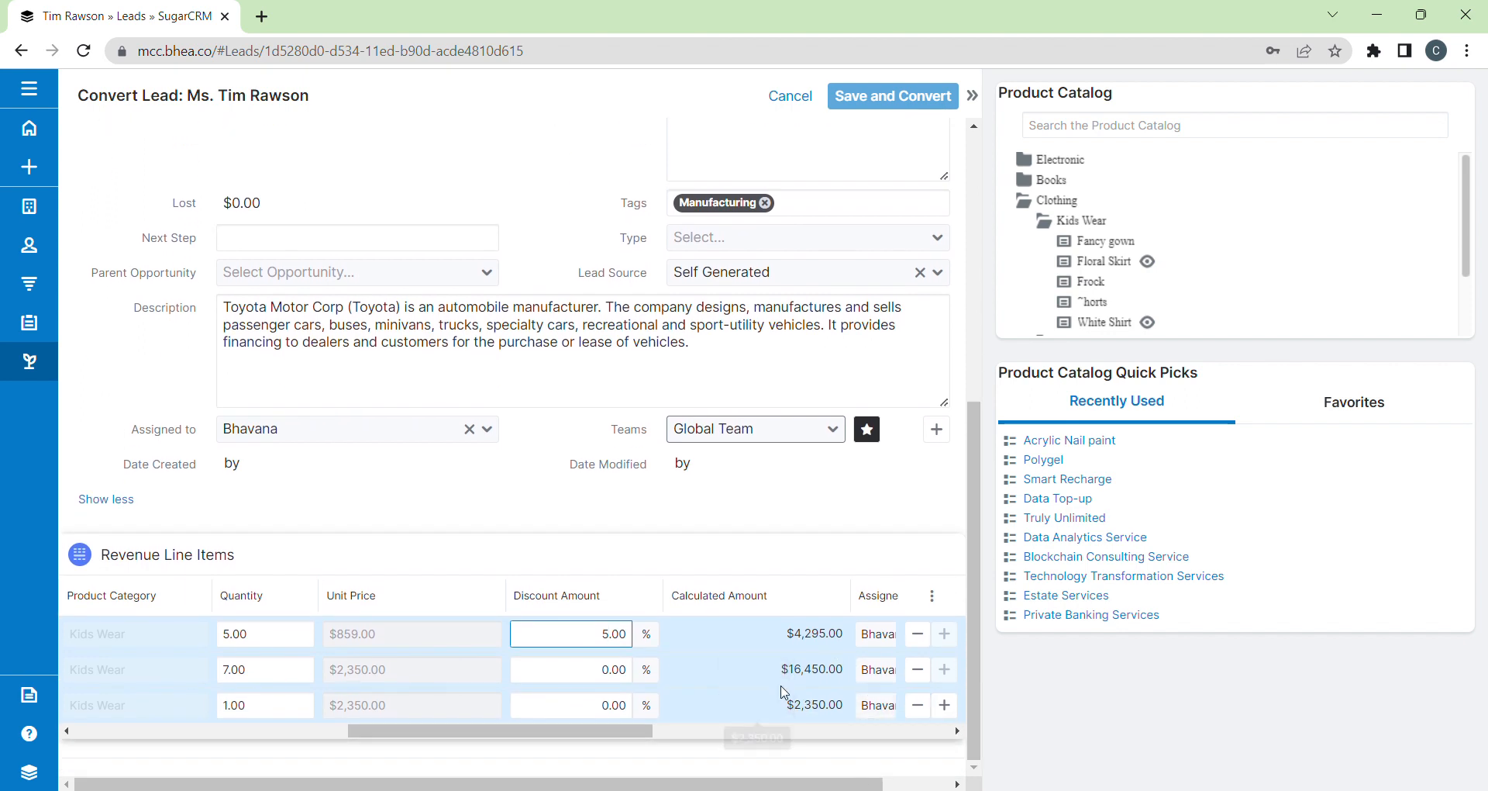
drag(574, 735, 488, 741)
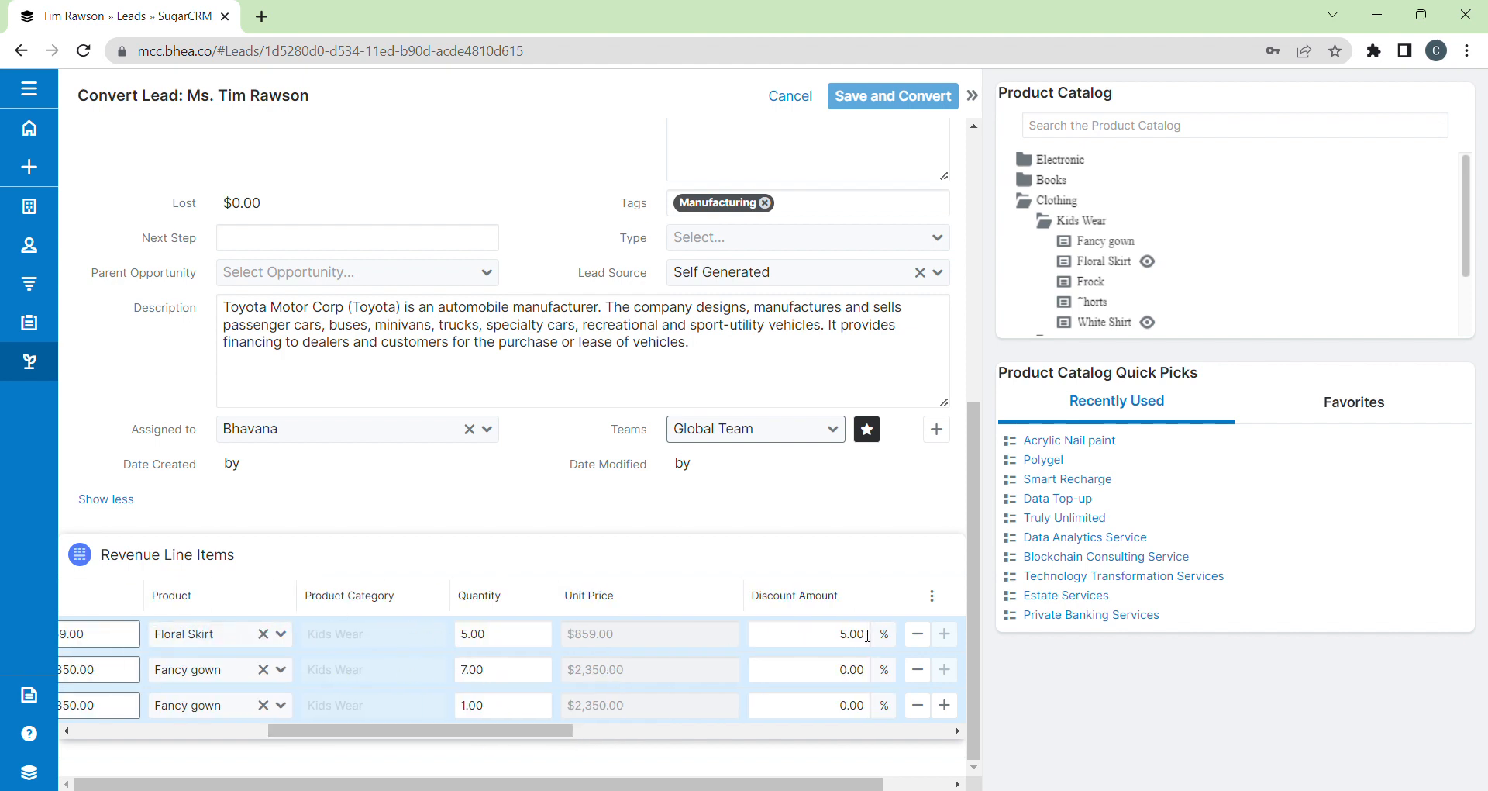
drag(547, 732, 722, 735)
Step: Name the opportunity 'Kids Clothing for wipro' and create it
drag(979, 672, 975, 421)
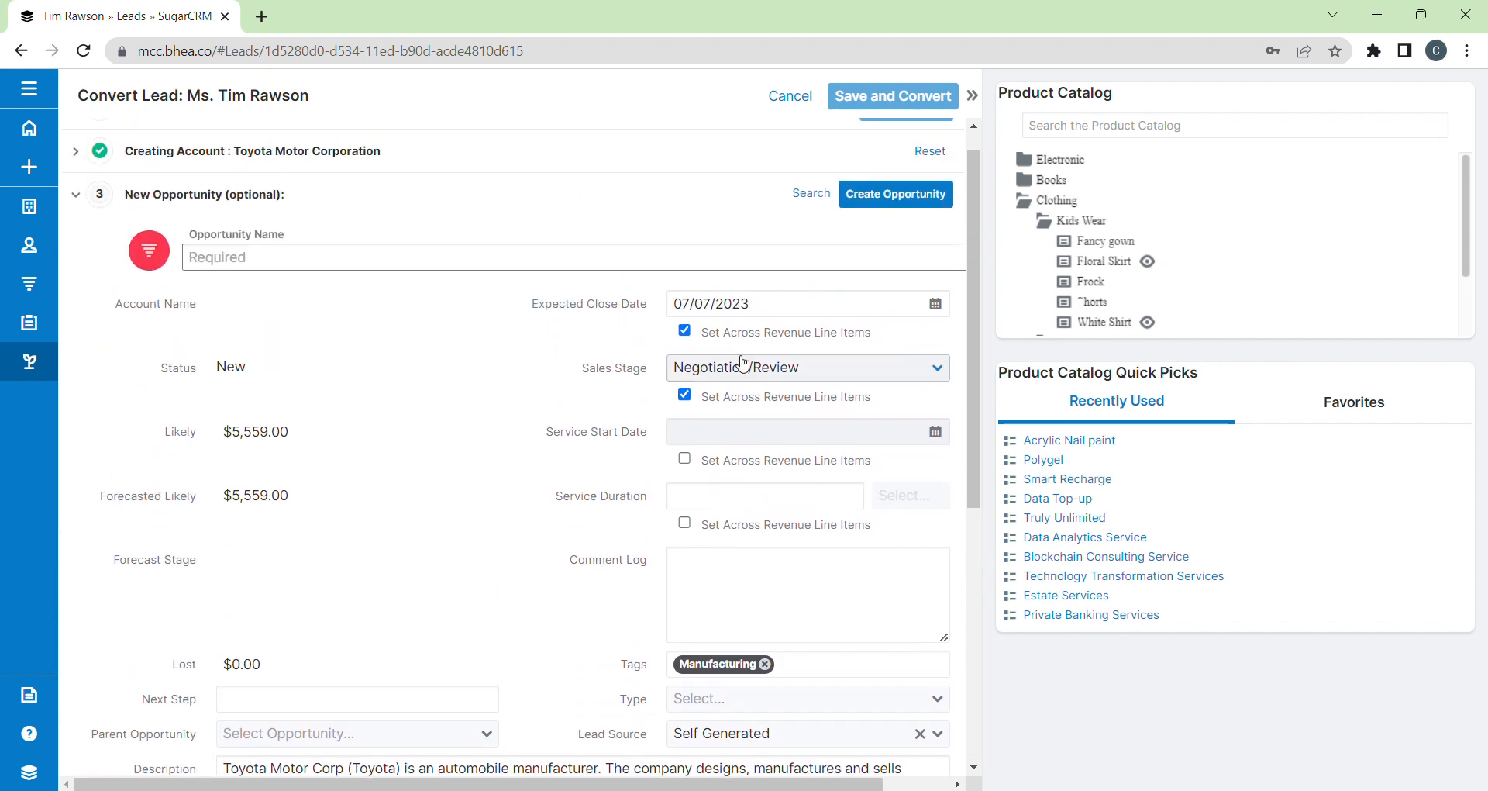
click(564, 267)
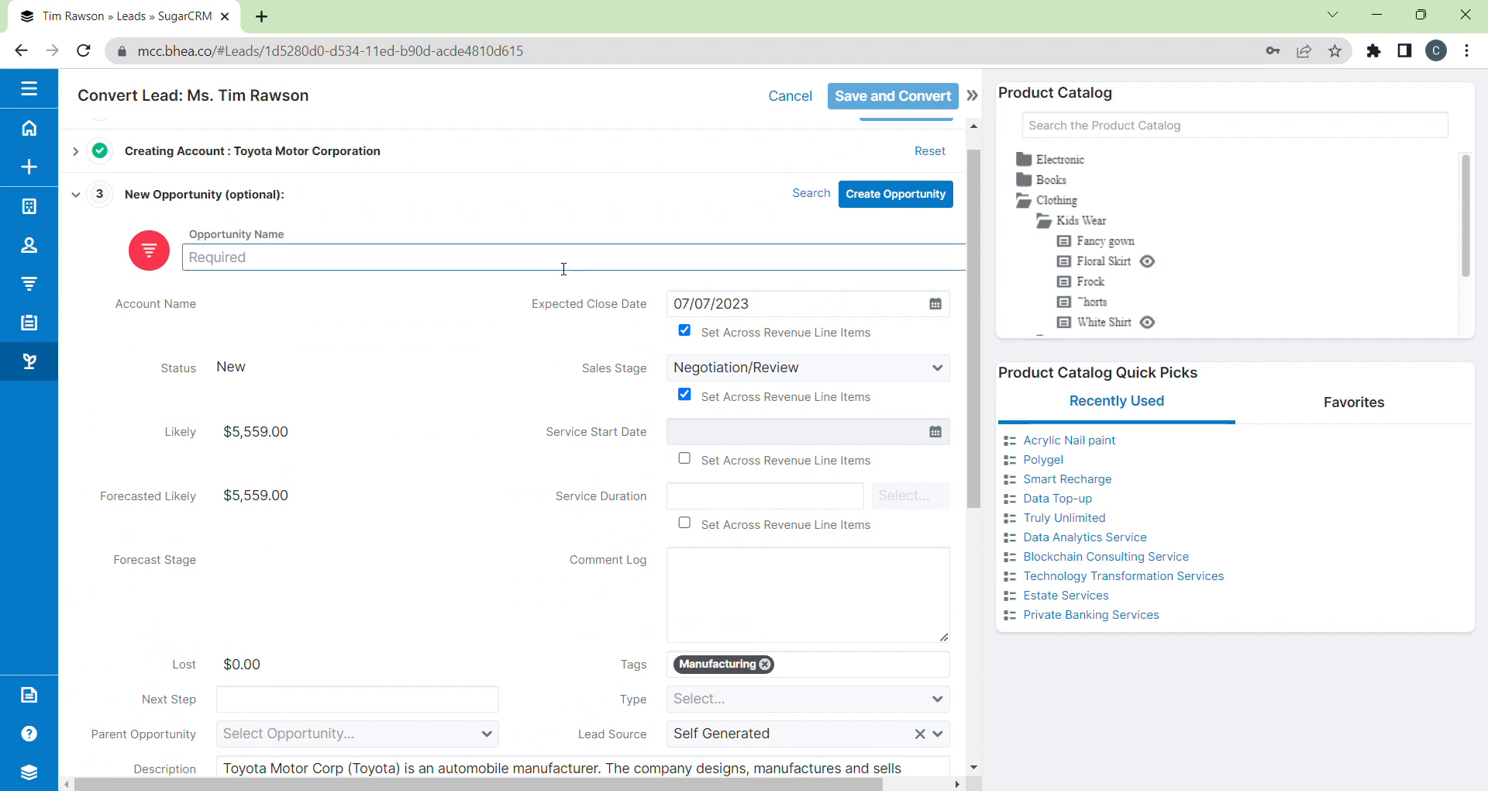
text(Kids Clothing for wipro)
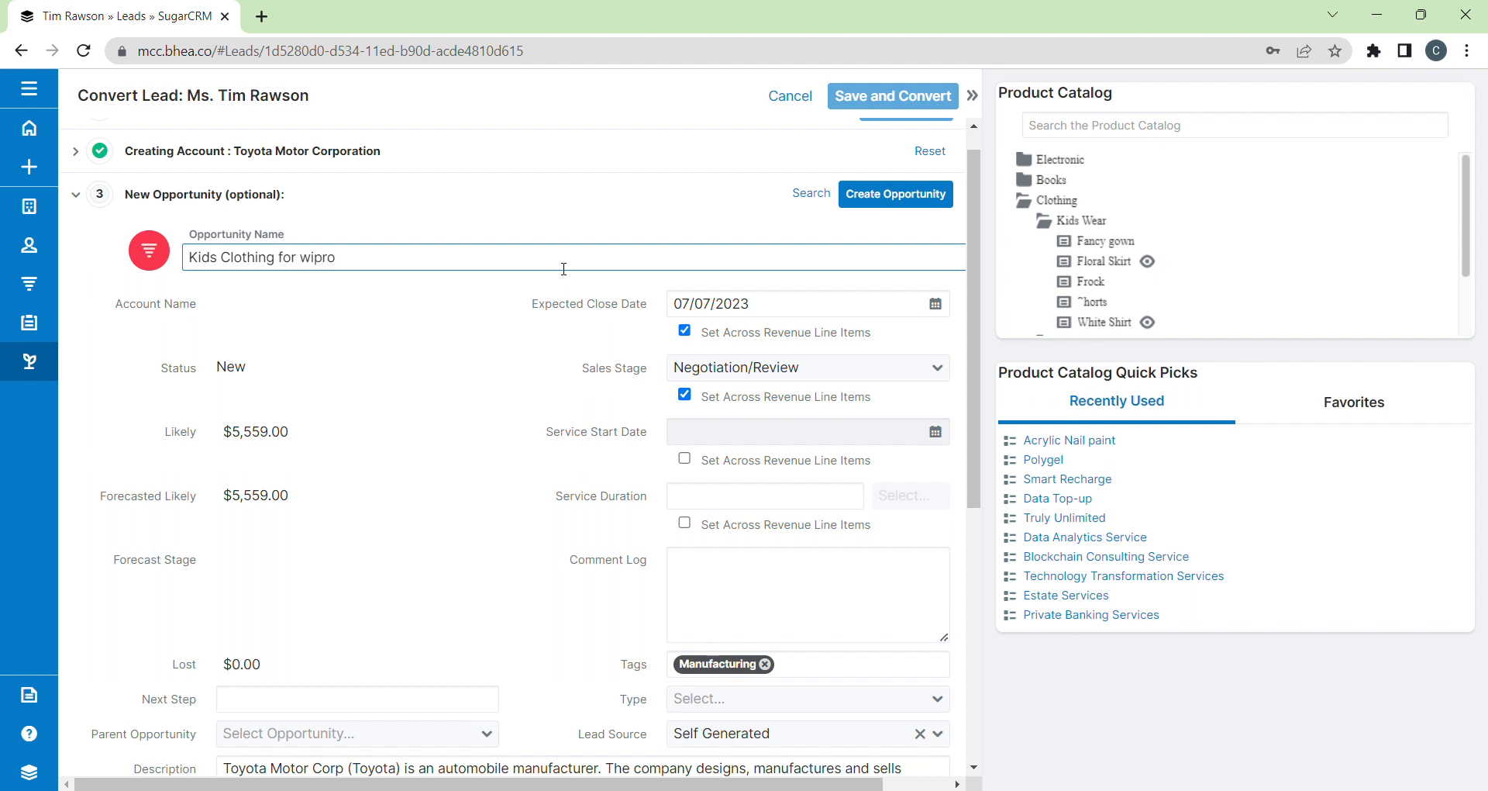
click(901, 196)
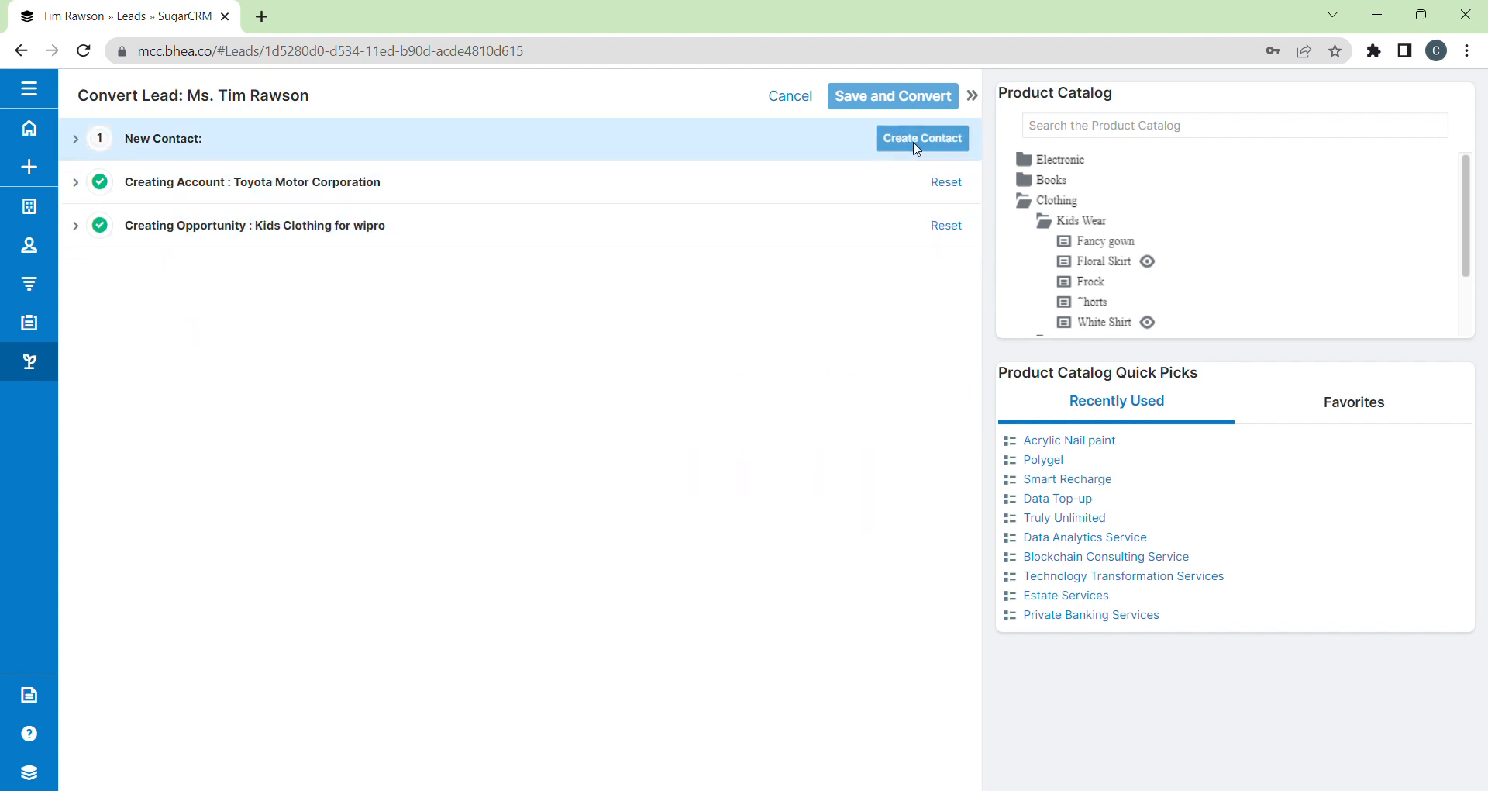
Step: In the New Contact step, enter a new portal user name and portal password
click(138, 143)
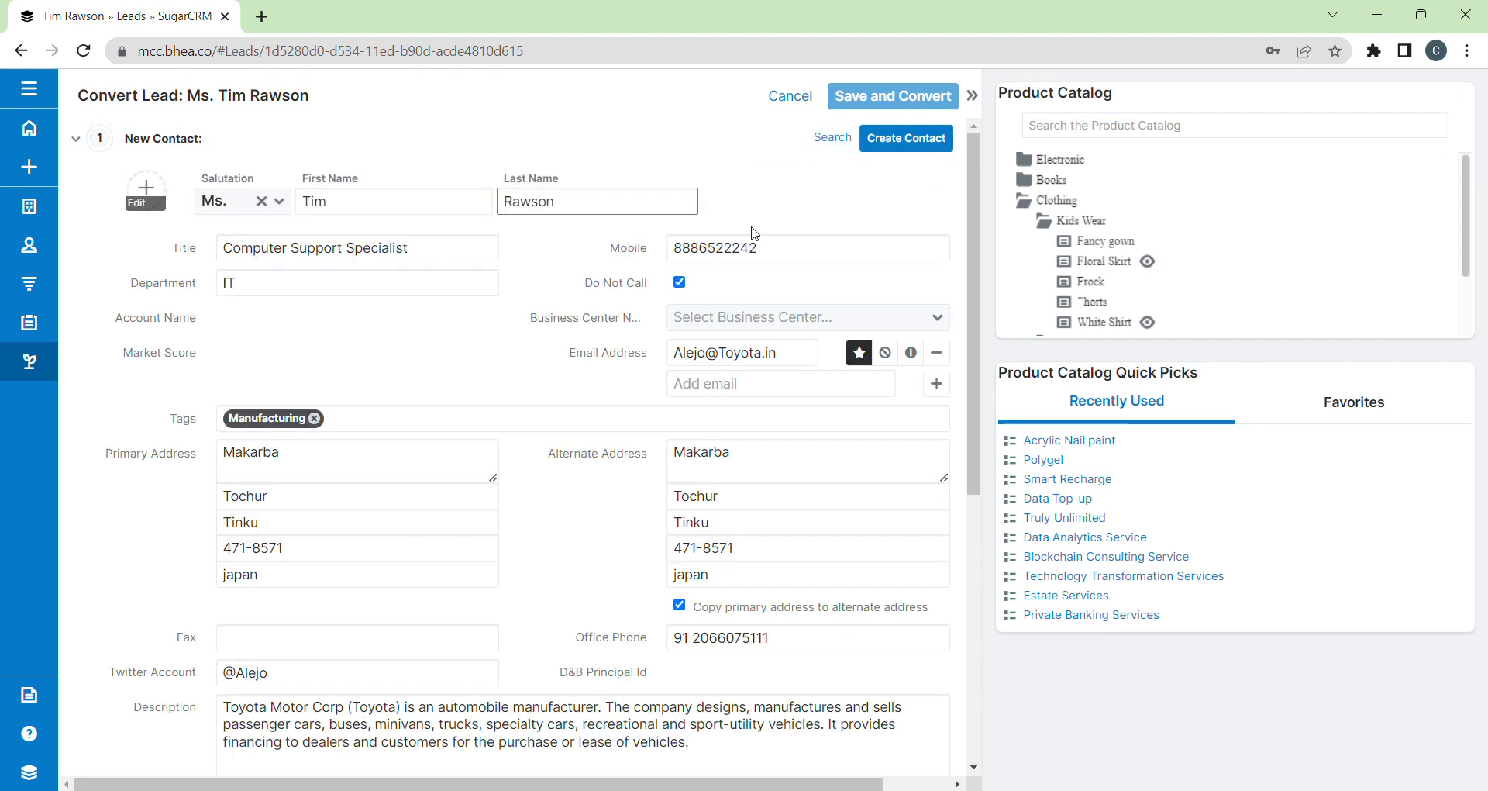
drag(974, 242, 933, 508)
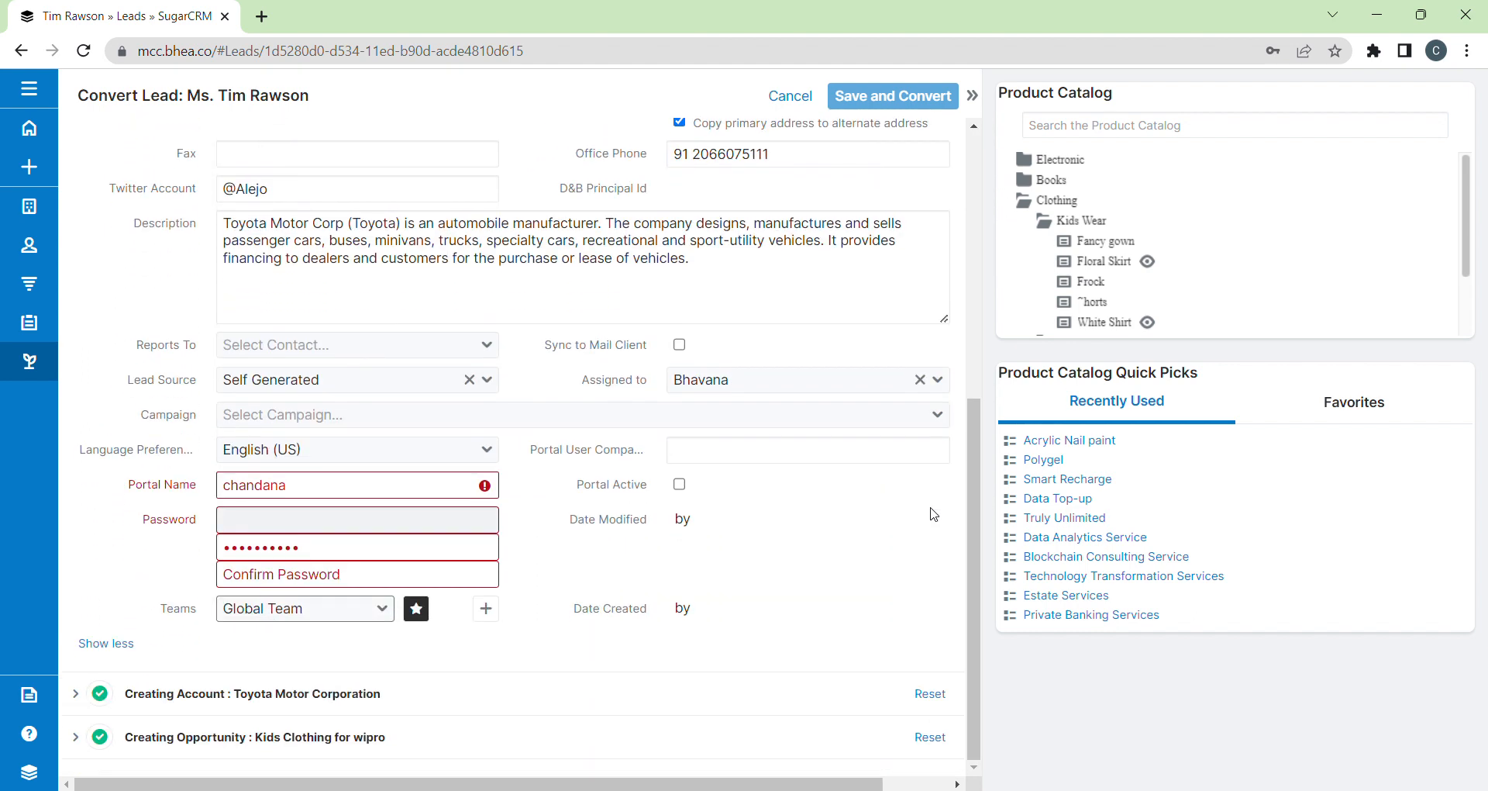
key(BackSpace)
key(BackSpace)
key(BackSpace)
key(BackSpace)
key(BackSpace)
key(BackSpace)
key(BackSpace)
key(BackSpace)
text(Tim)
key(Tab)
key(BackSpace)
key(BackSpace)
key(BackSpace)
key(BackSpace)
key(BackSpace)
key(BackSpace)
key(BackSpace)
key(BackSpace)
key(BackSpace)
text(Tim)
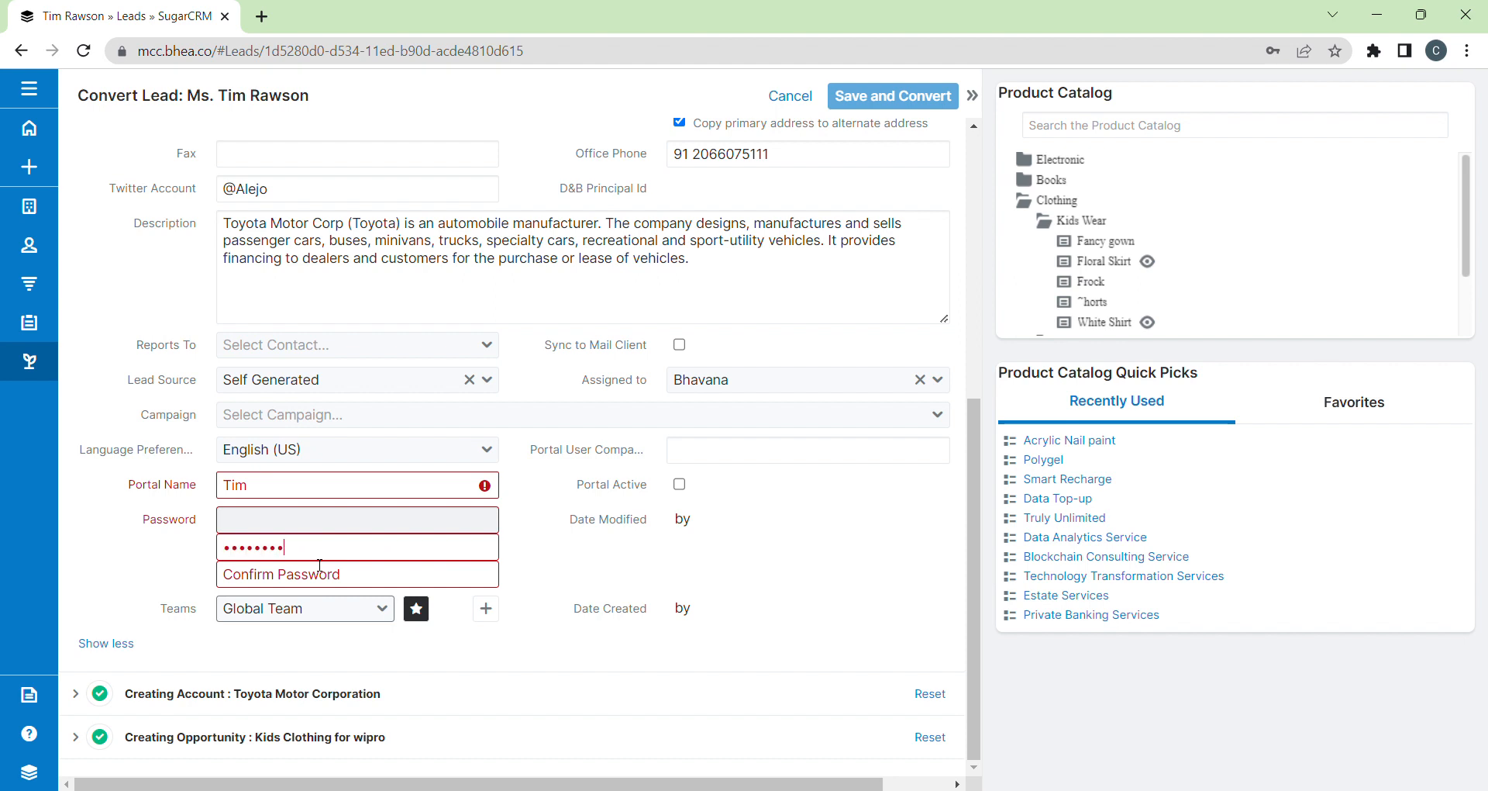
text(T)
drag(972, 625, 976, 419)
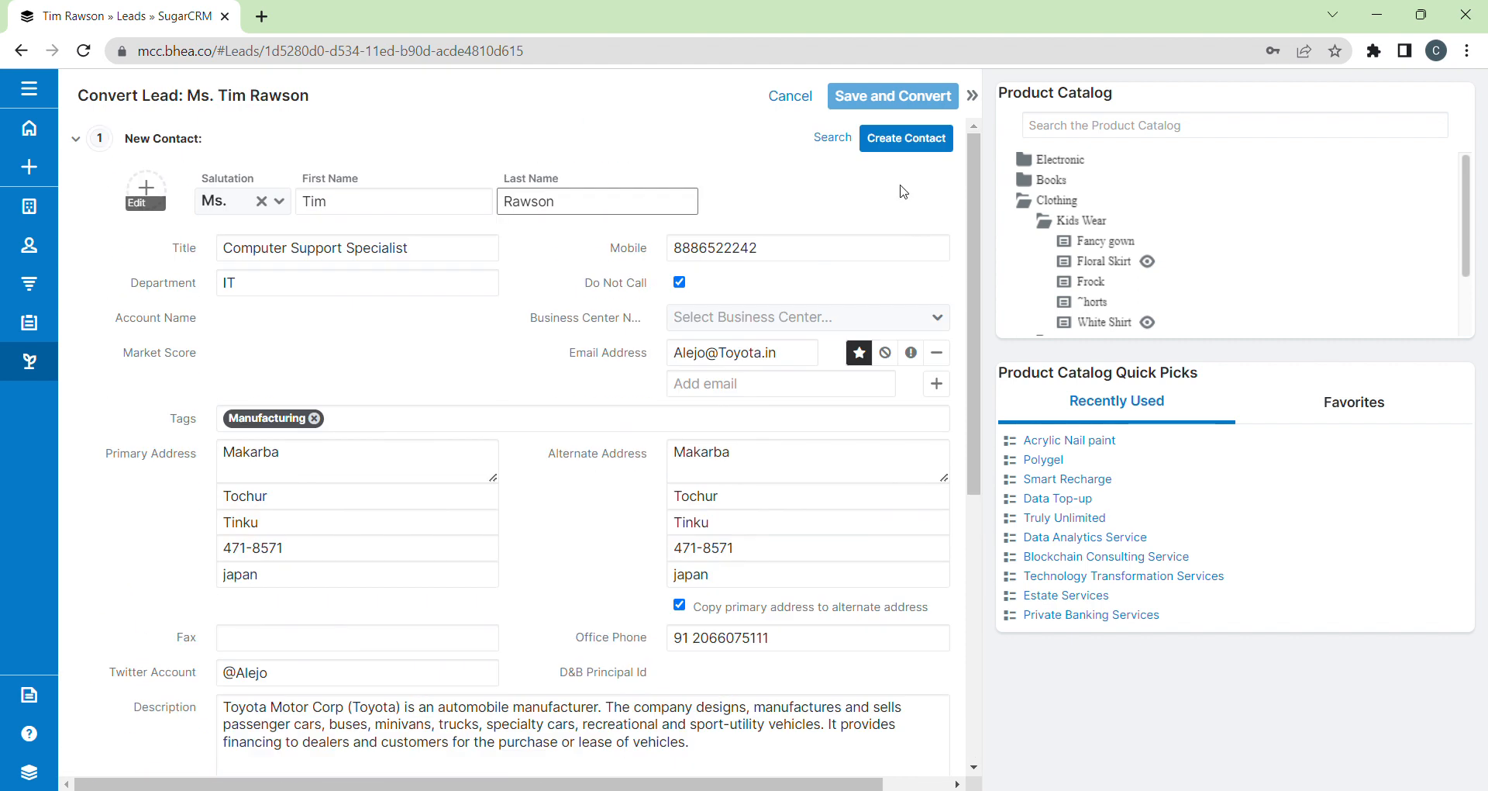
Step: Create the contact and save to finish converting the Toyota lead
click(905, 139)
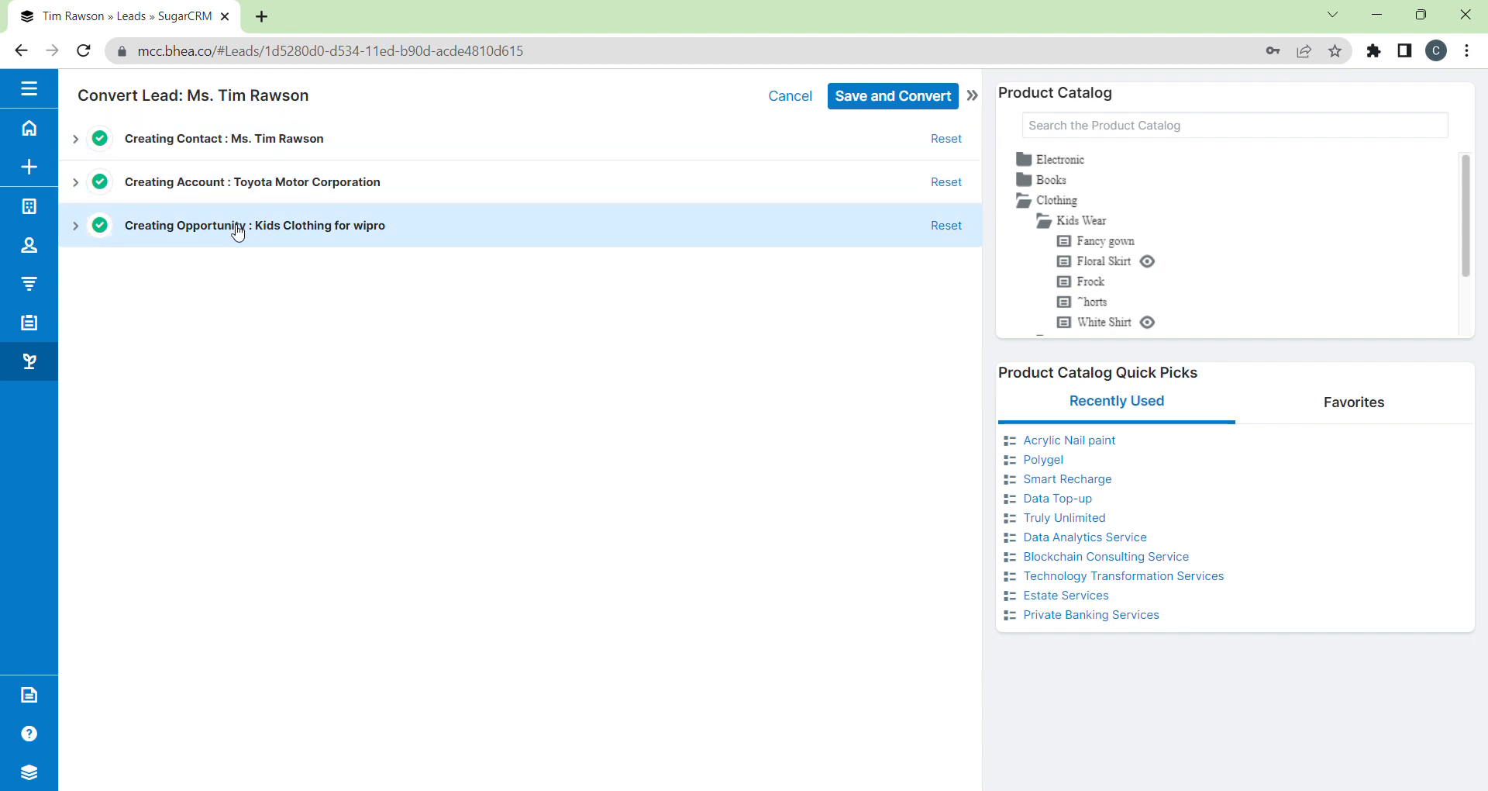
click(881, 103)
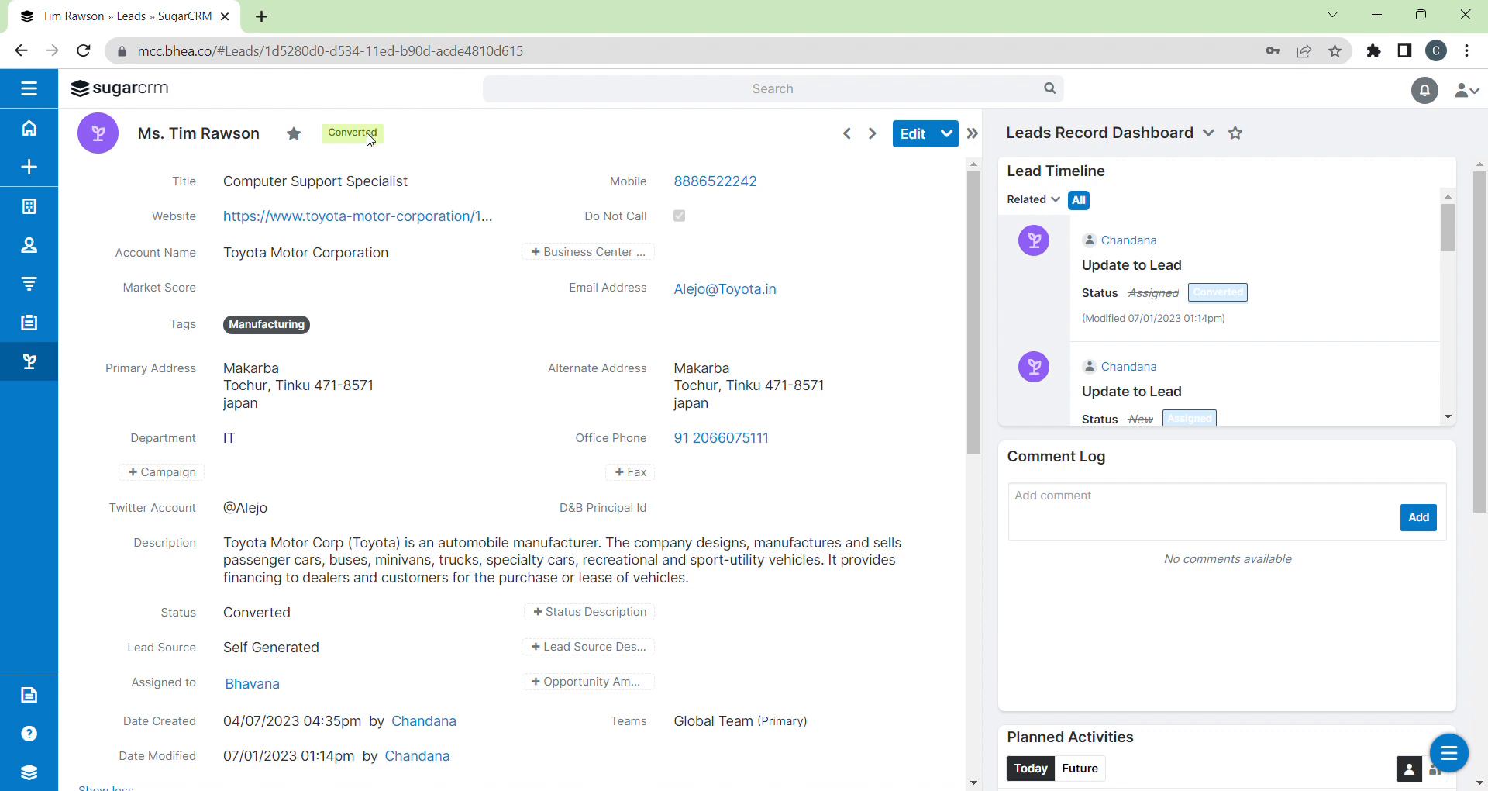
Step: Go from the lead's contact record to its converted lead, then to the linked Toyota Motor Corporation account
drag(973, 302, 975, 350)
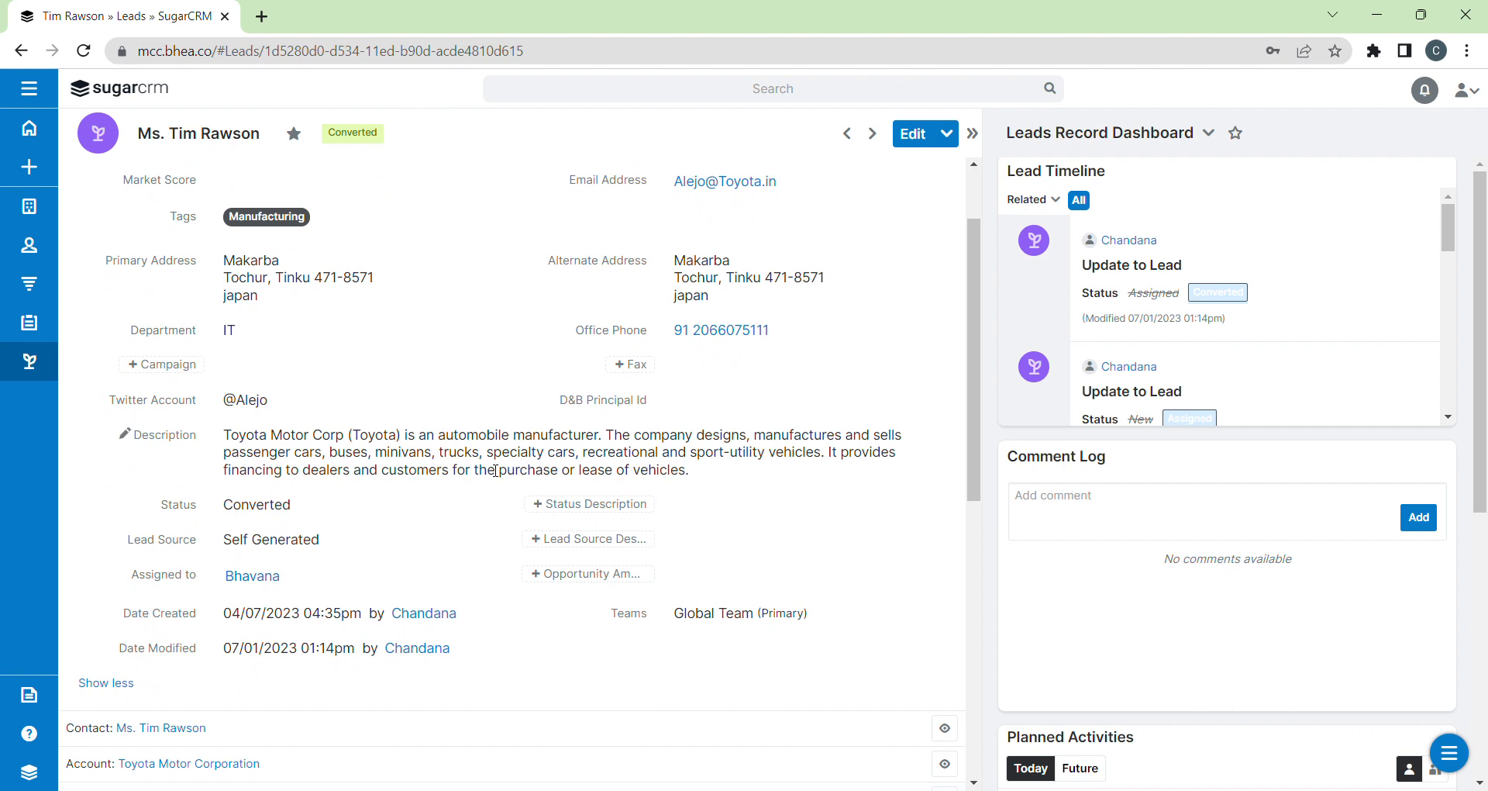
drag(973, 349, 967, 405)
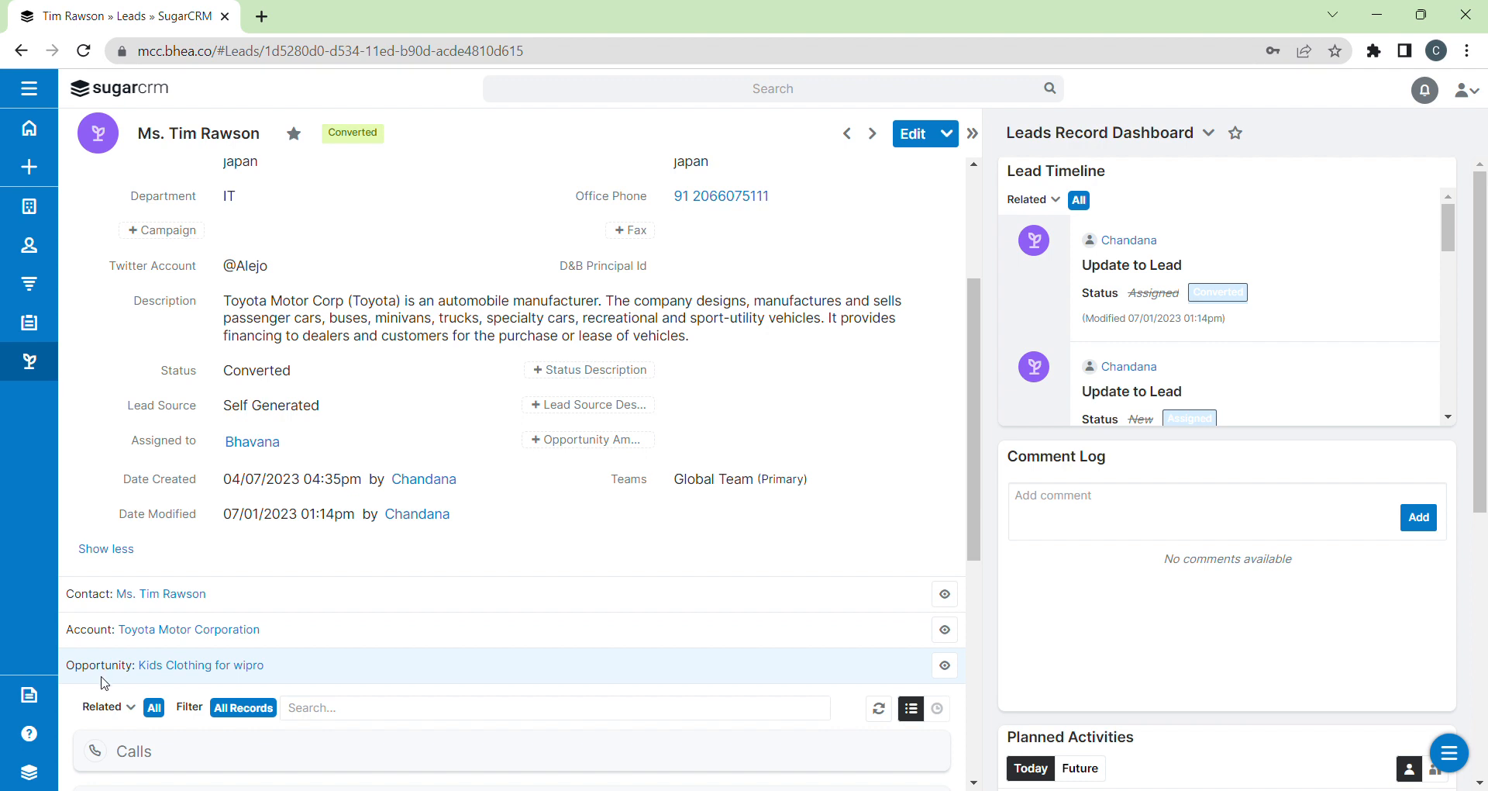
click(165, 598)
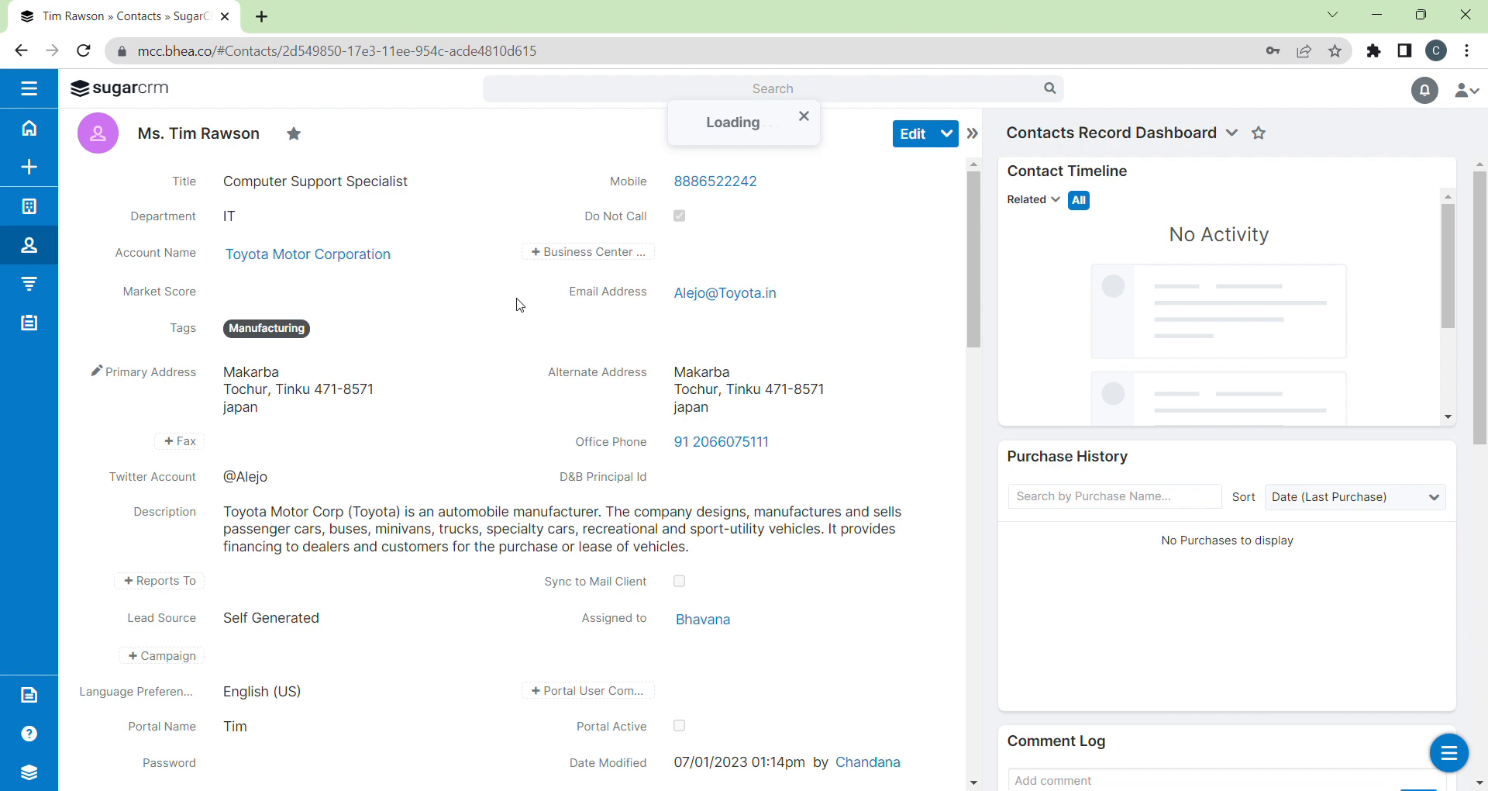
drag(976, 278, 976, 280)
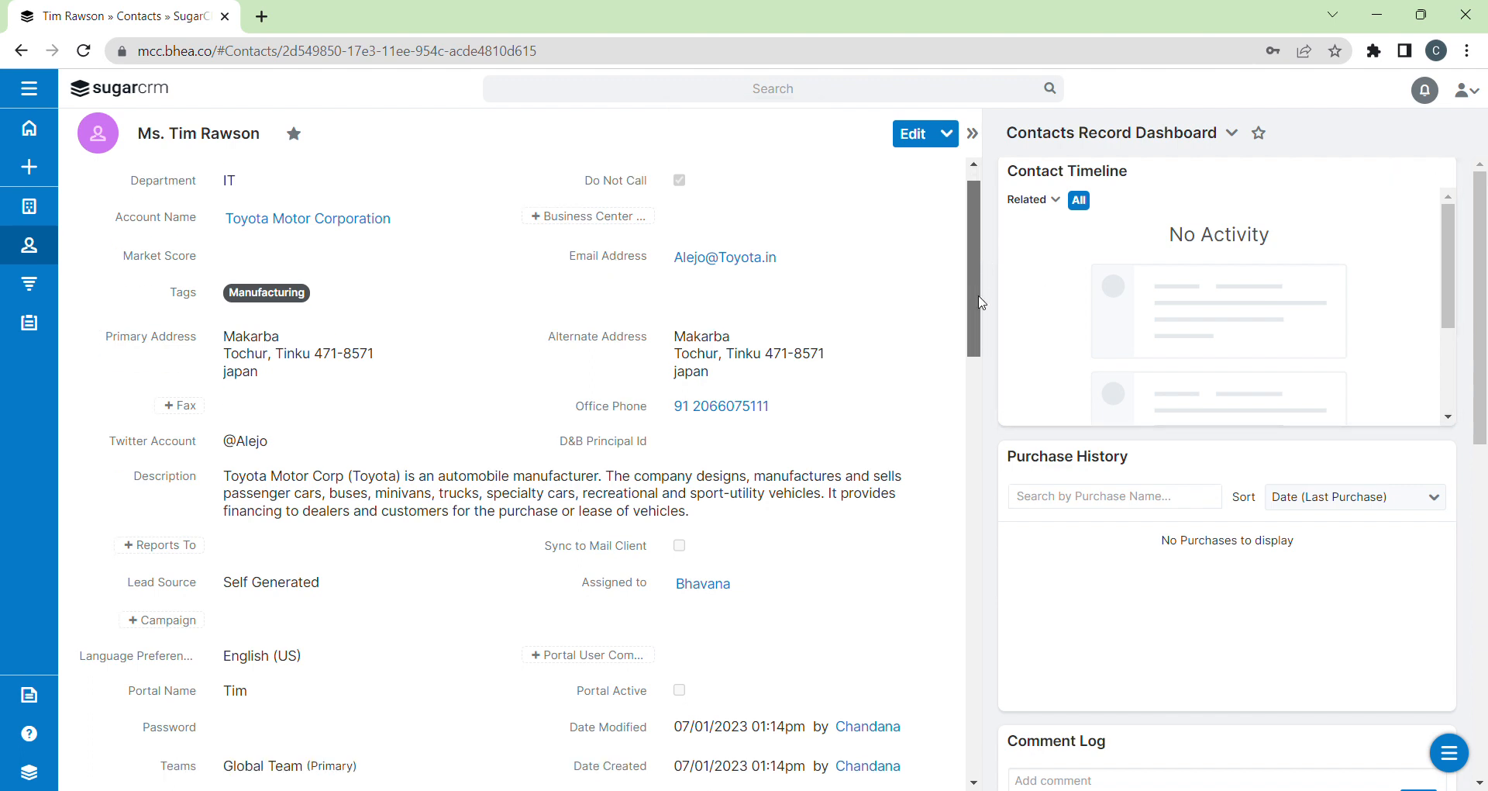
scroll(979, 287, down, 3)
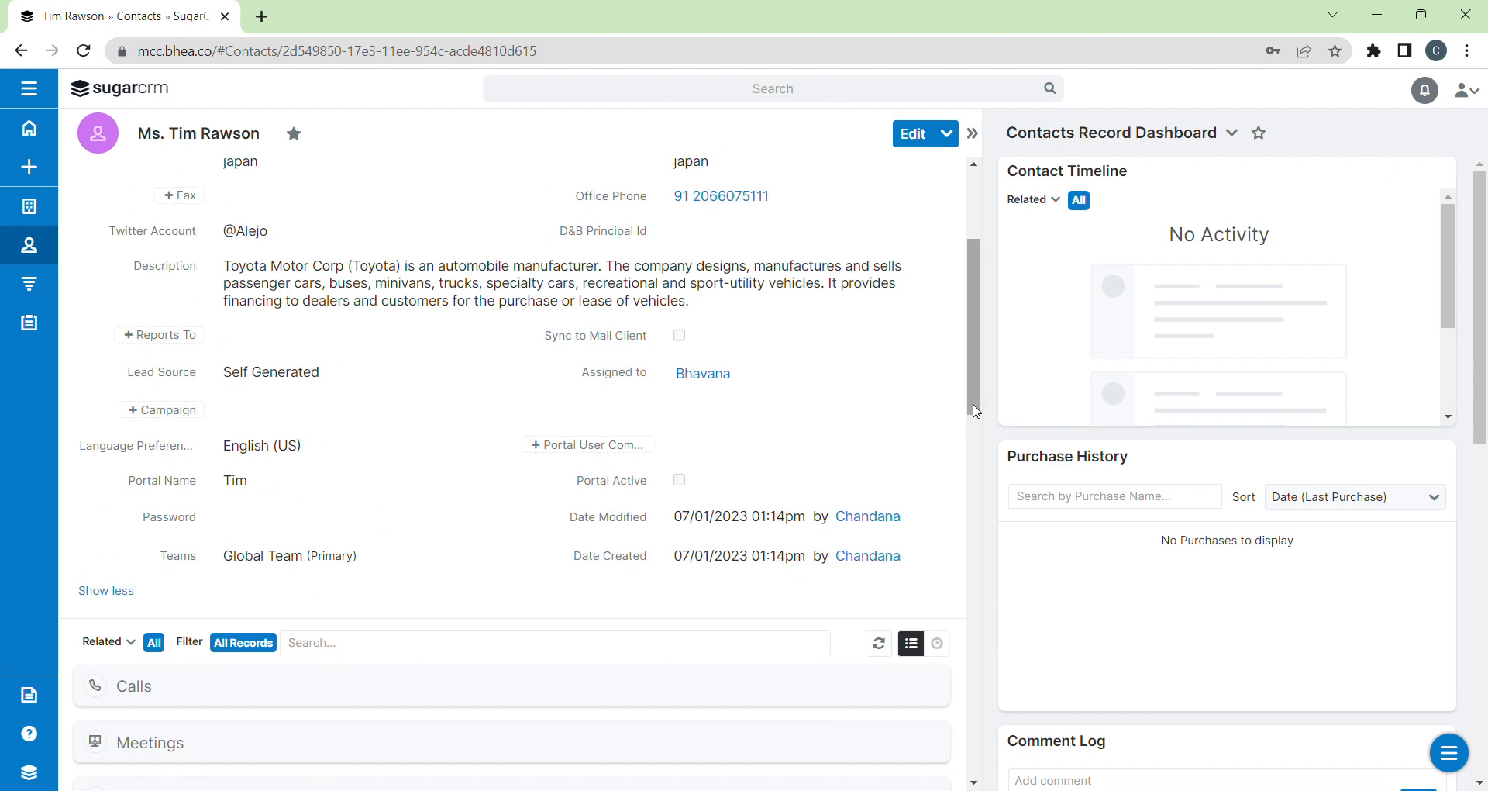
scroll(976, 410, down, 10)
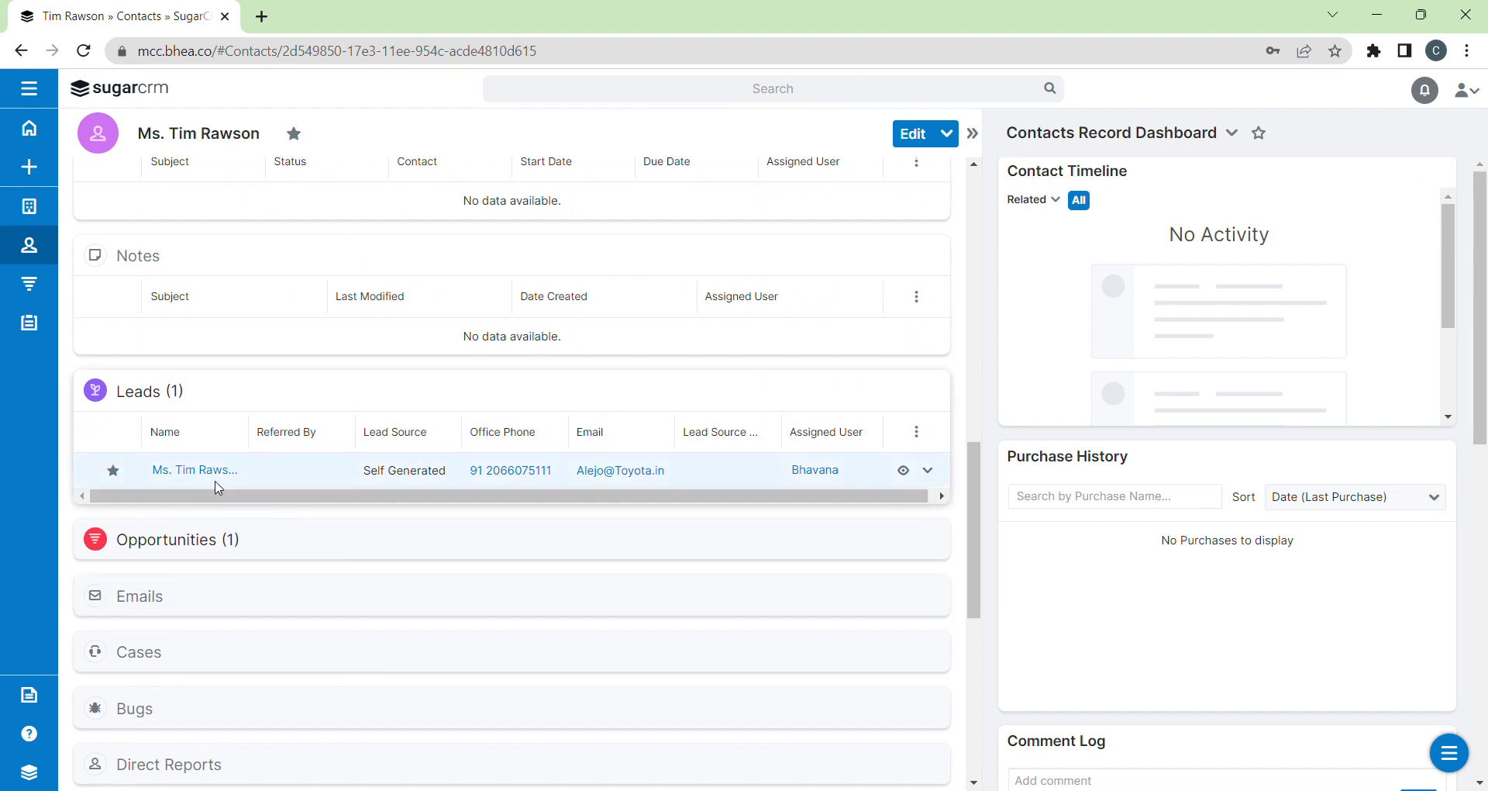
click(198, 473)
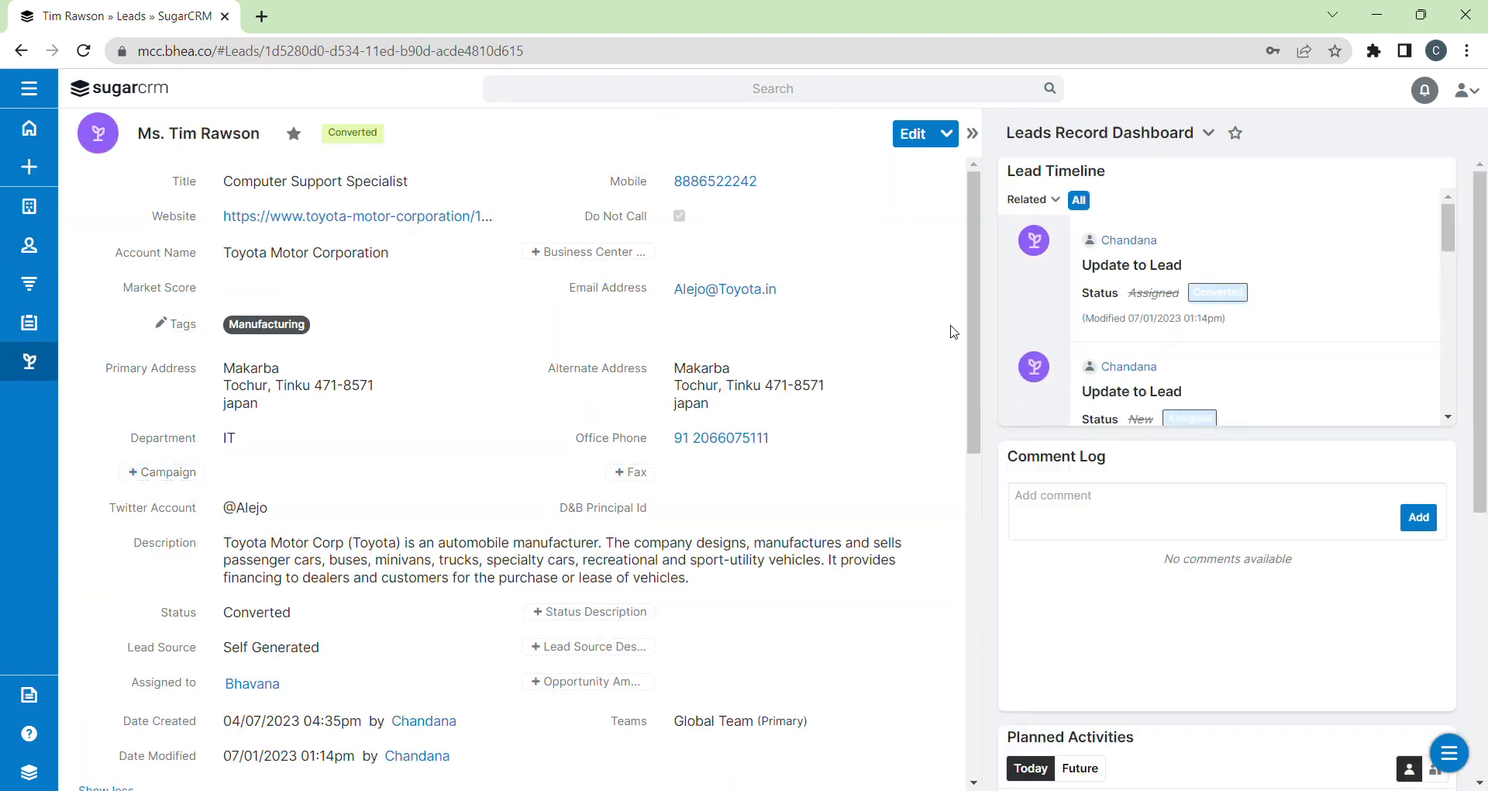
scroll(321, 311, down, 7)
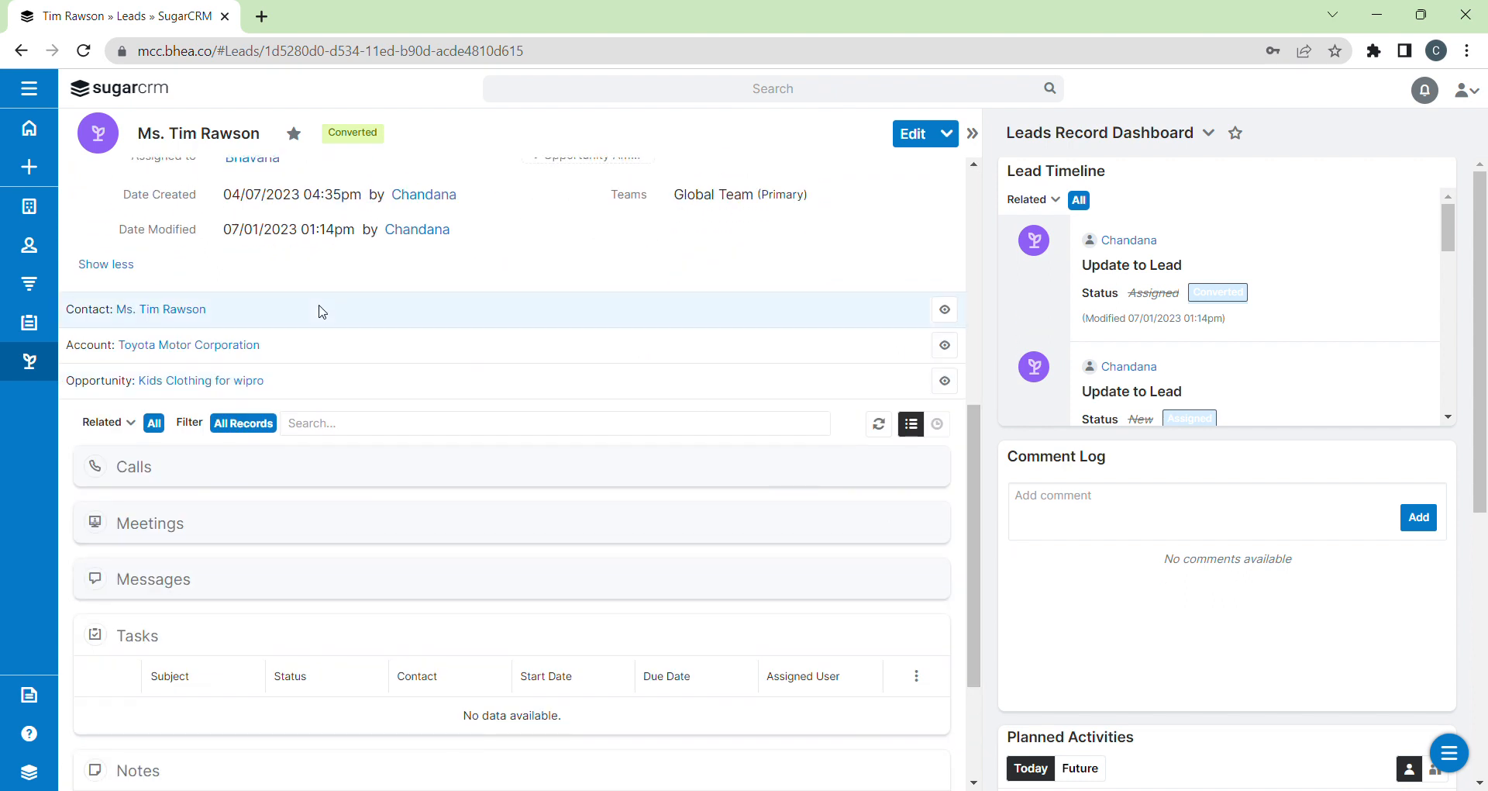
click(249, 347)
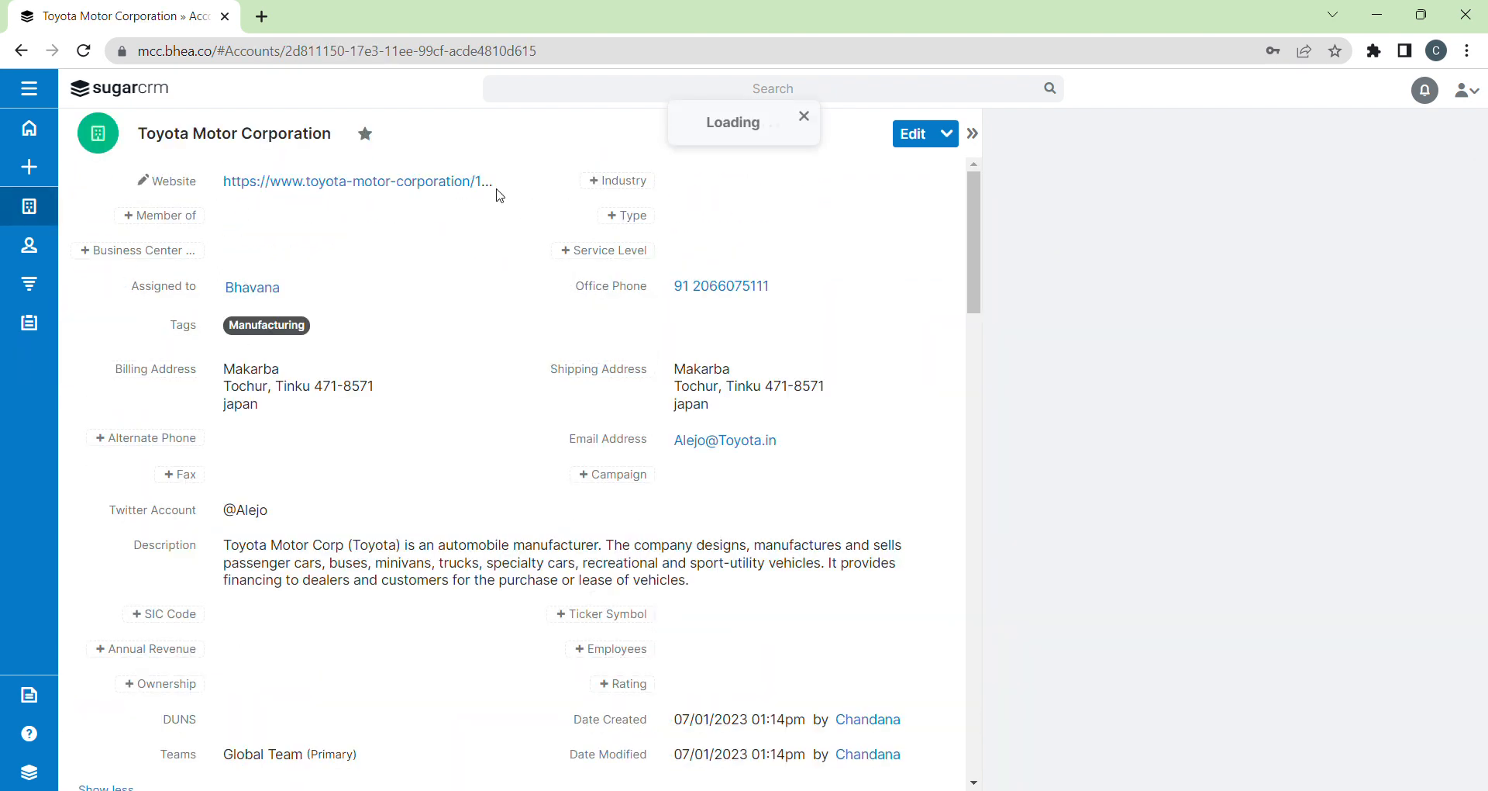
Step: Open the lead linked to Toyota Motor Corporation, then its Kids Clothing for wipro opportunity
drag(974, 242, 974, 471)
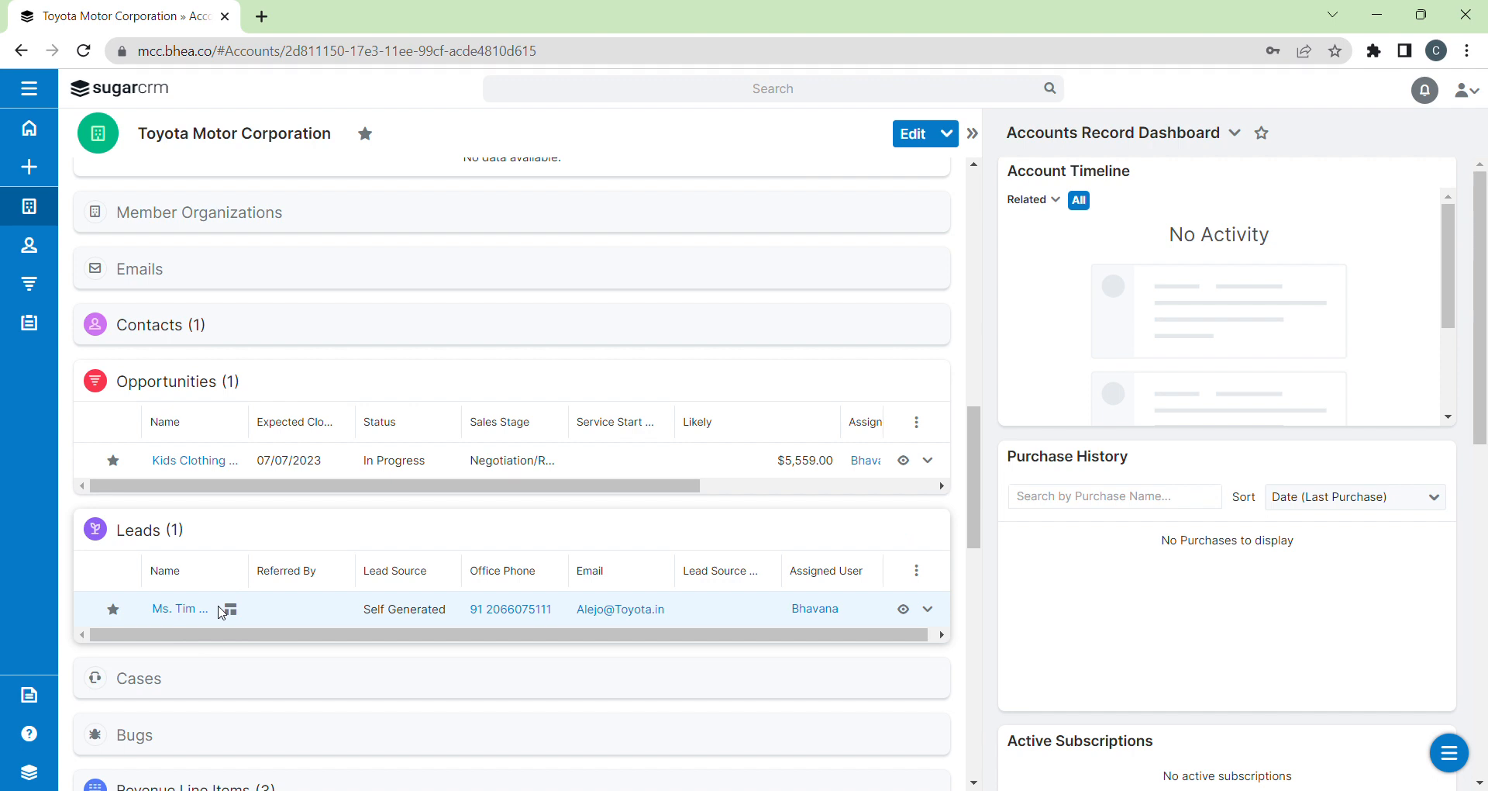
click(194, 609)
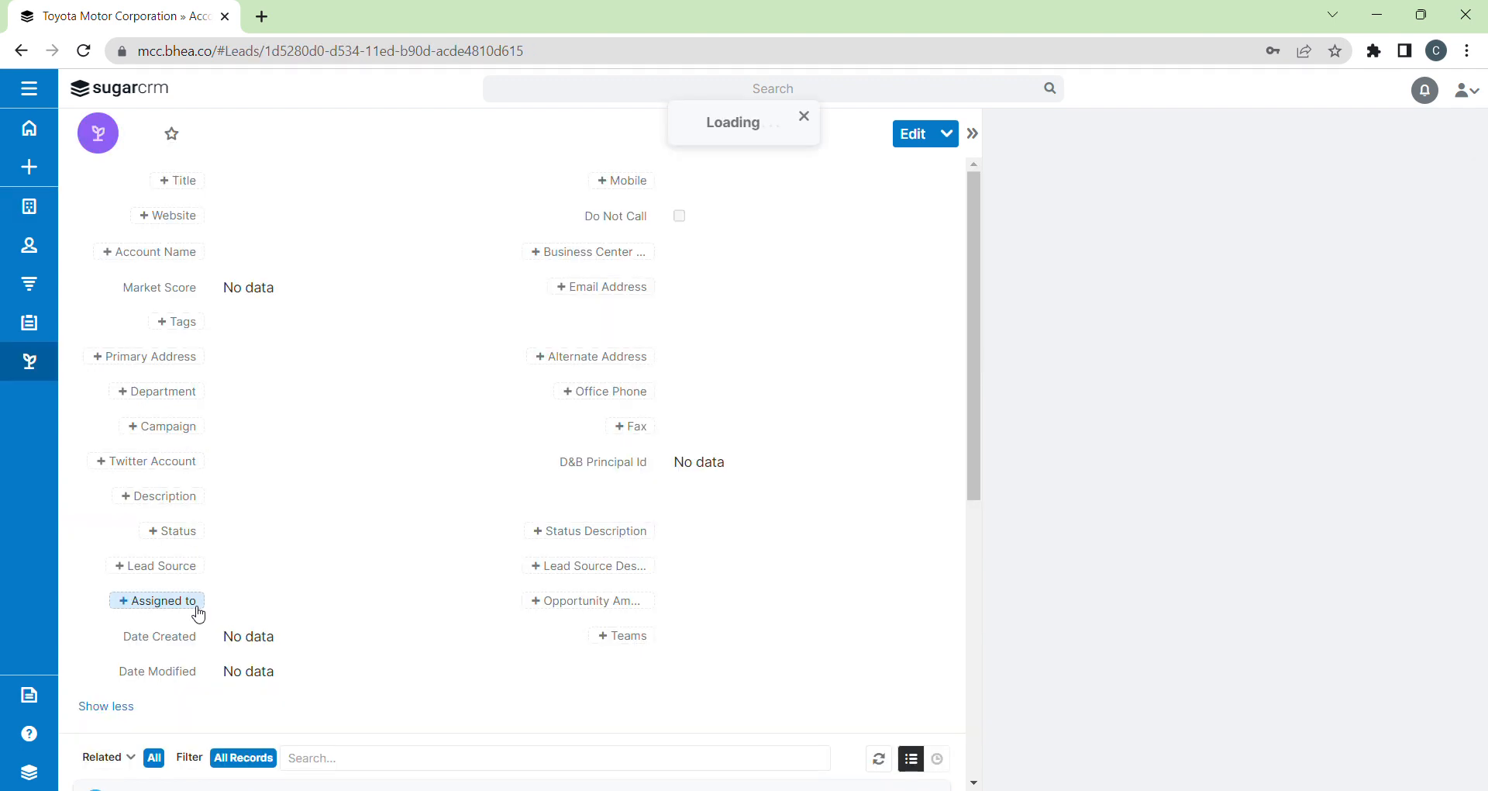
drag(974, 414, 986, 565)
click(216, 566)
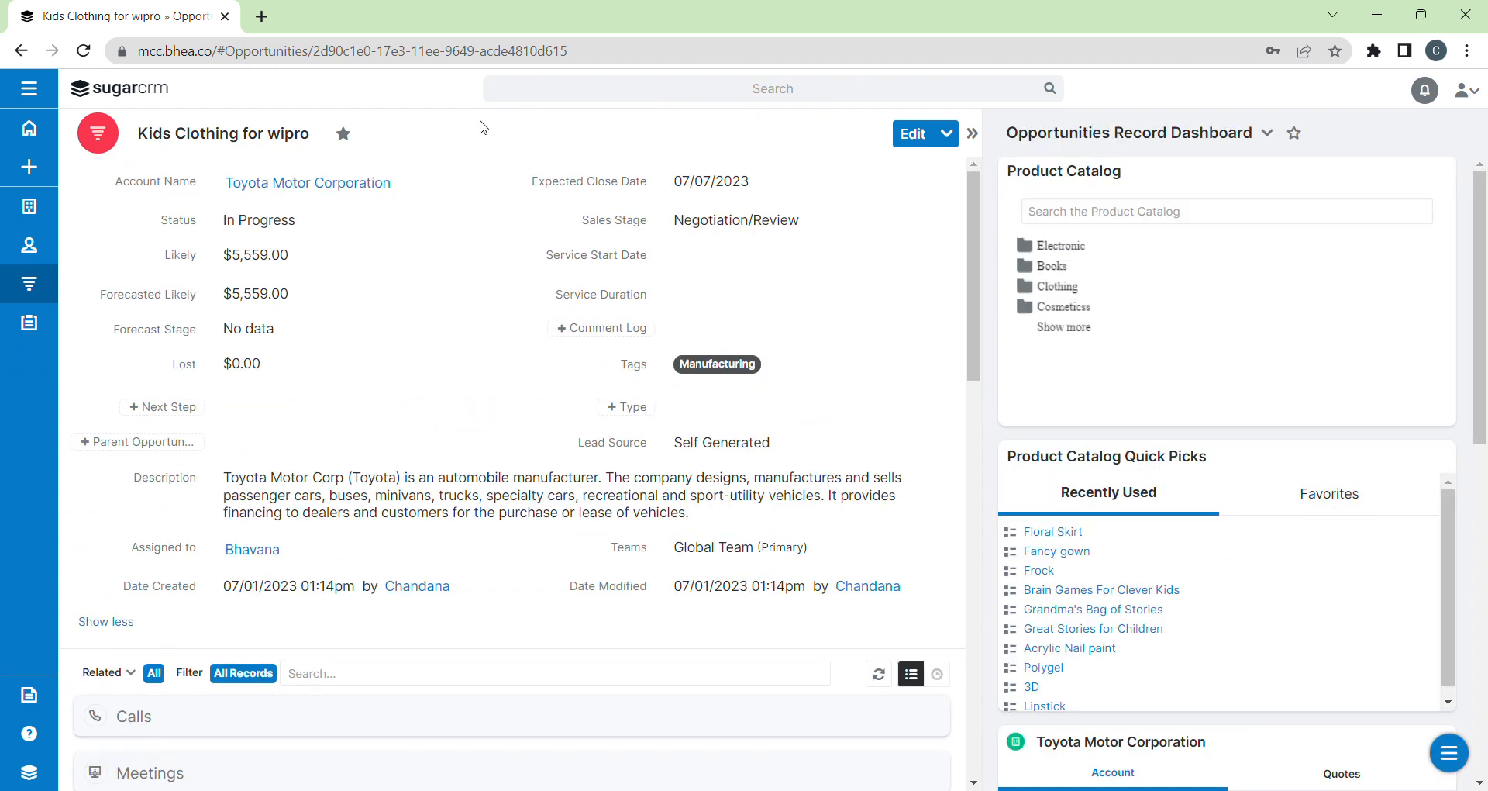
Step: Review the Floral Skirt ($859.00) and two Fancy gown ($2,350.00) line items, then expand the module sidebar
drag(974, 276, 969, 491)
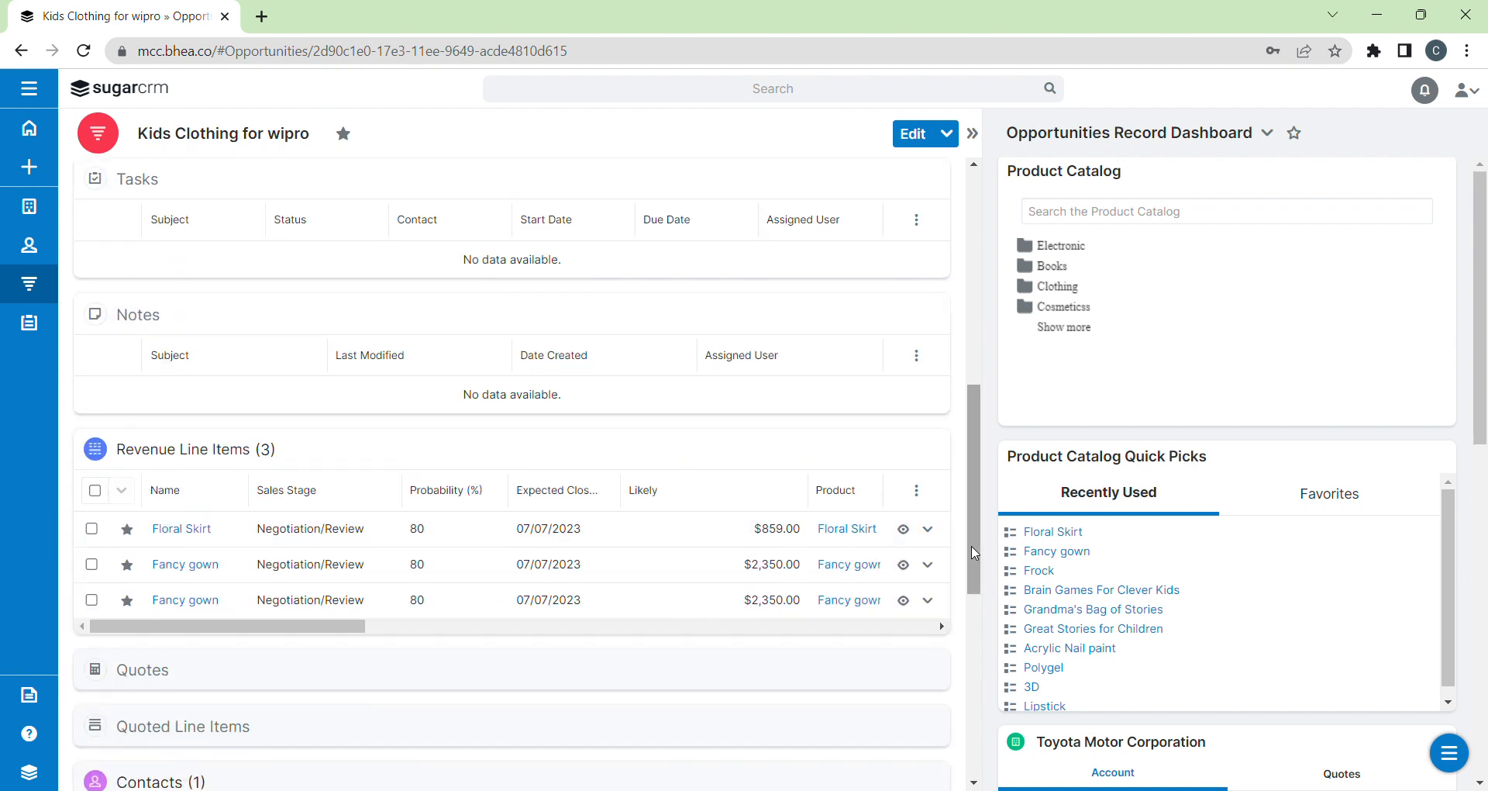
drag(971, 545, 965, 301)
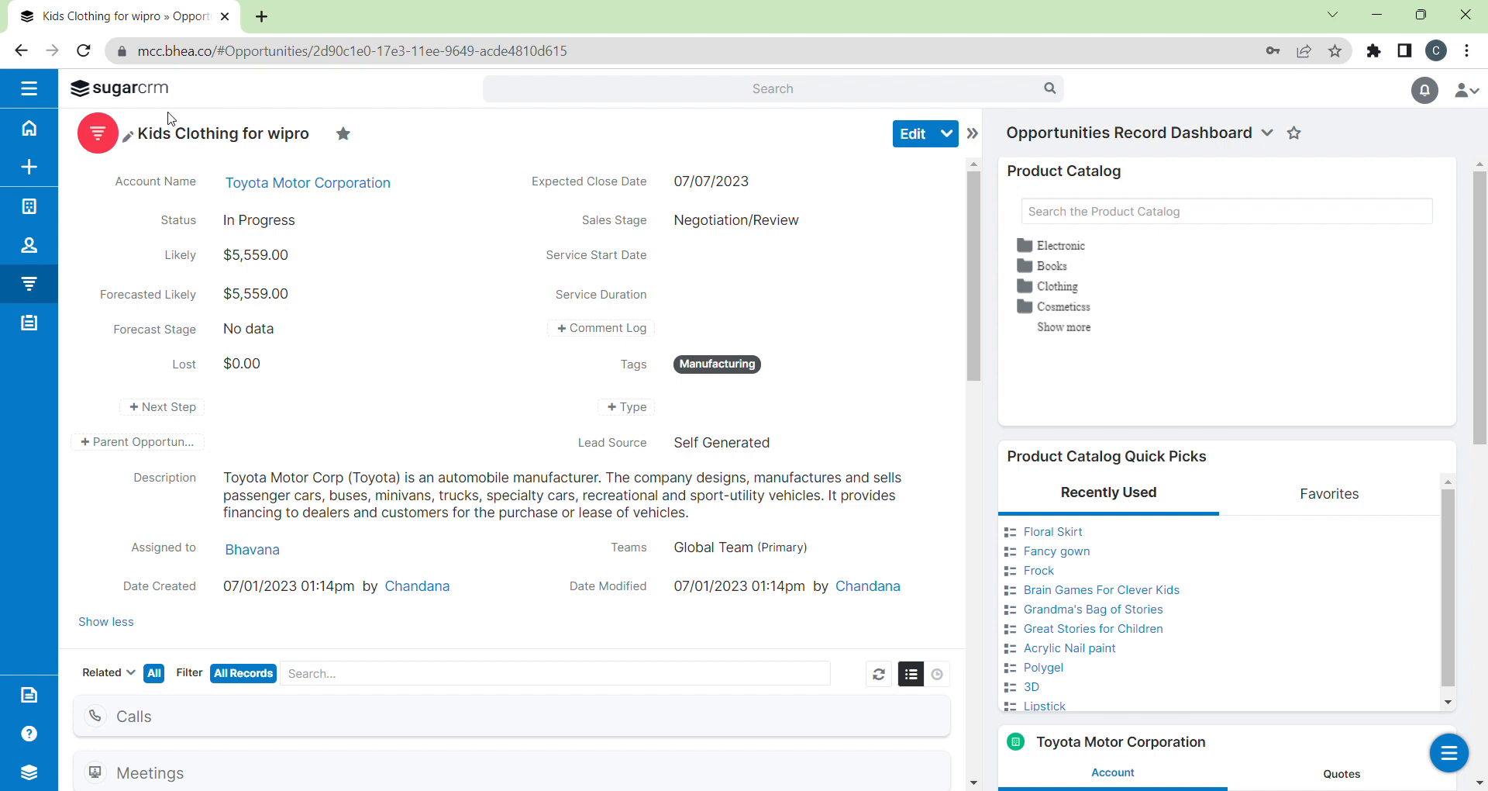
click(29, 88)
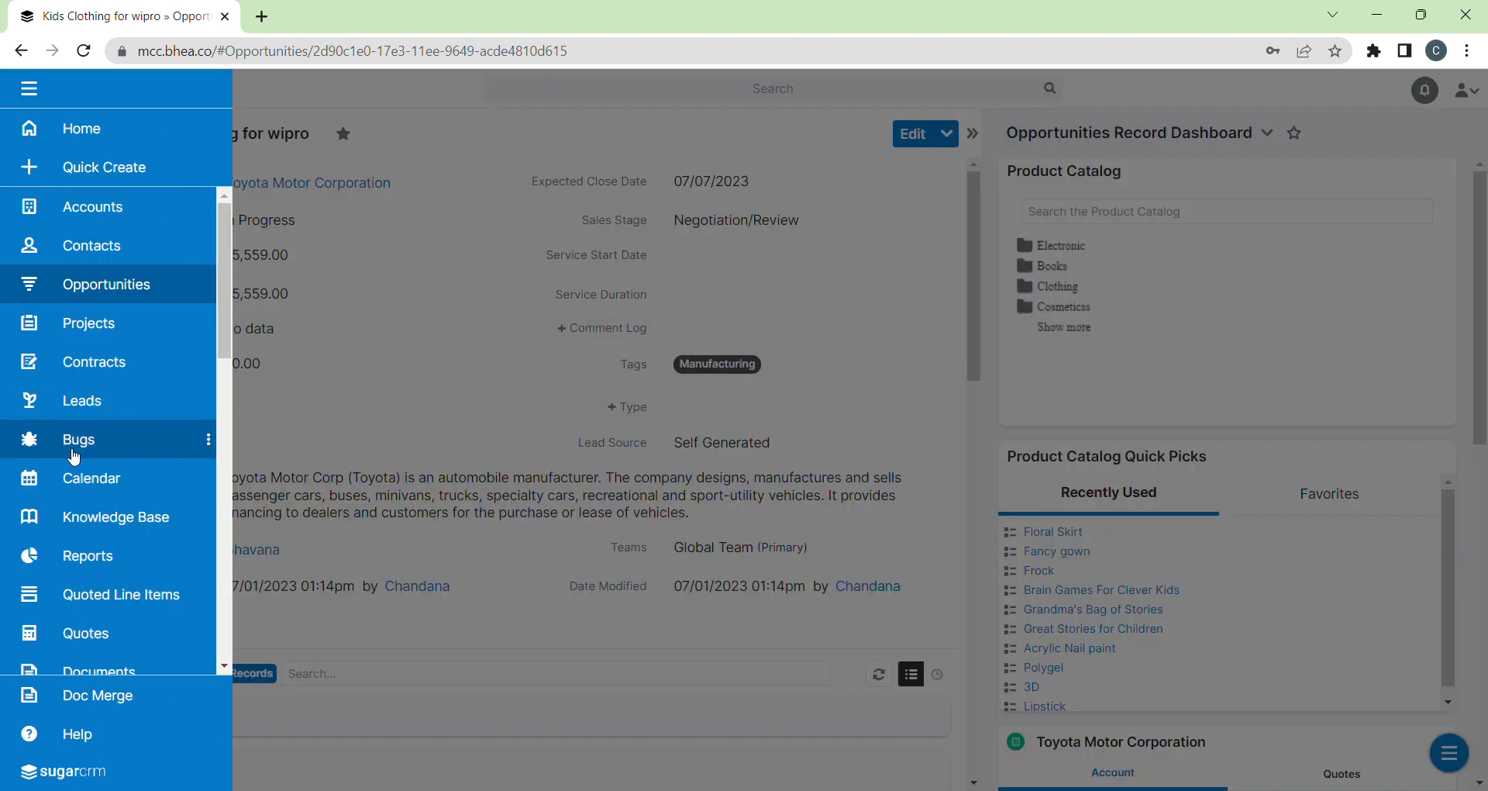
Step: In Leads, open the Assigned lead, check that Convert is offered, and return to the list
click(84, 413)
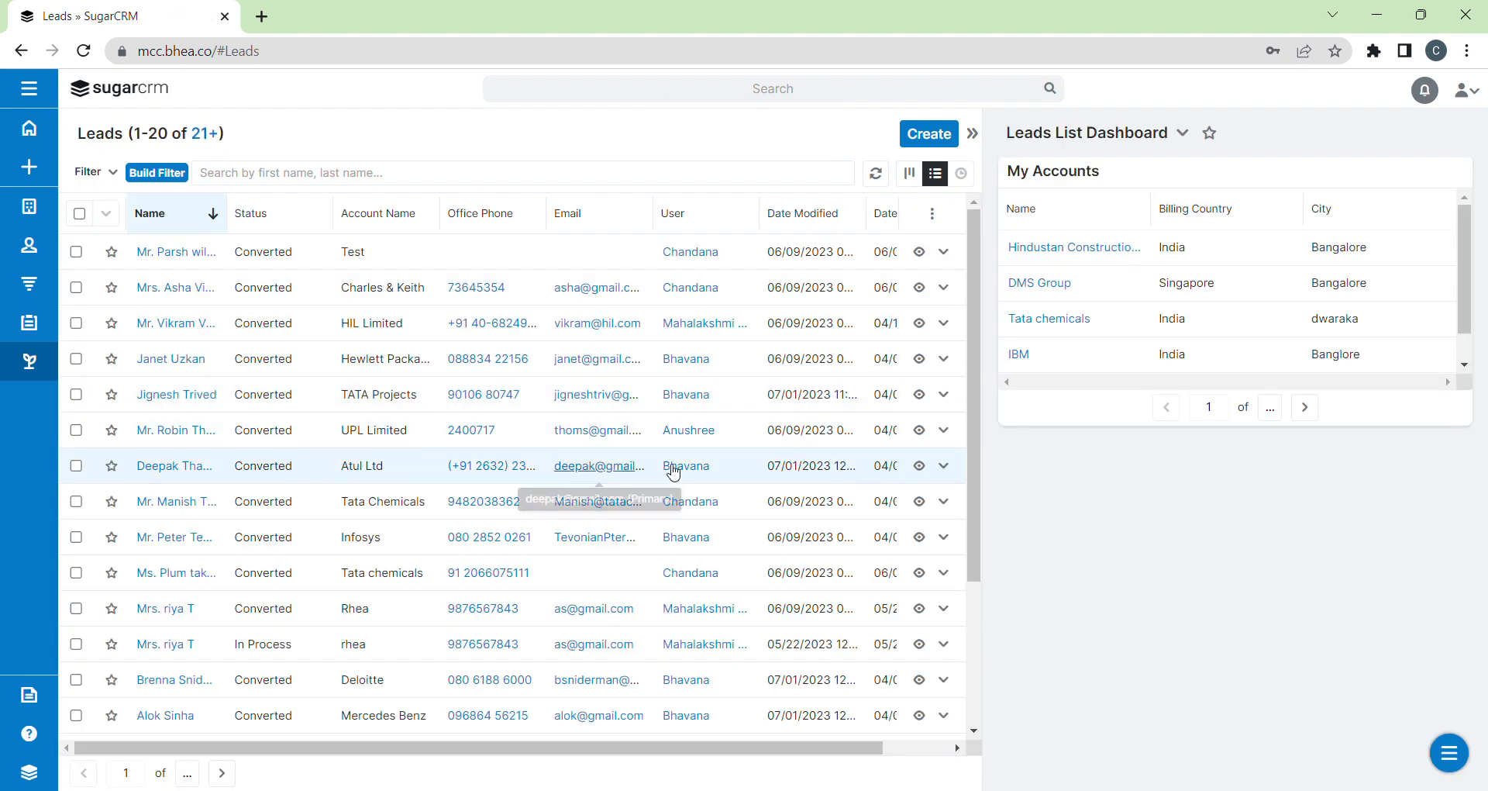
drag(974, 466, 981, 608)
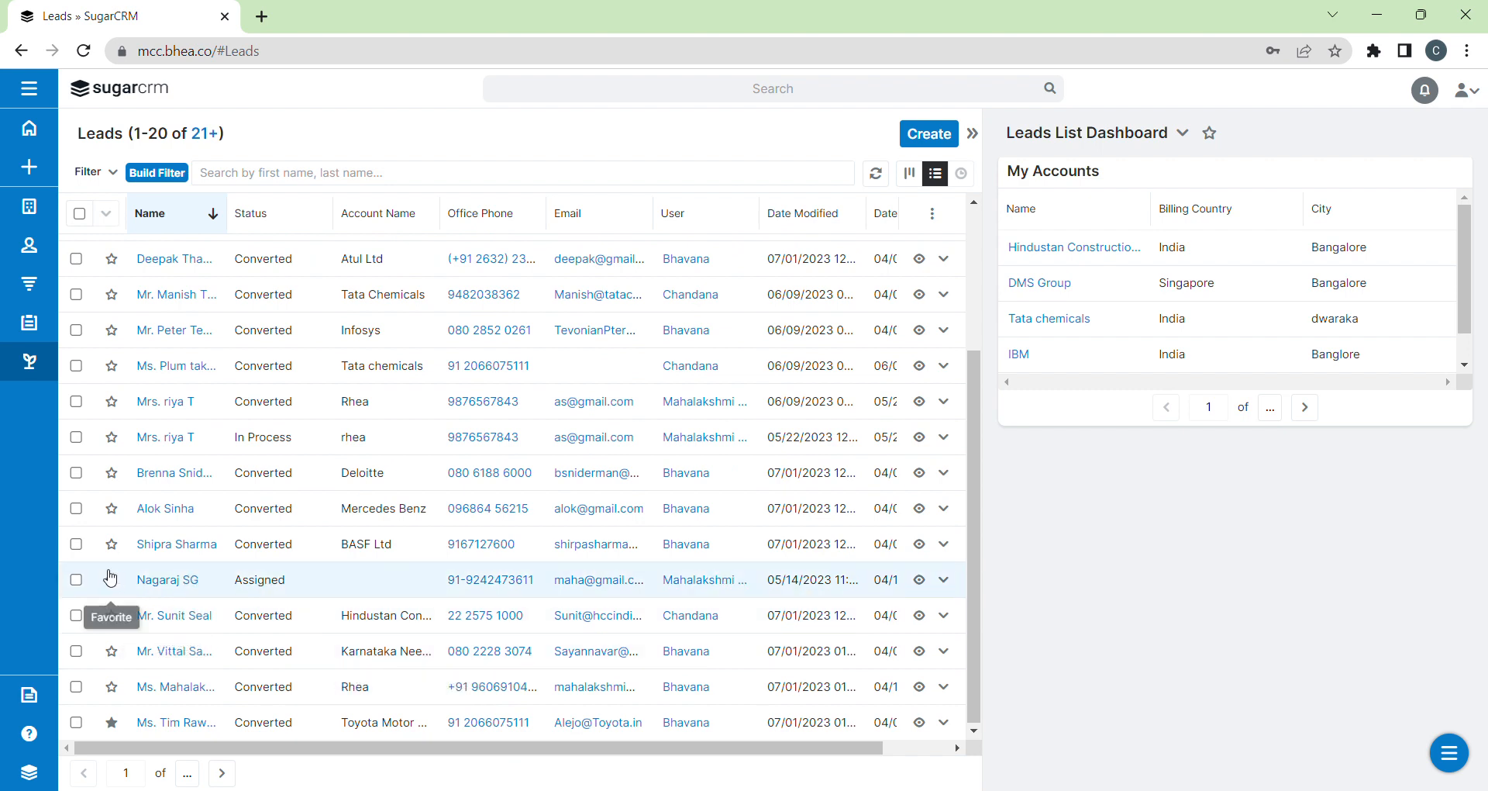
click(150, 587)
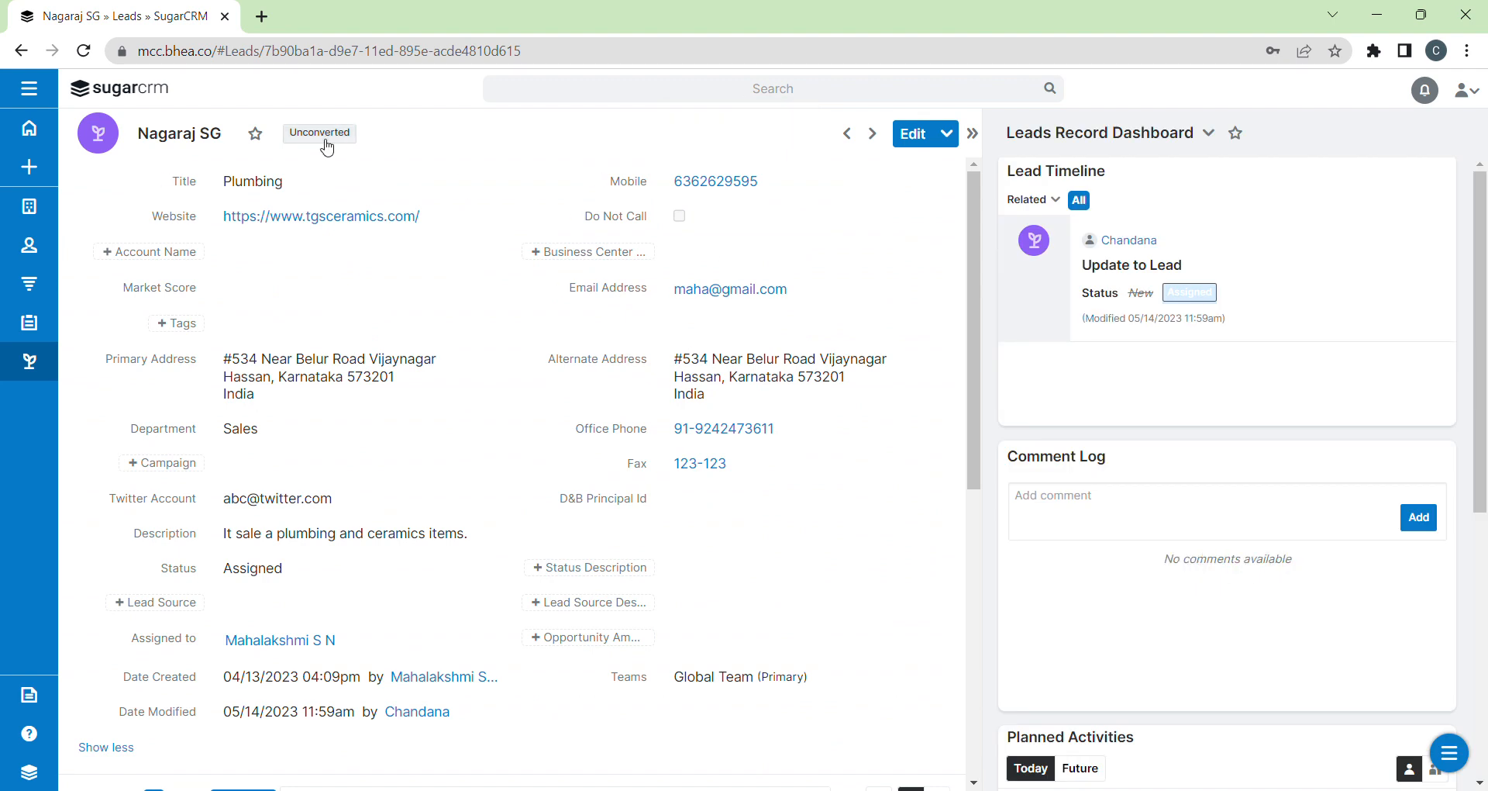
click(948, 134)
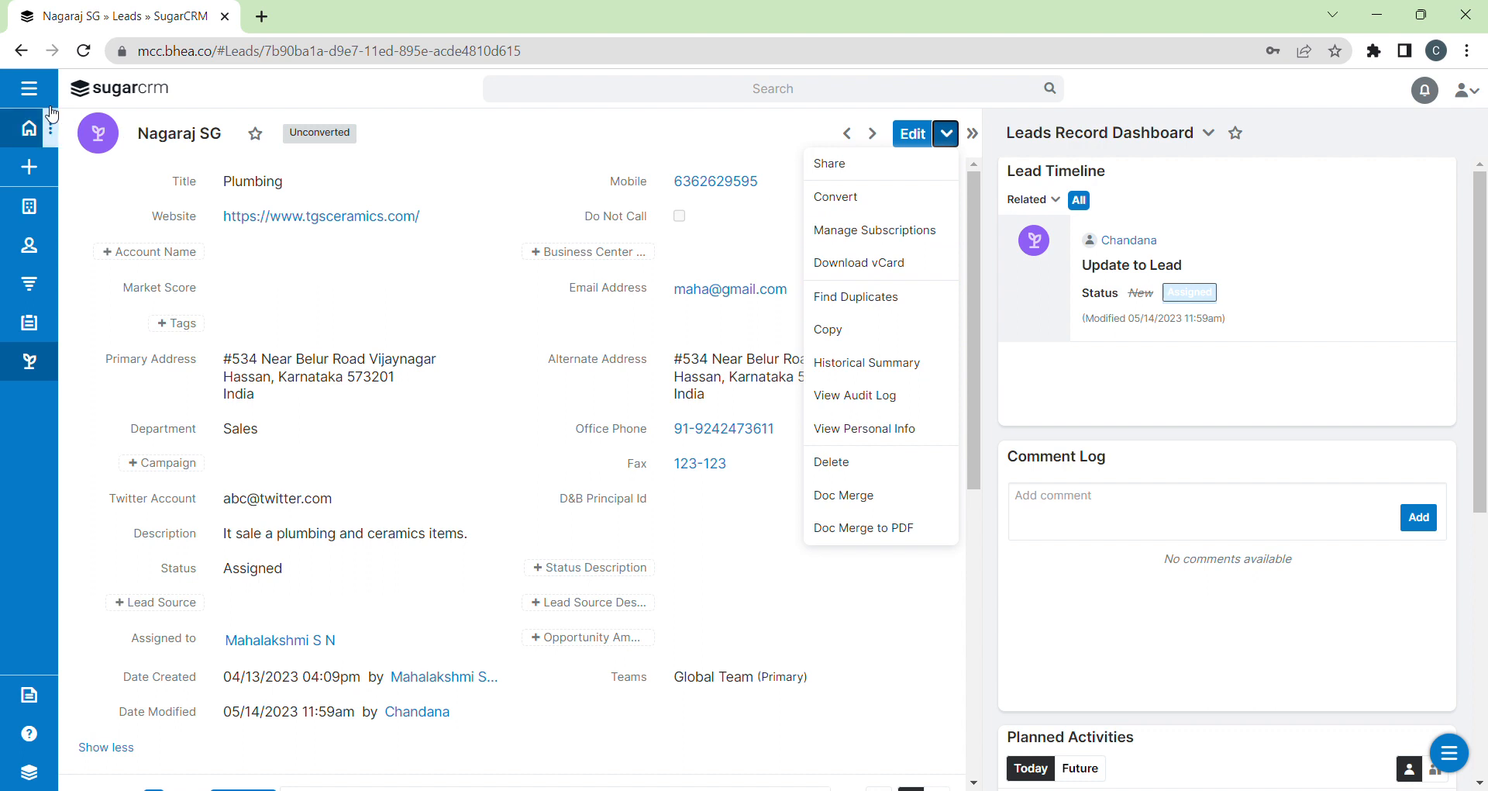
click(21, 51)
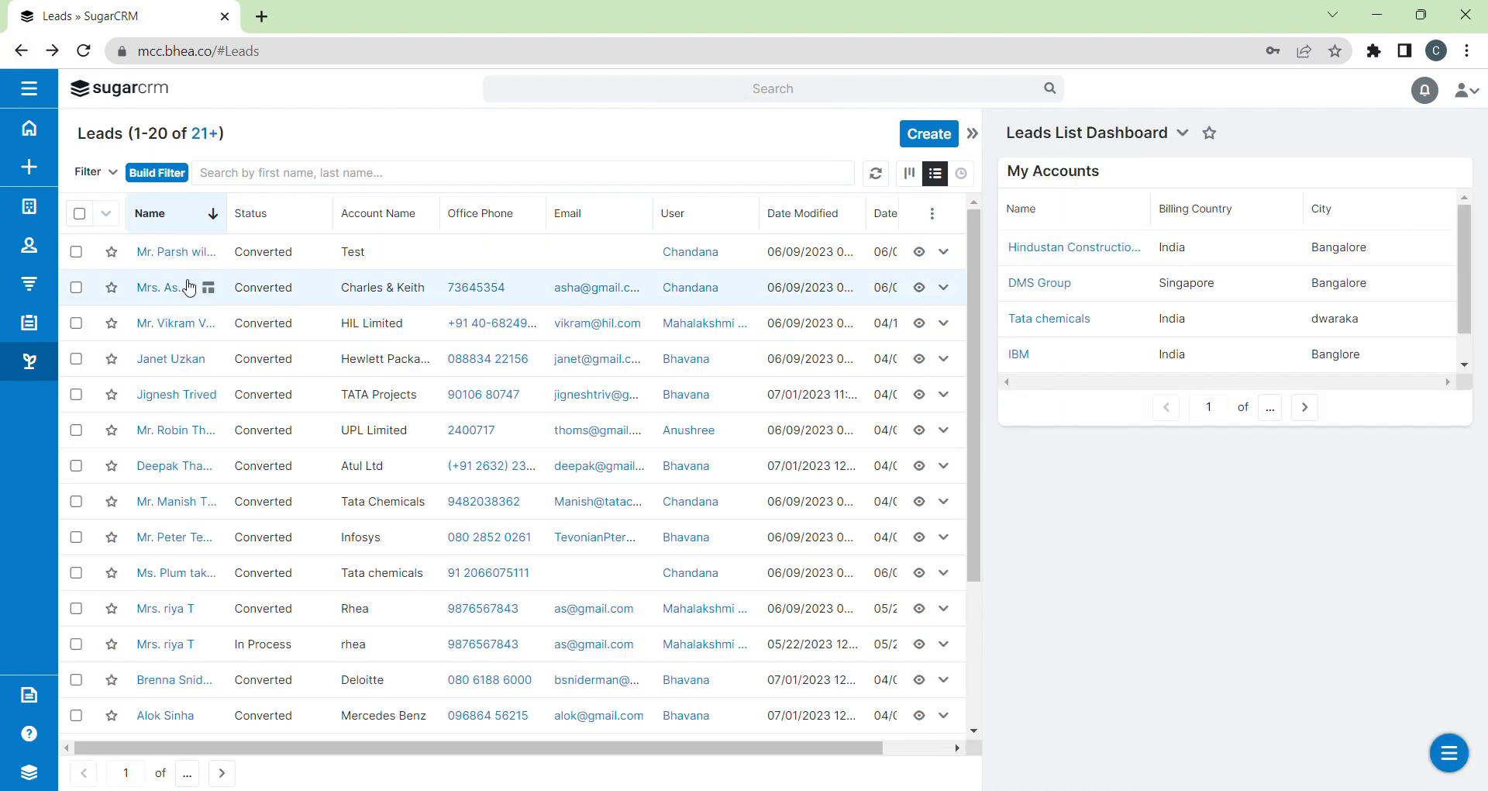
Step: Check the actions menu of an already converted lead, then return to the Leads list
click(183, 288)
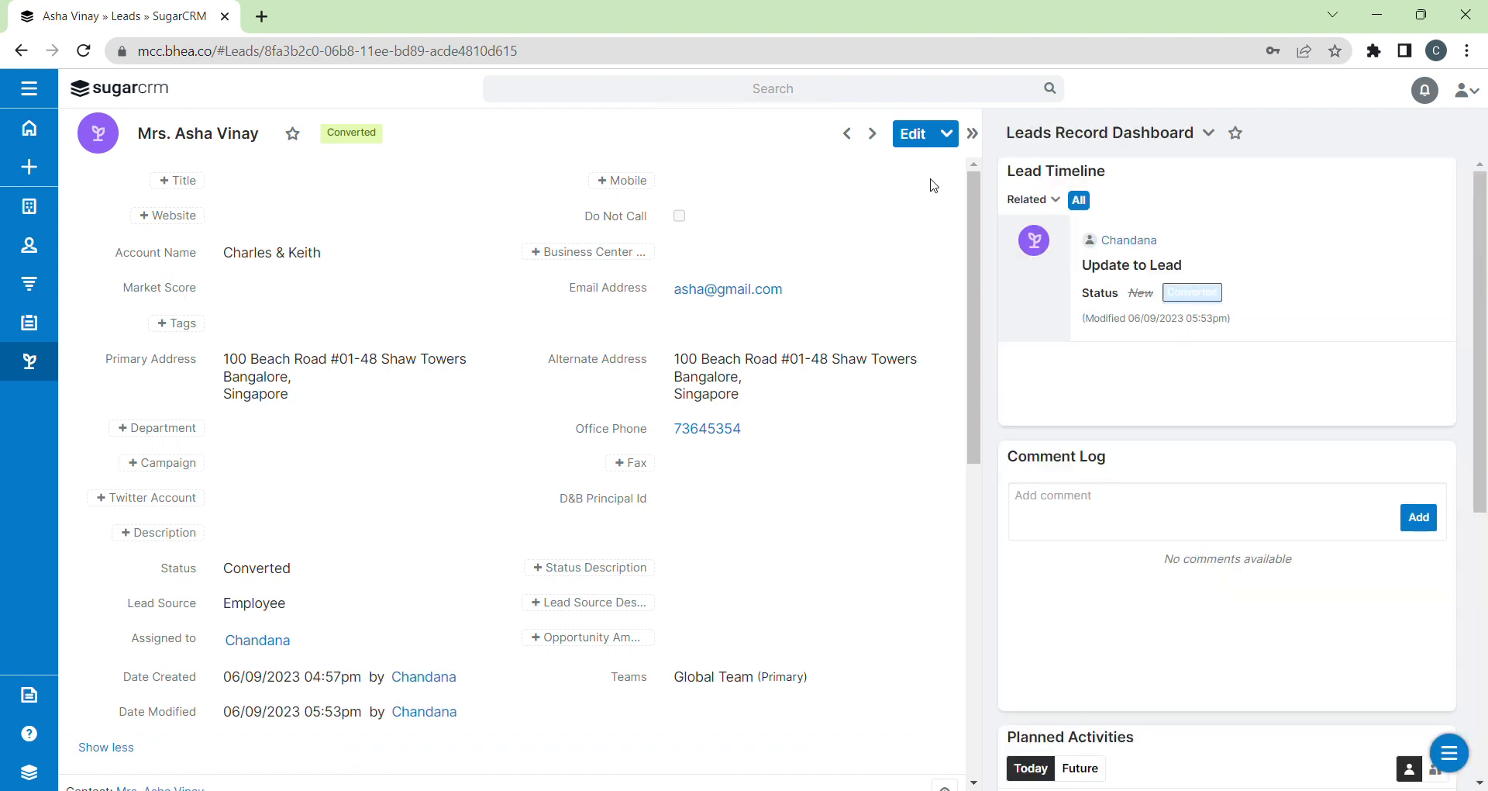
click(948, 135)
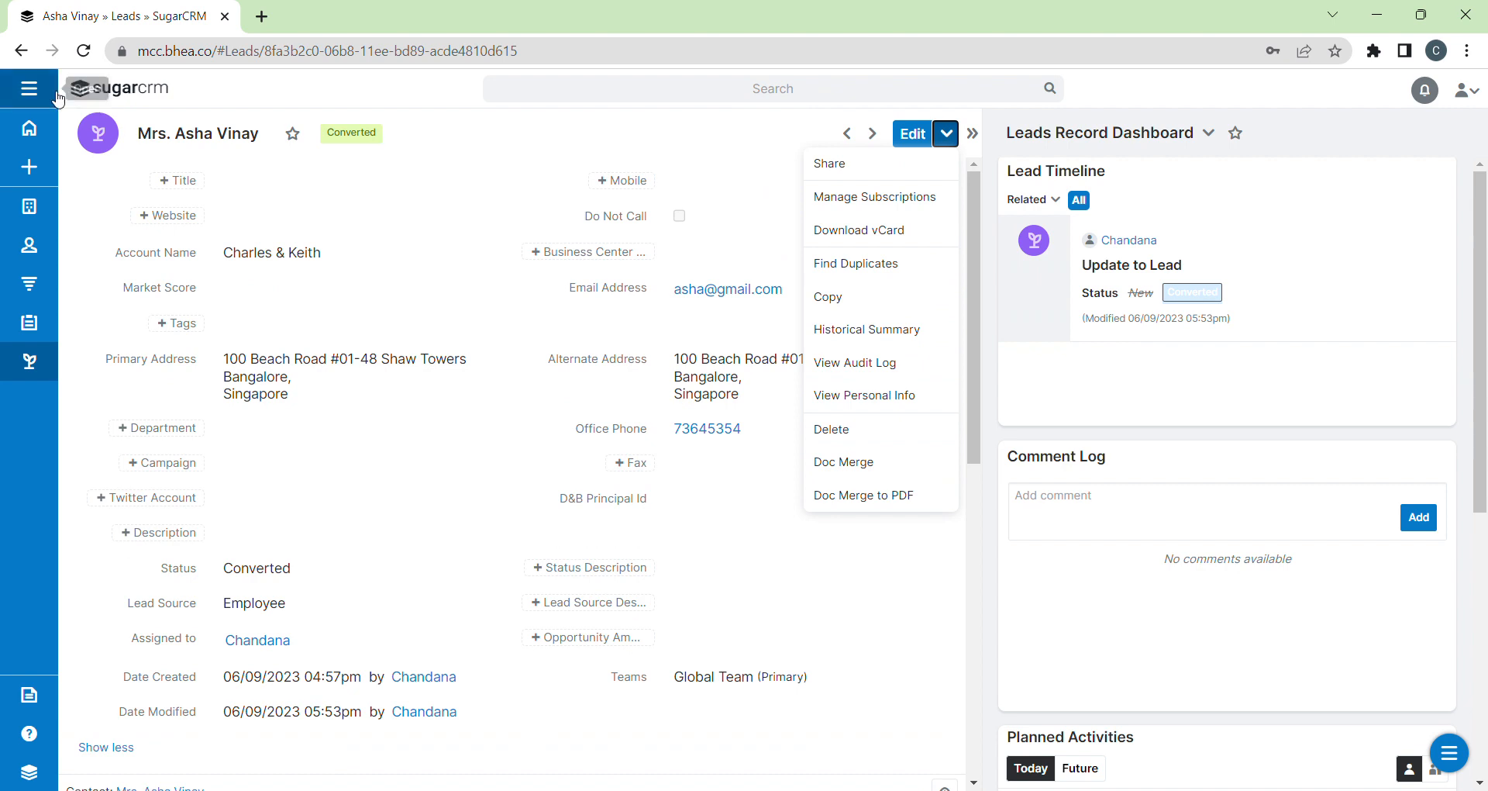
click(21, 53)
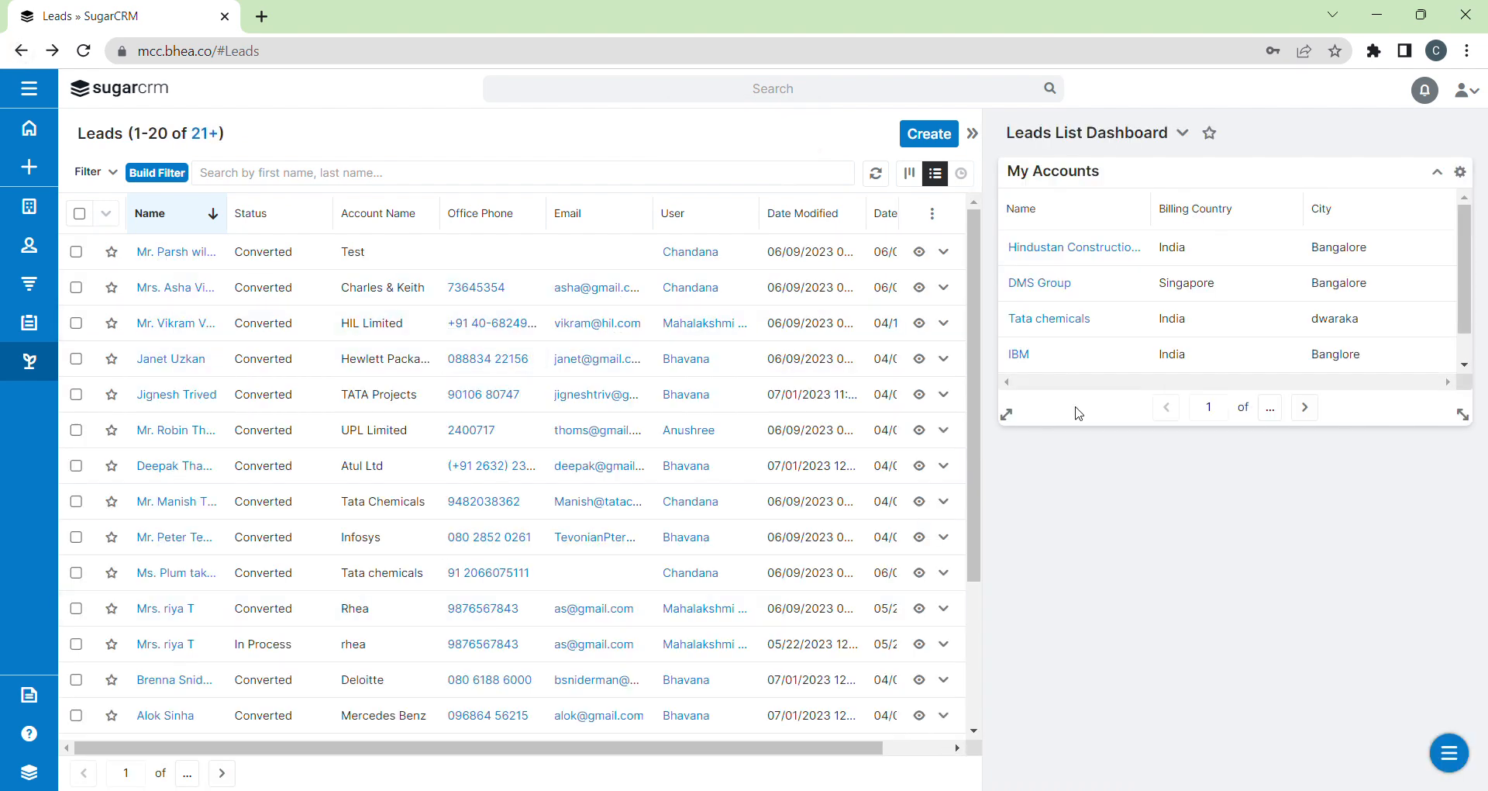
Step: Start converting the unconverted Assigned lead from its Edit dropdown
scroll(465, 620, down, 2)
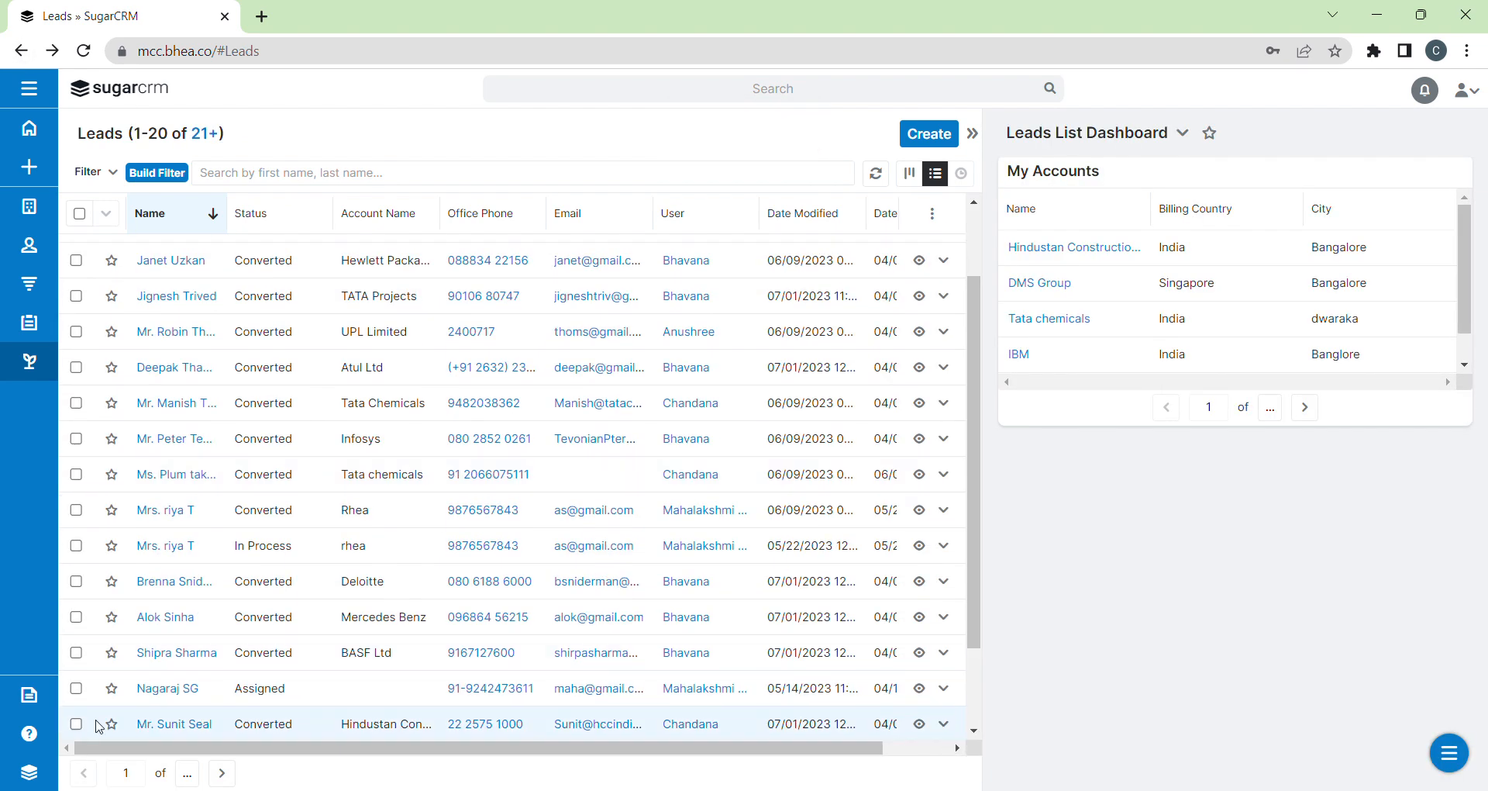
click(159, 698)
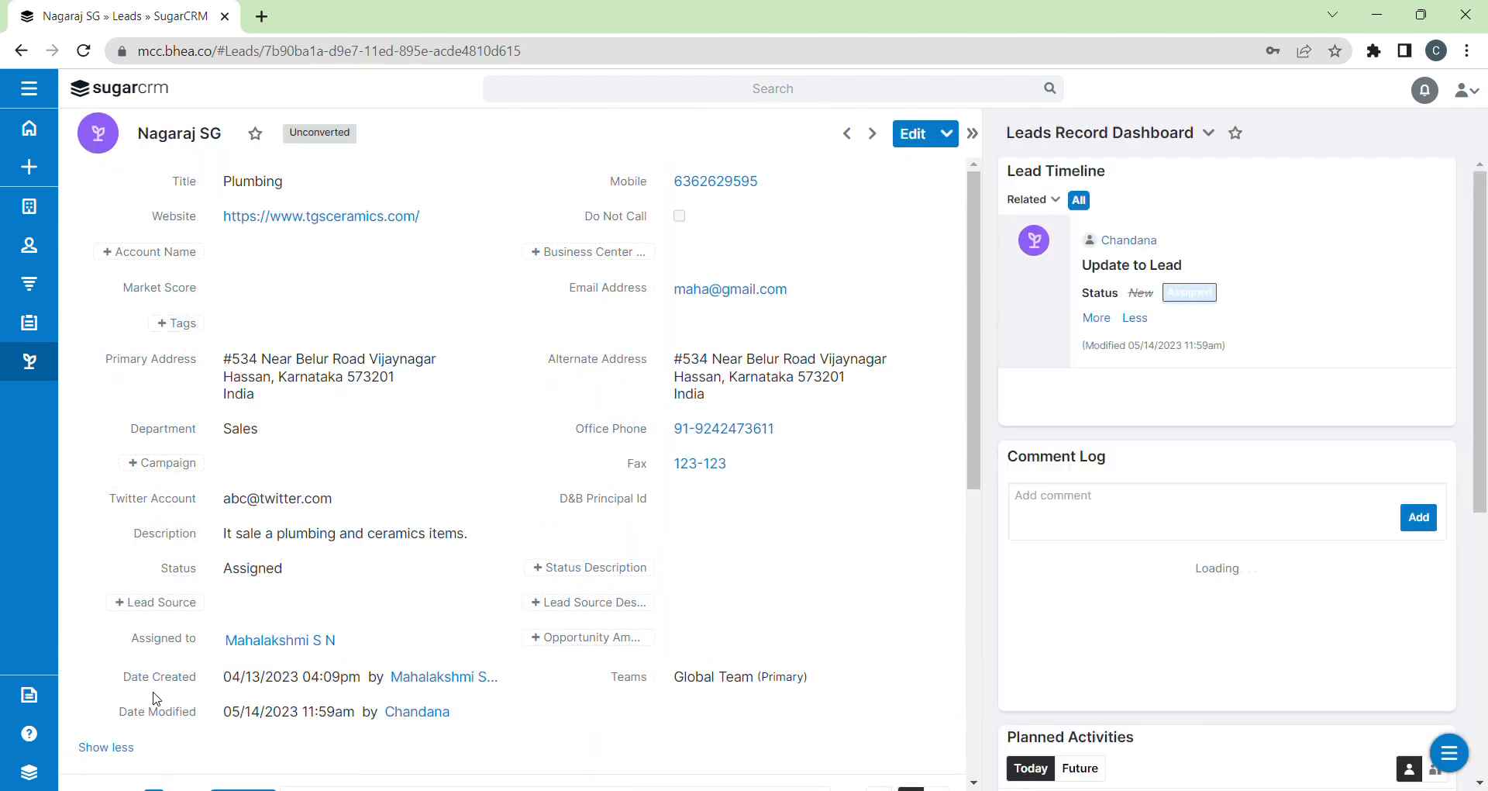
click(949, 135)
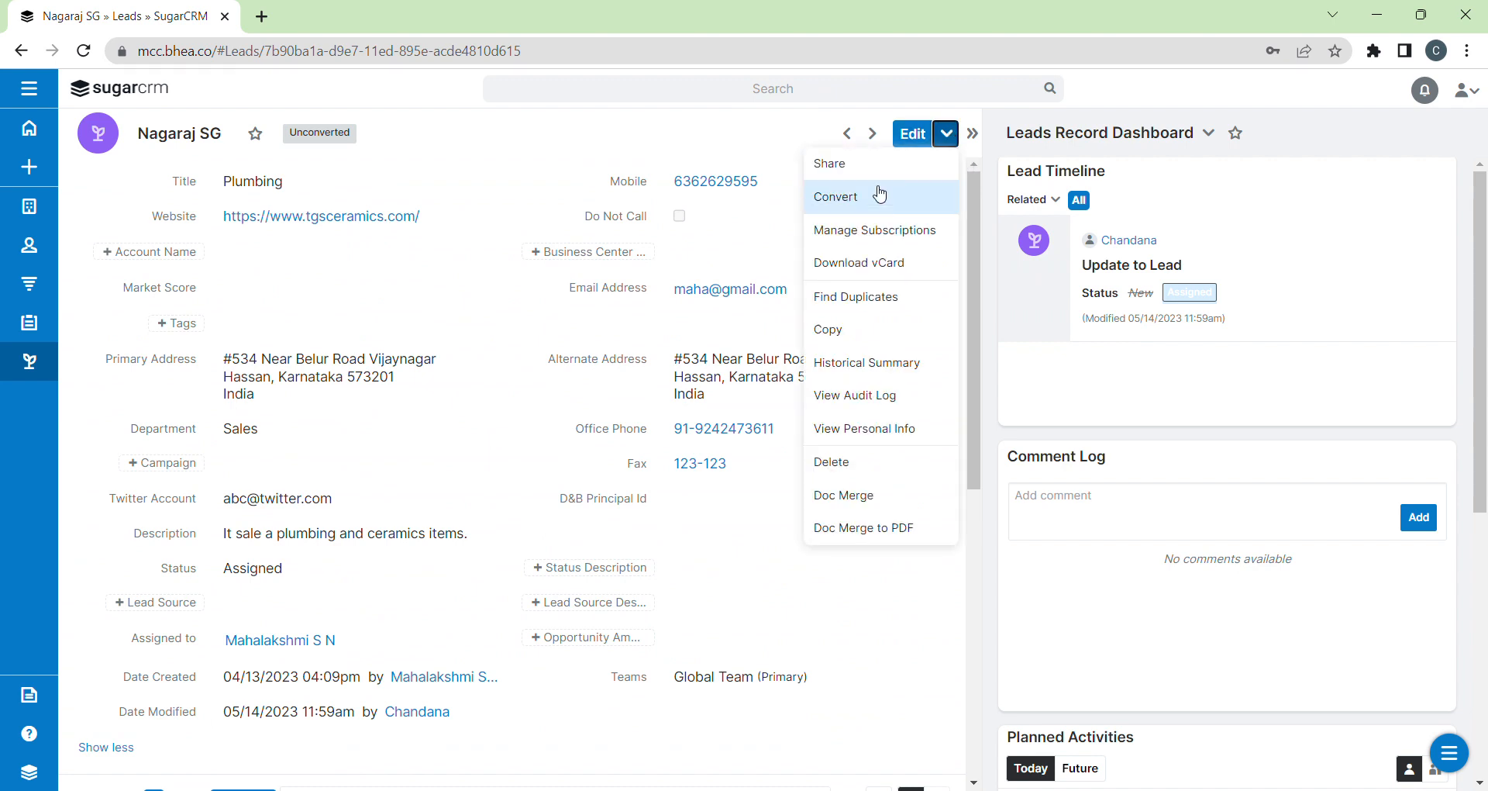
click(836, 197)
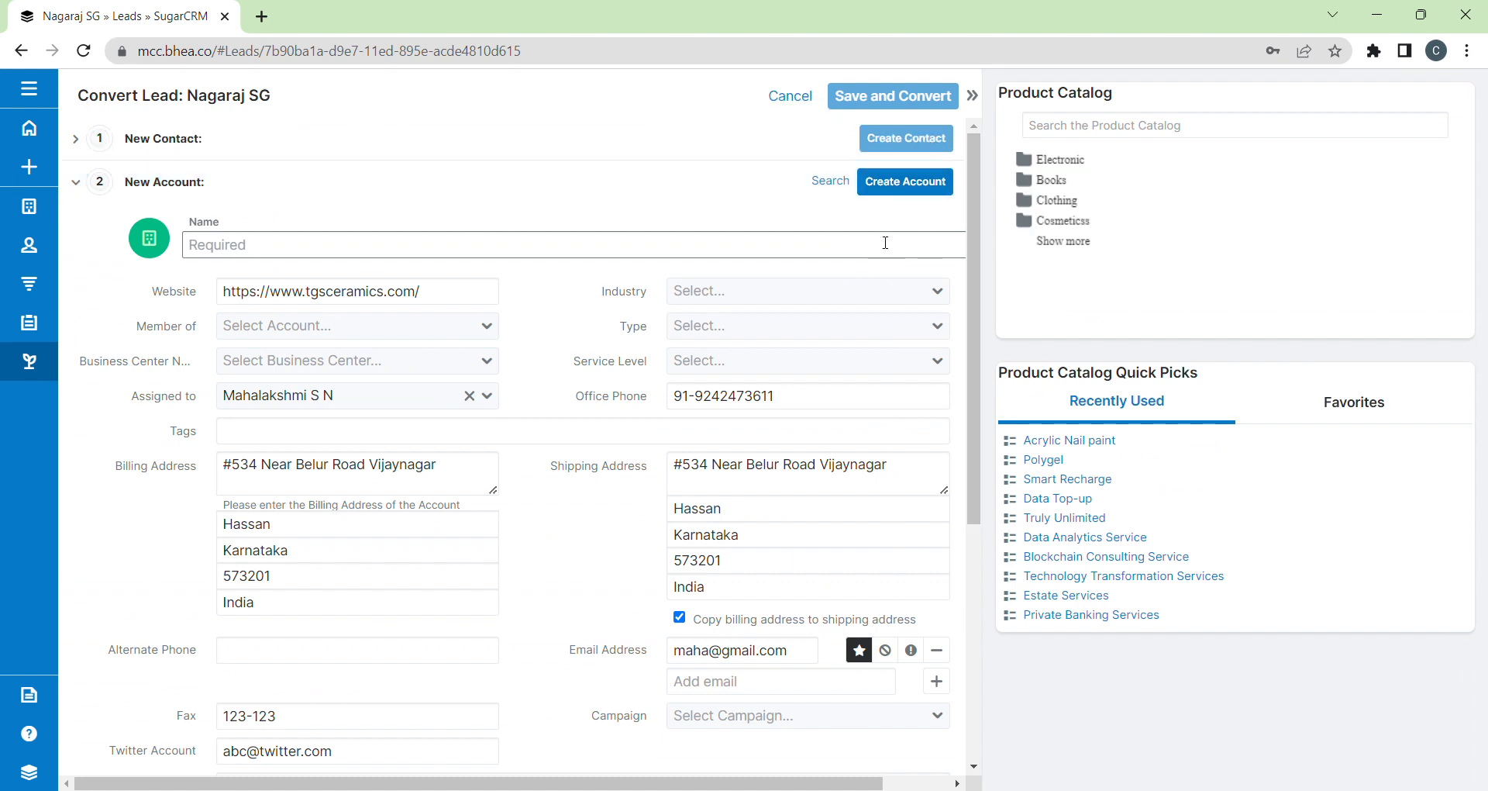
Step: Enter 'Microsoft' as the account name, choose Analyst, Tier 2 and Biotechnology, and create the account
drag(975, 256, 1009, 217)
click(530, 252)
text(Microsoft)
click(937, 328)
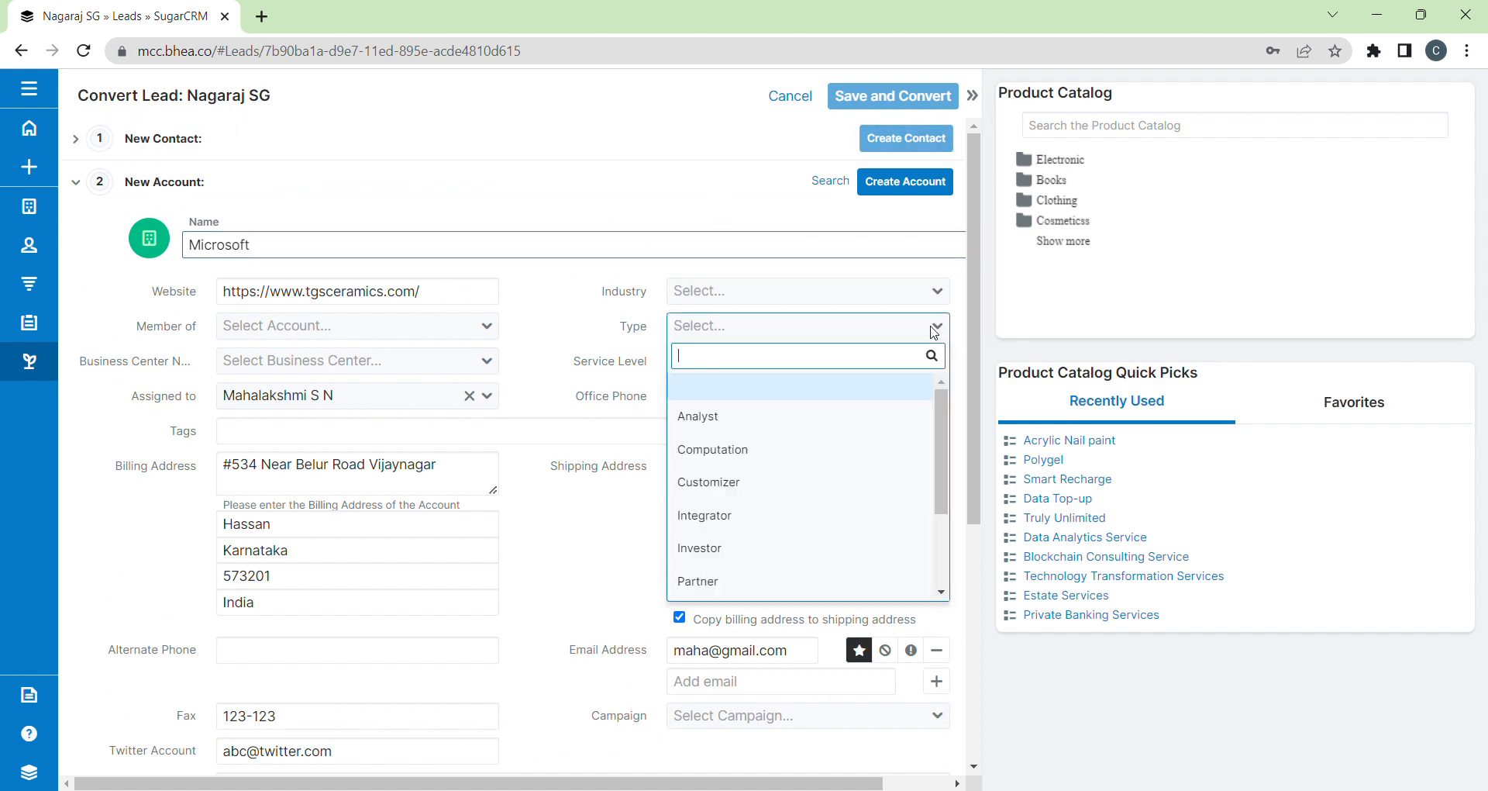
click(756, 426)
click(798, 361)
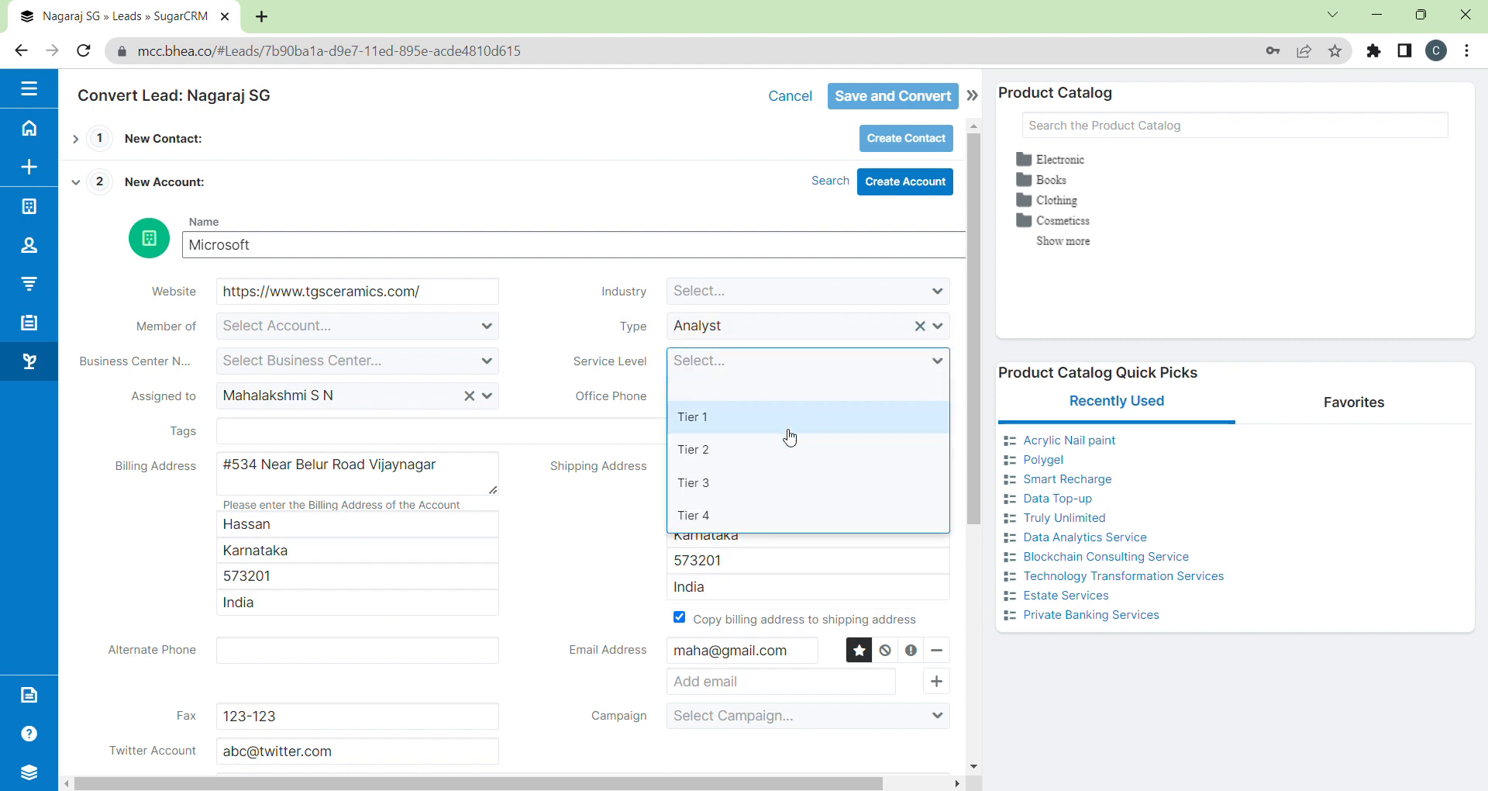
click(772, 452)
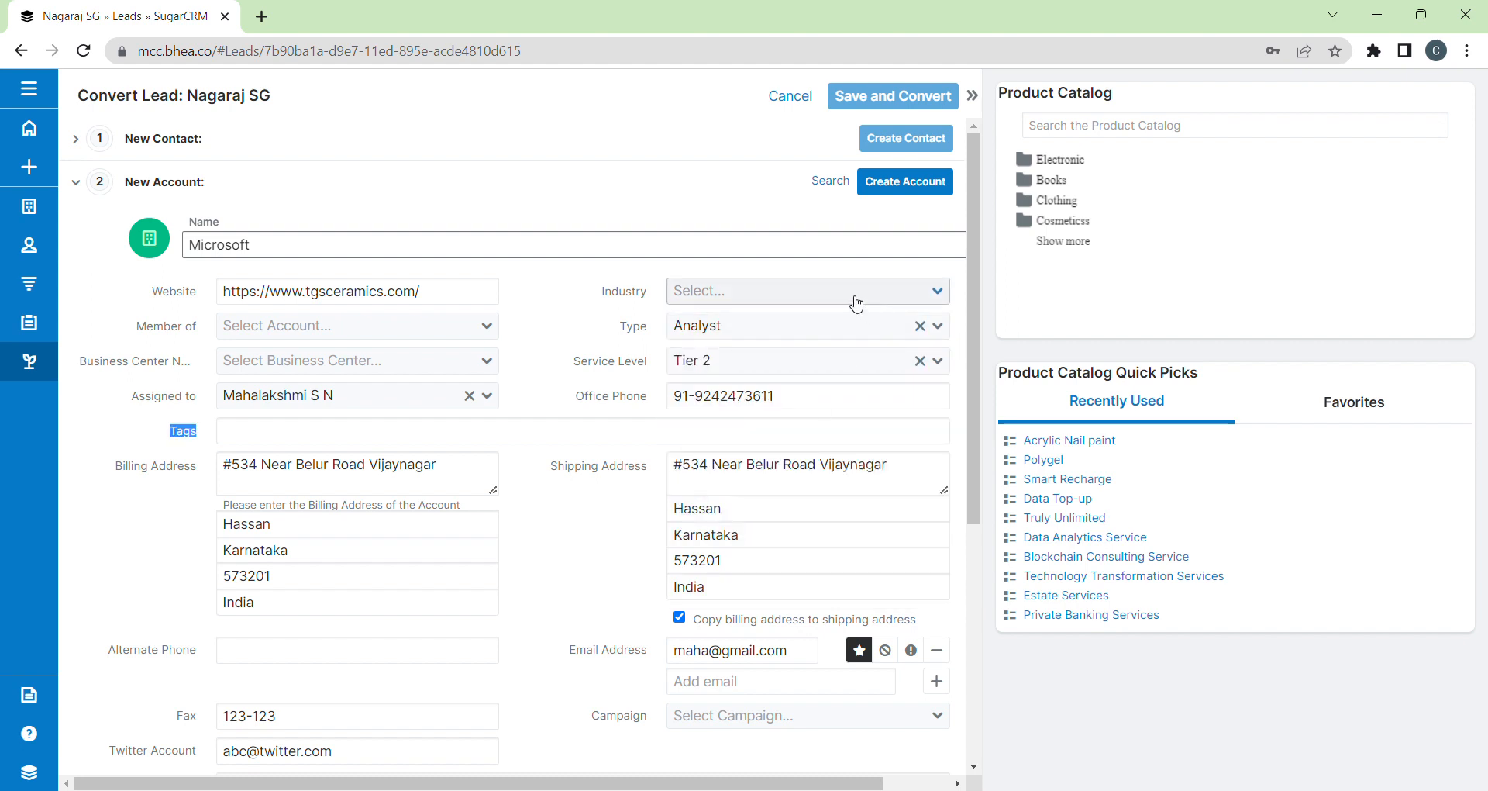
click(856, 303)
click(764, 446)
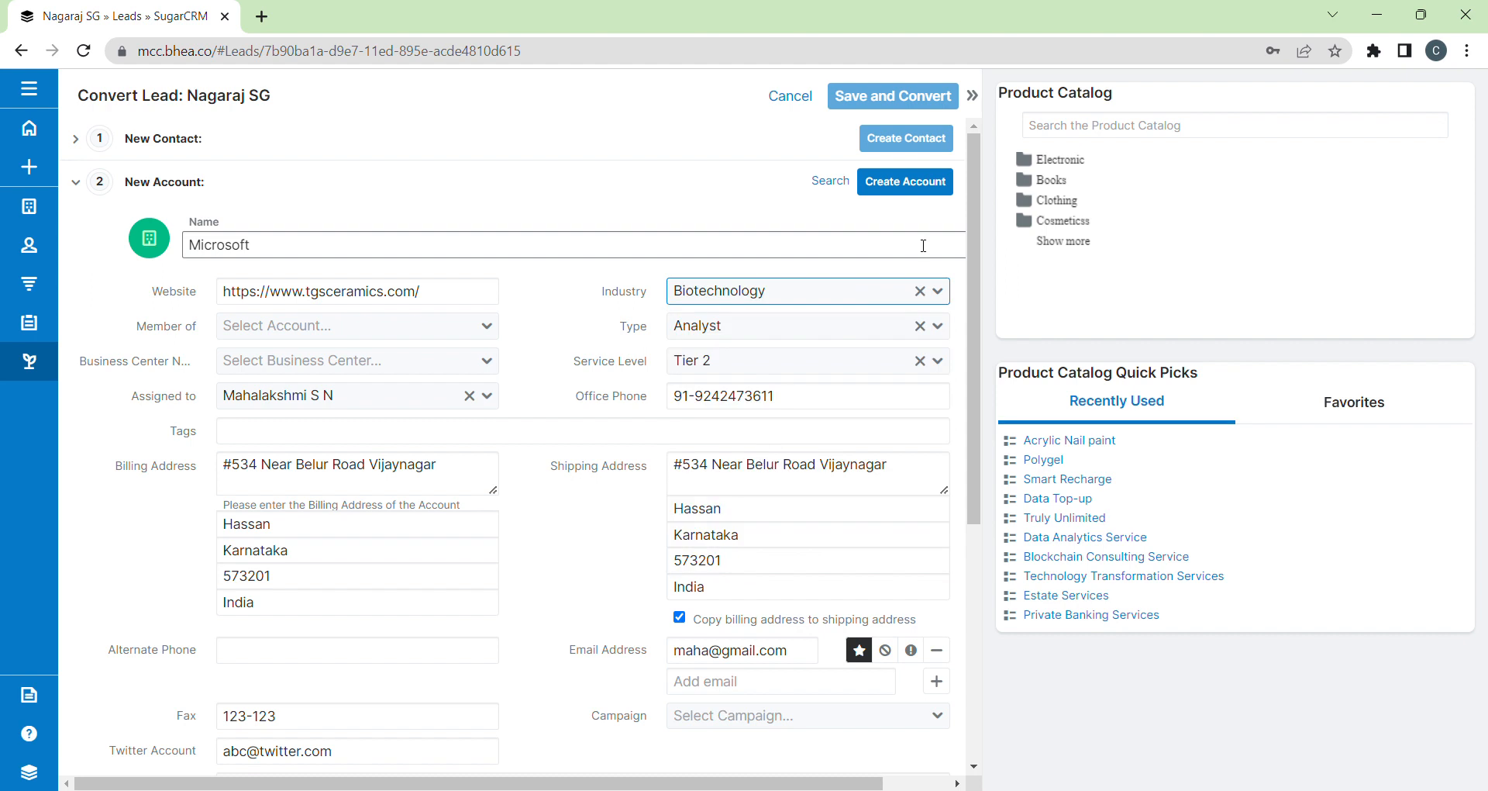
click(907, 186)
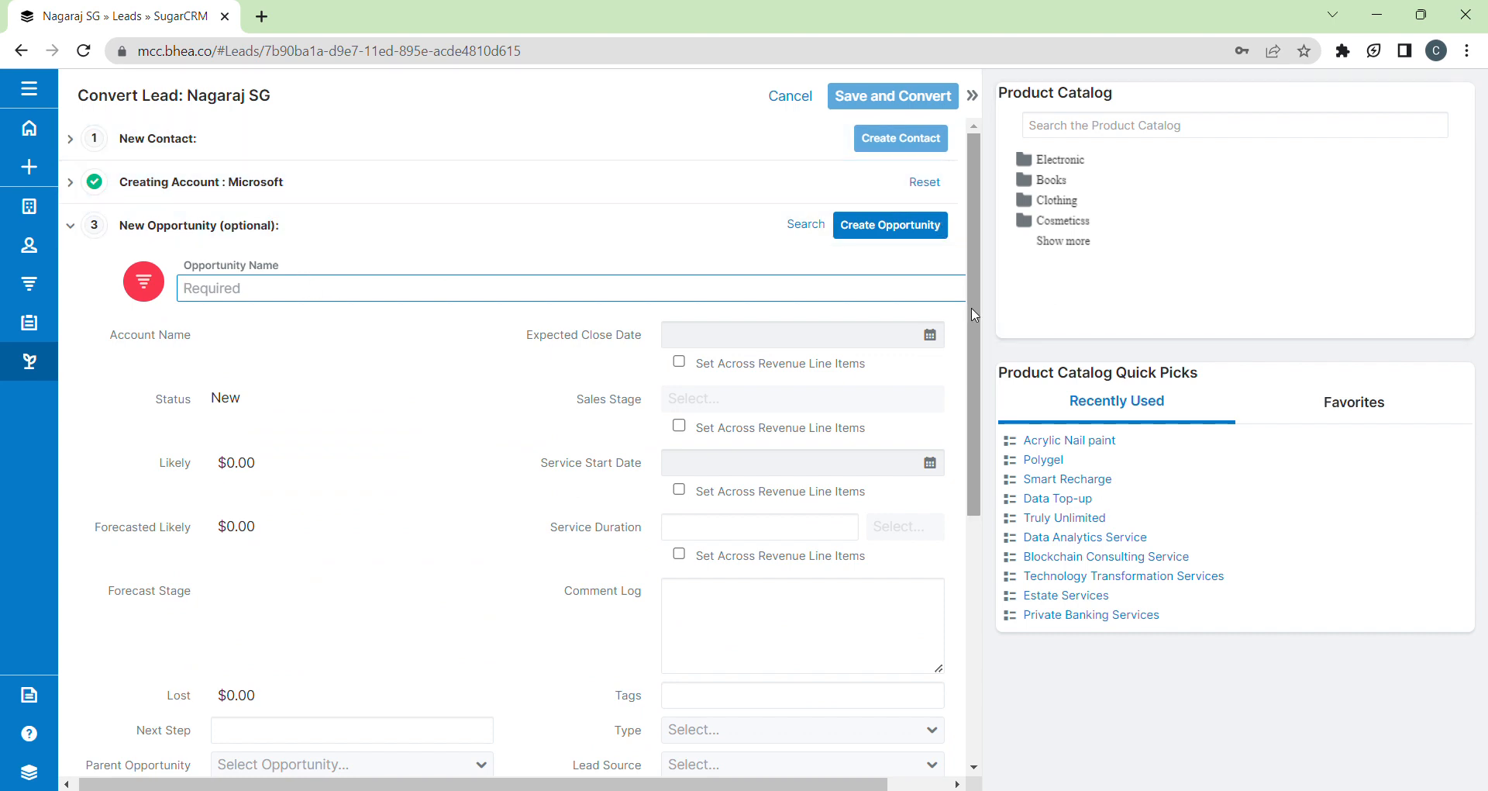
scroll(260, 738, down, 5)
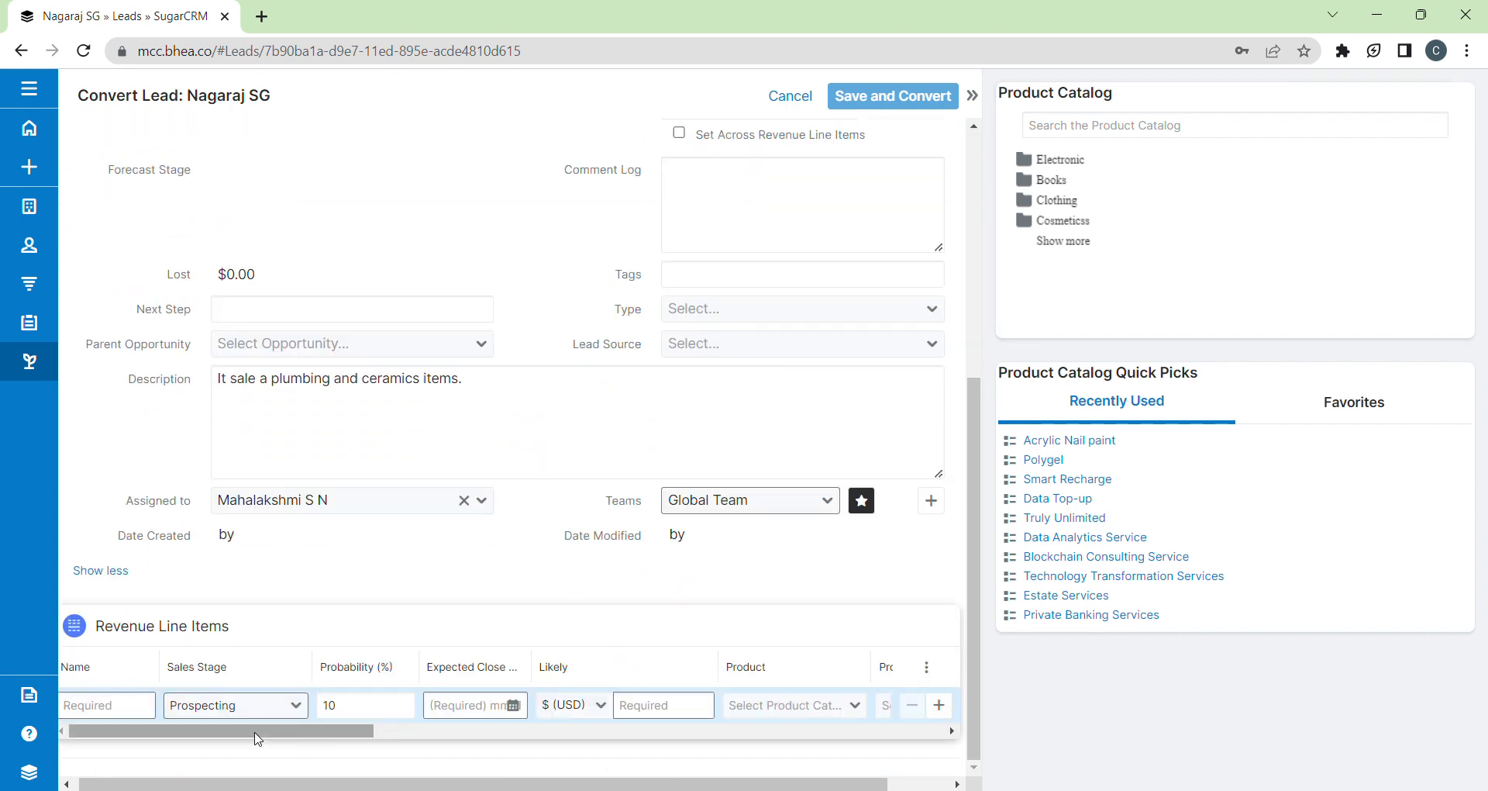
Step: From Books > Children's Books, add Brain Games For Clever Kids (167.00) and Grandma's Bag of Stories (160.00)
click(1037, 183)
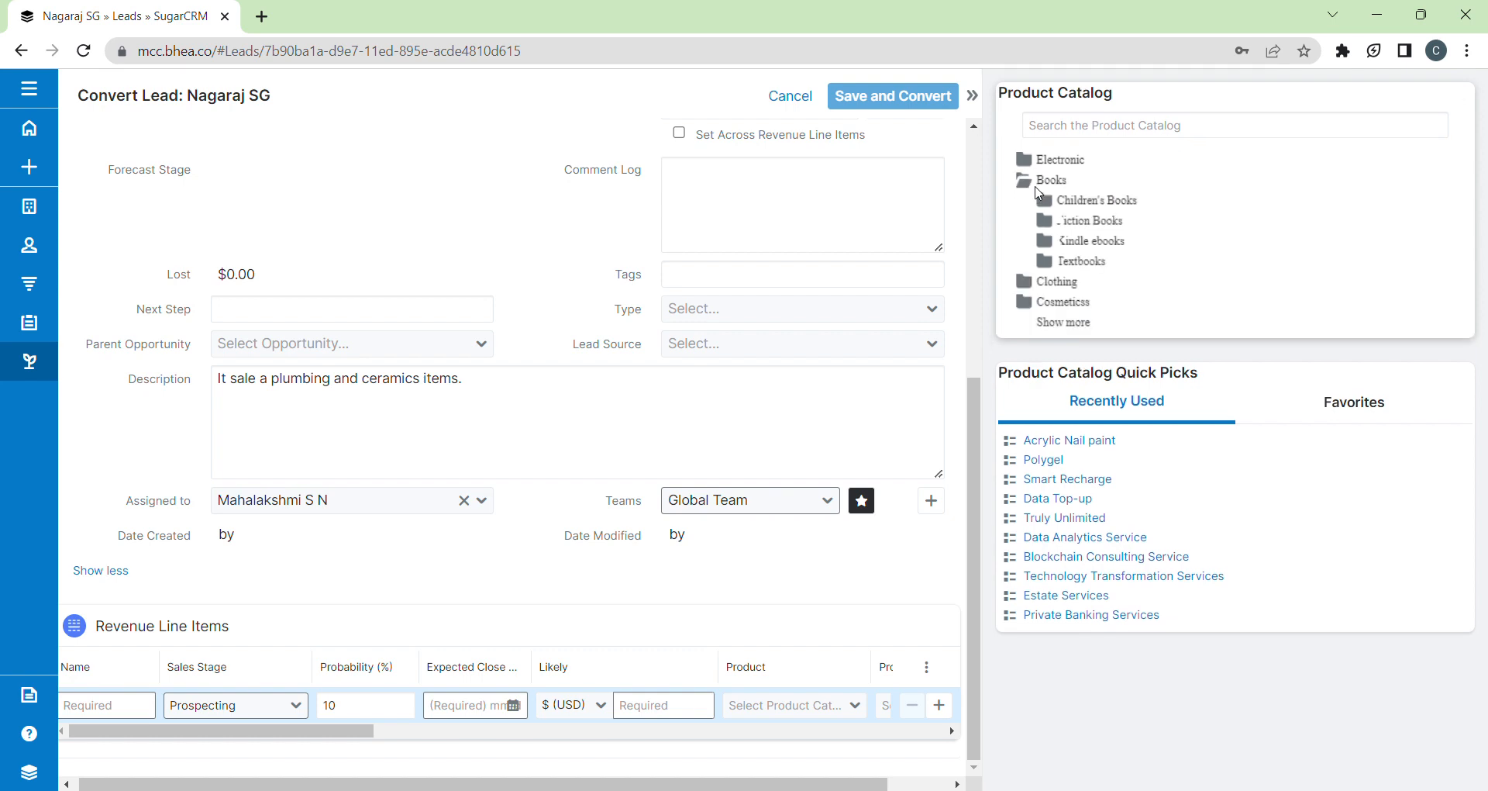
click(1073, 207)
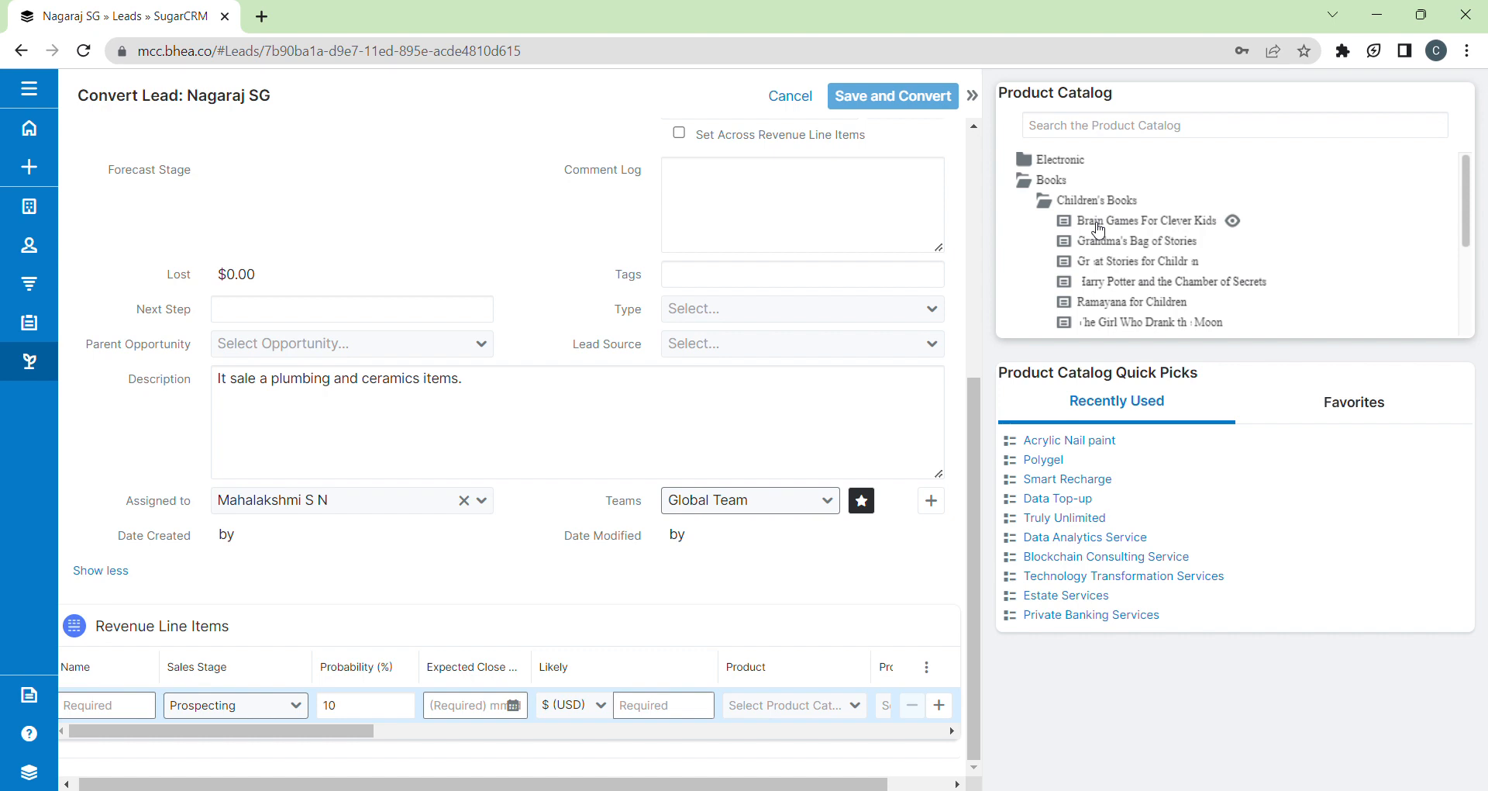
click(1098, 226)
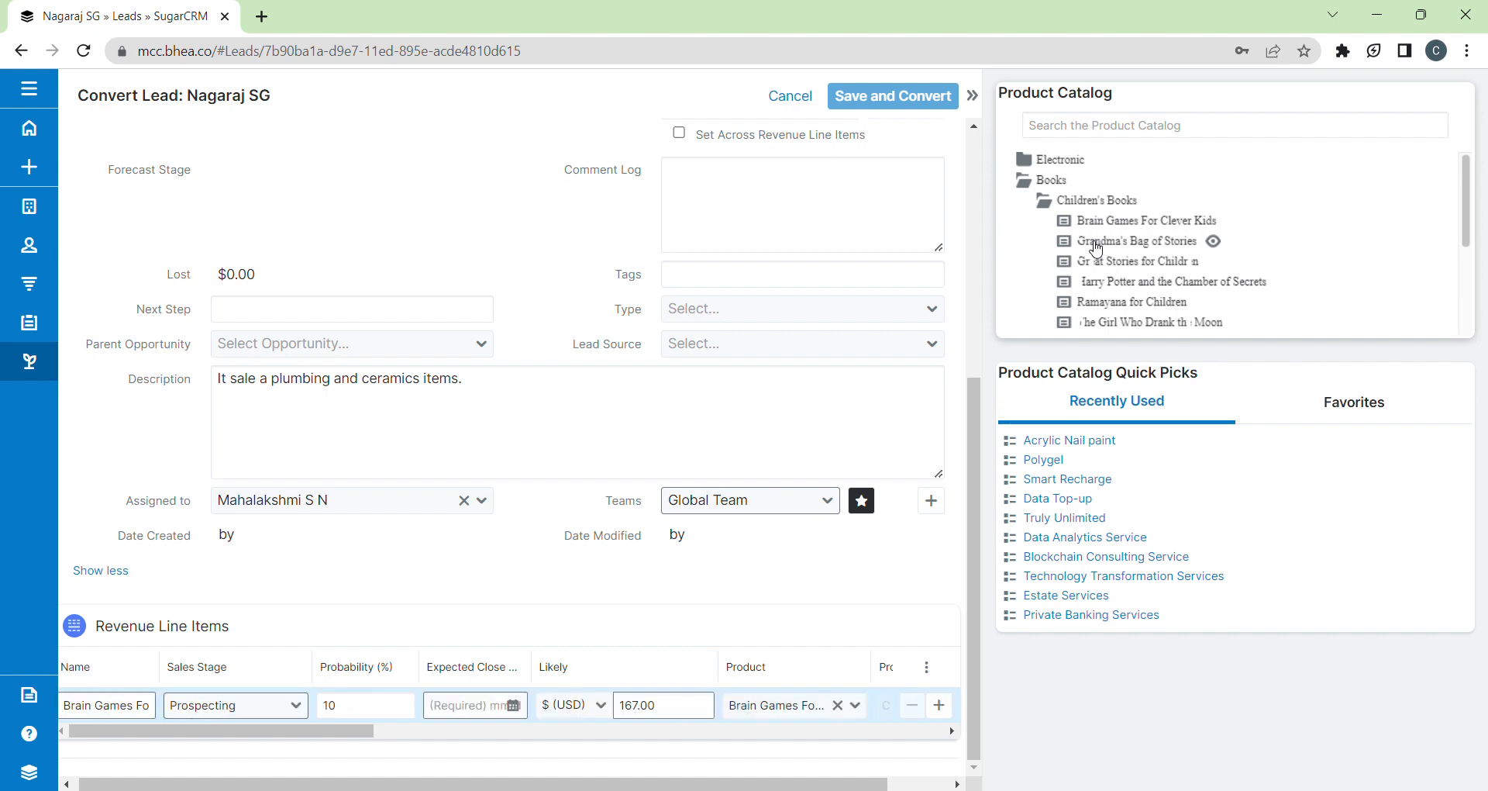
click(1096, 247)
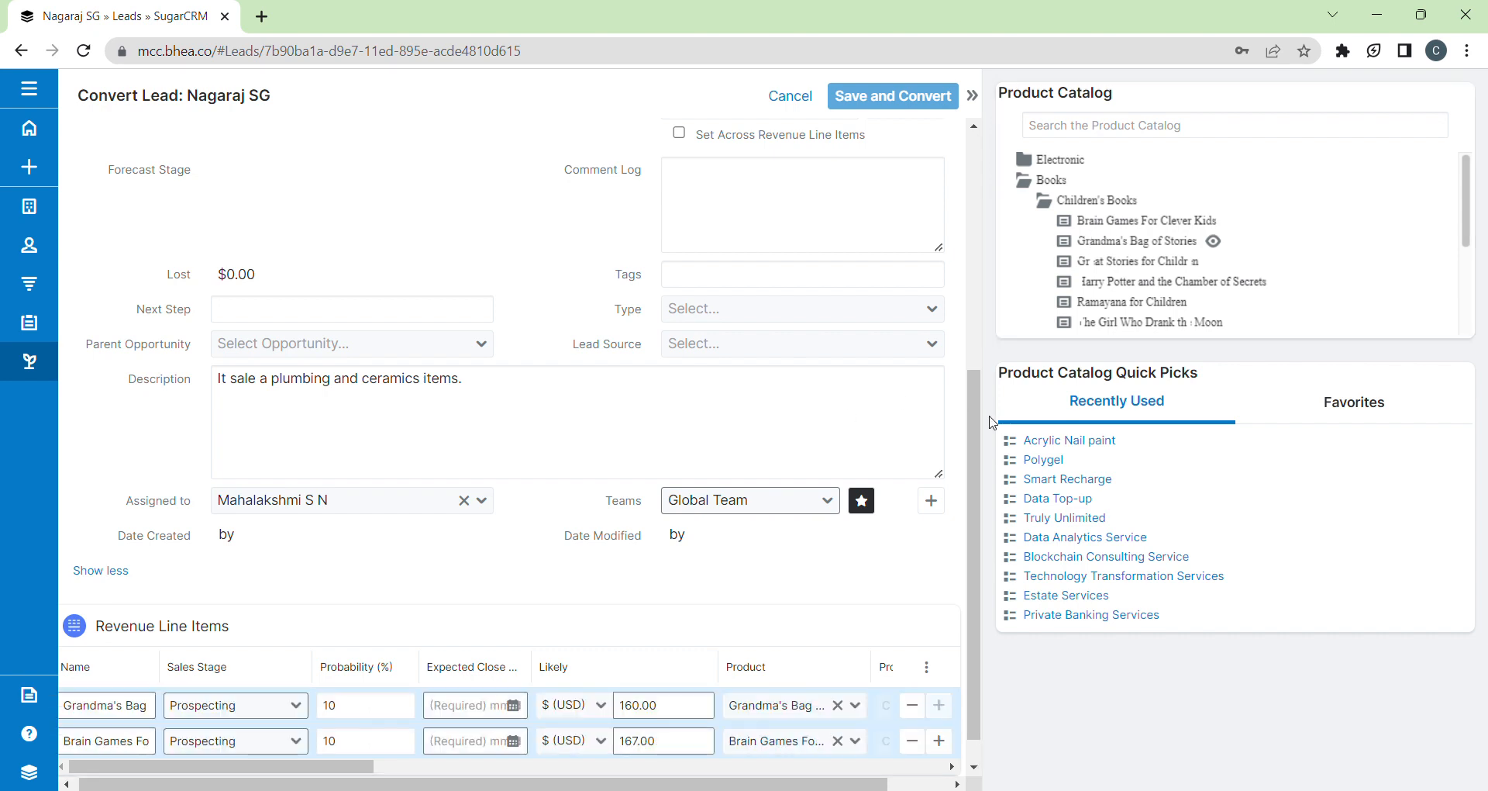
scroll(969, 574, down, 1)
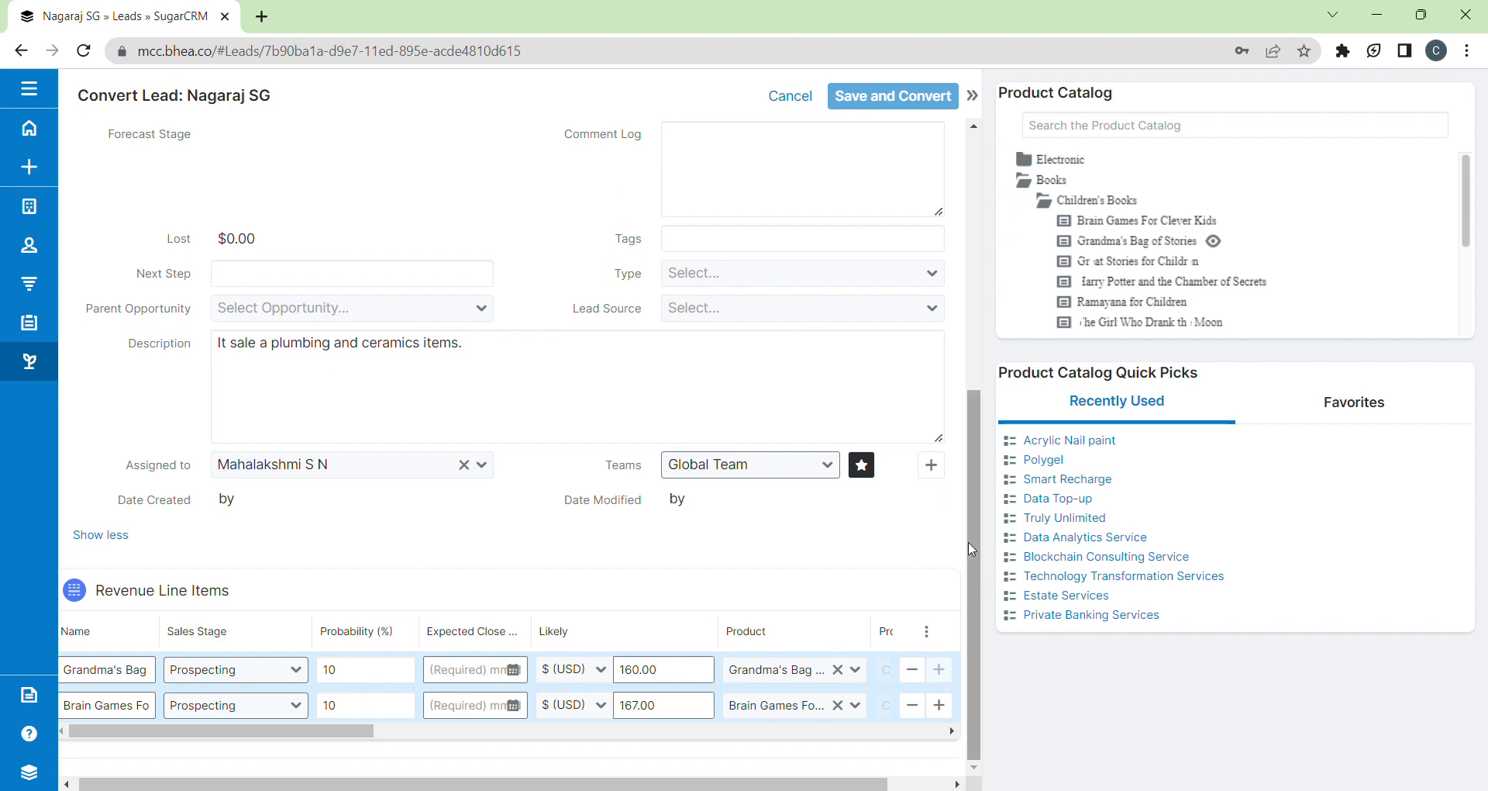
drag(969, 549, 969, 278)
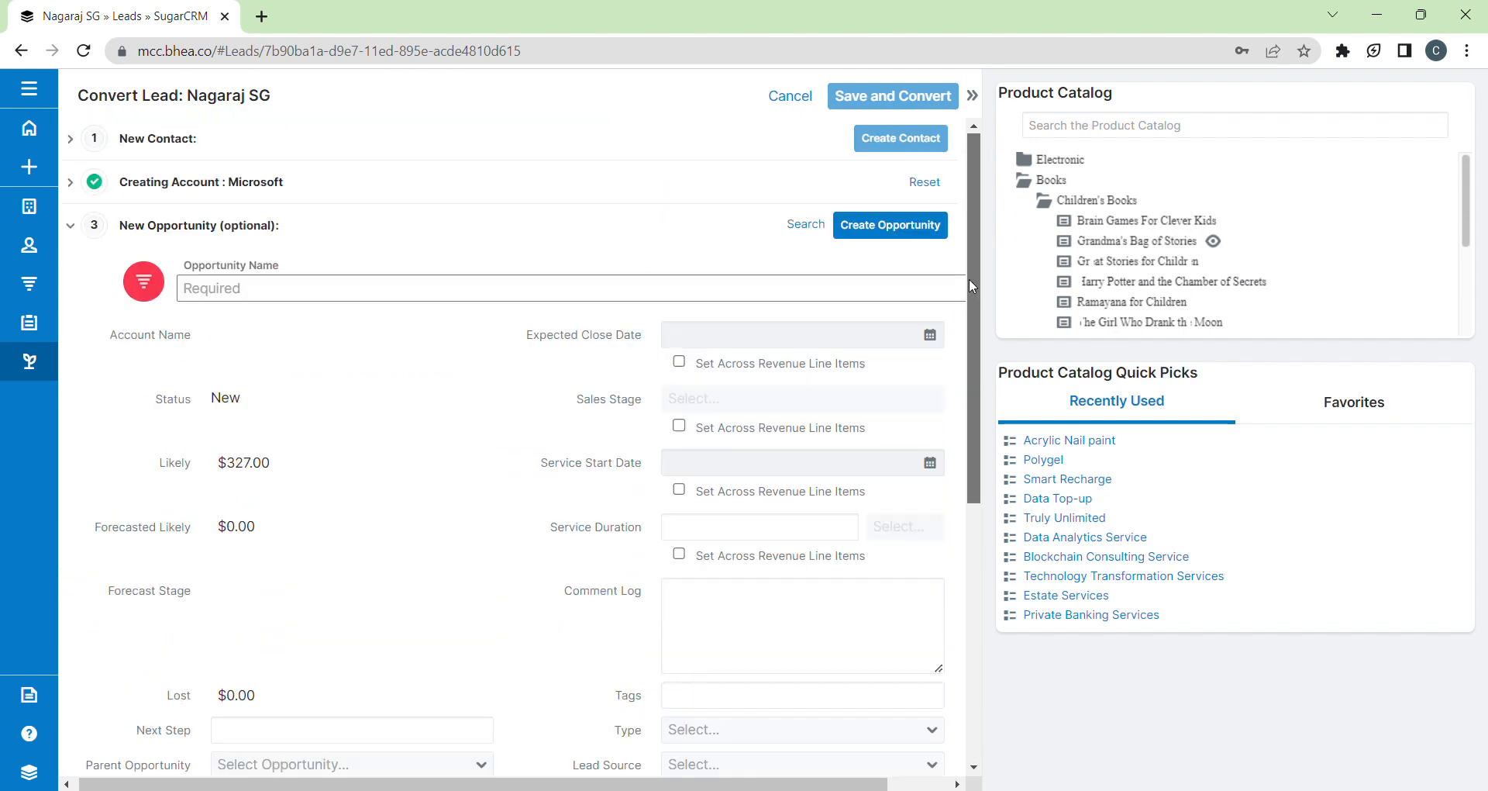
Step: Set the expected close date to 07/07/2023 across all revenue line items
click(679, 361)
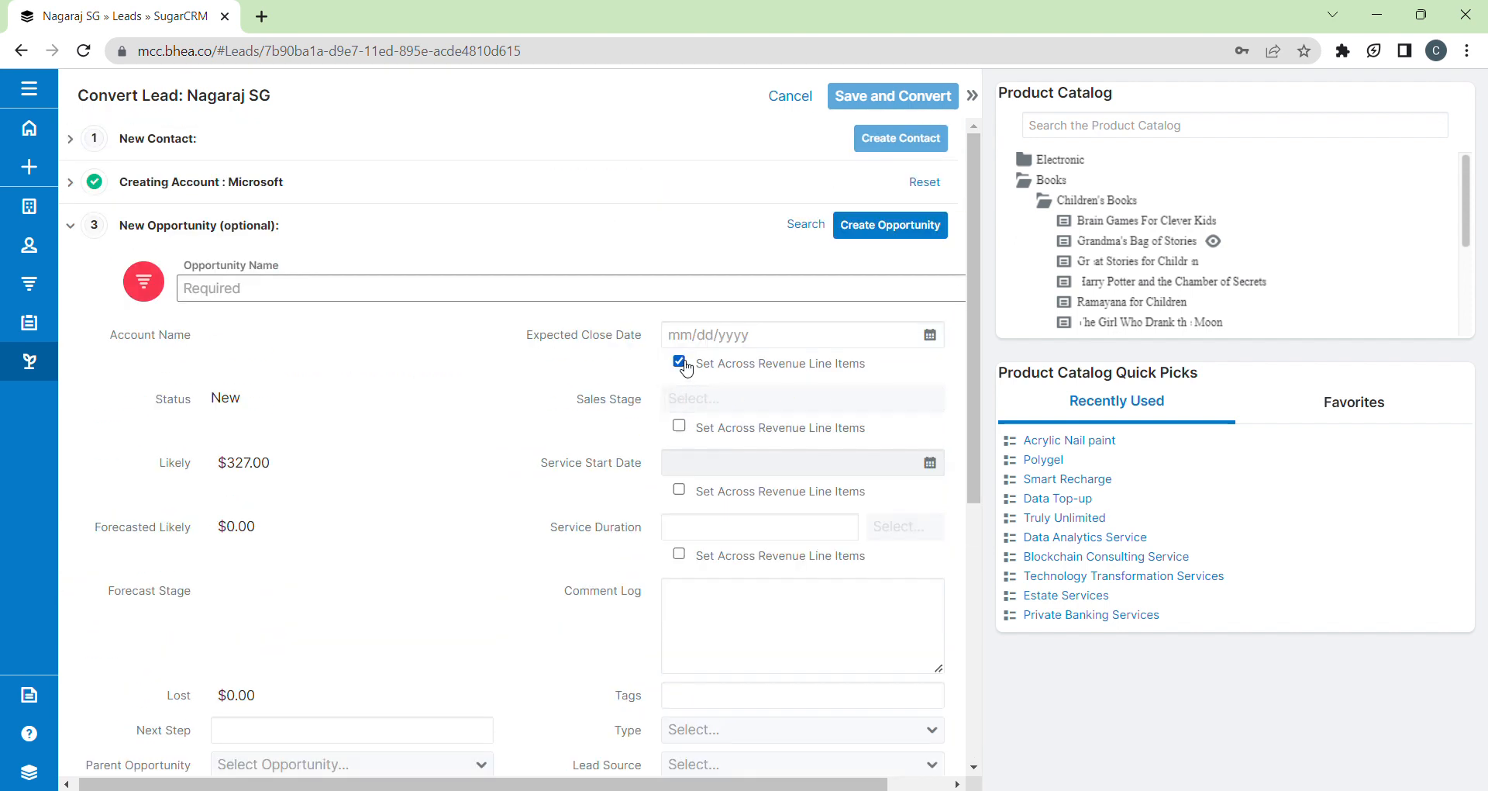
click(931, 336)
click(829, 448)
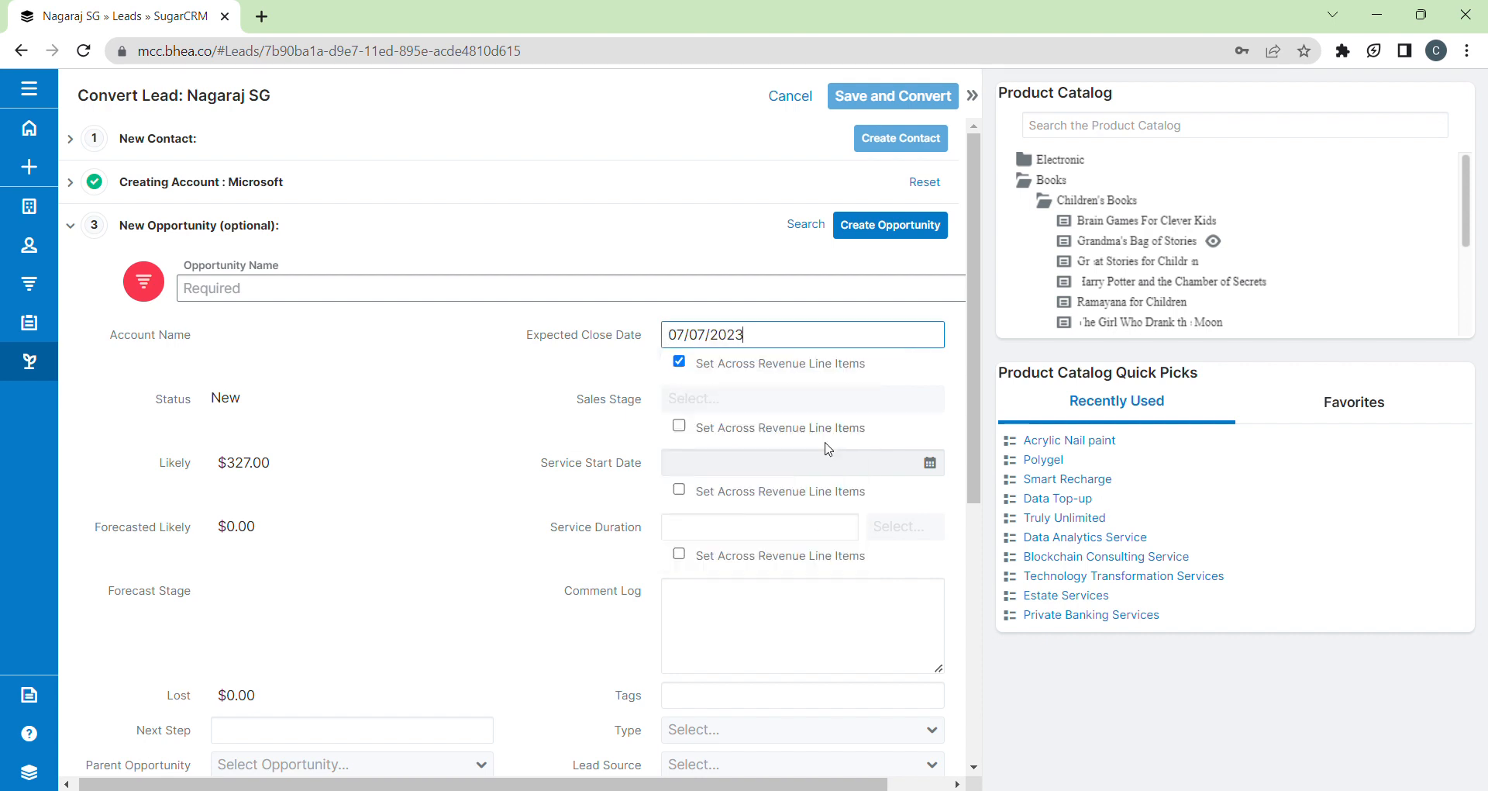
drag(973, 389, 973, 647)
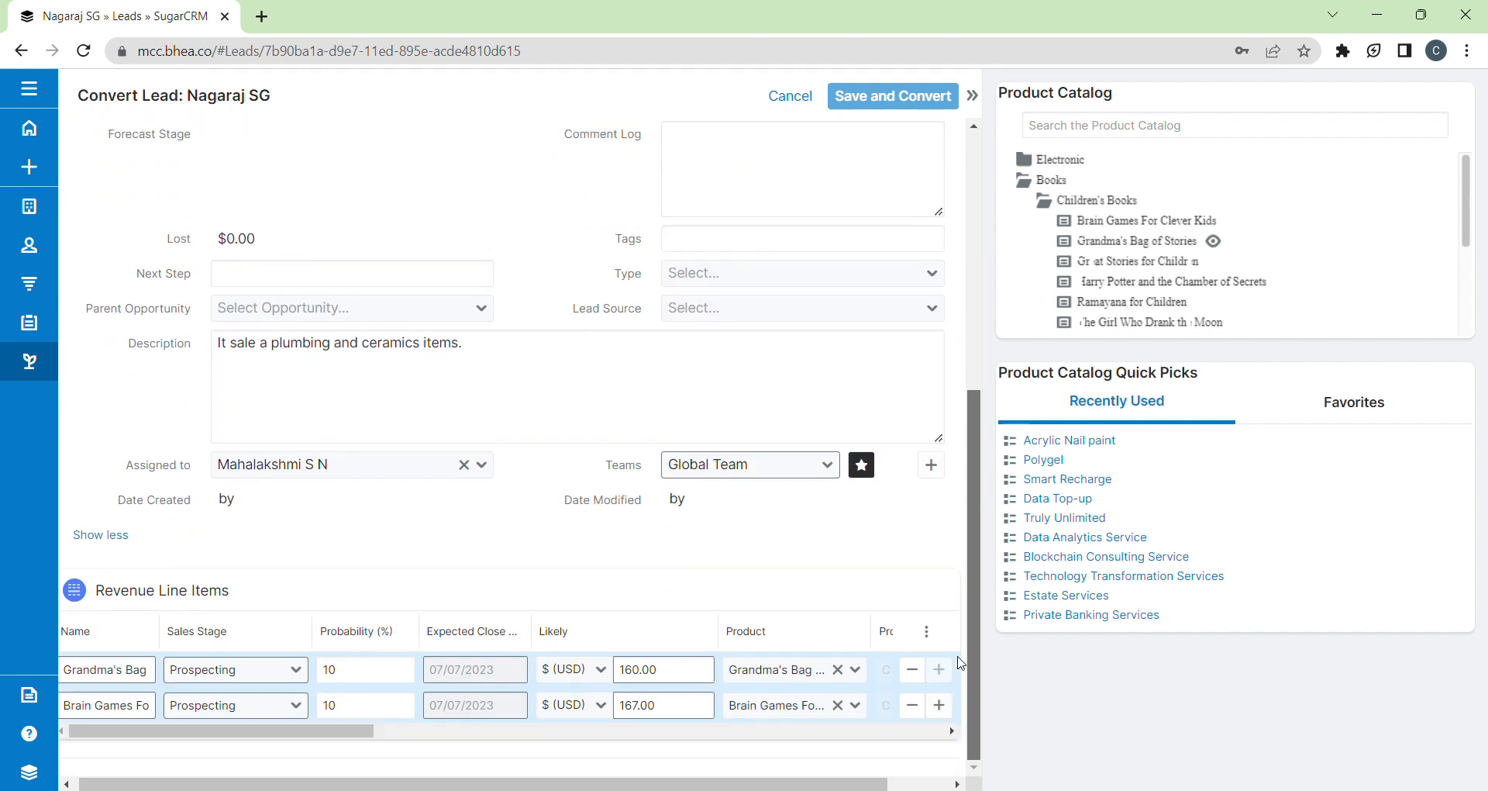
drag(347, 731, 295, 735)
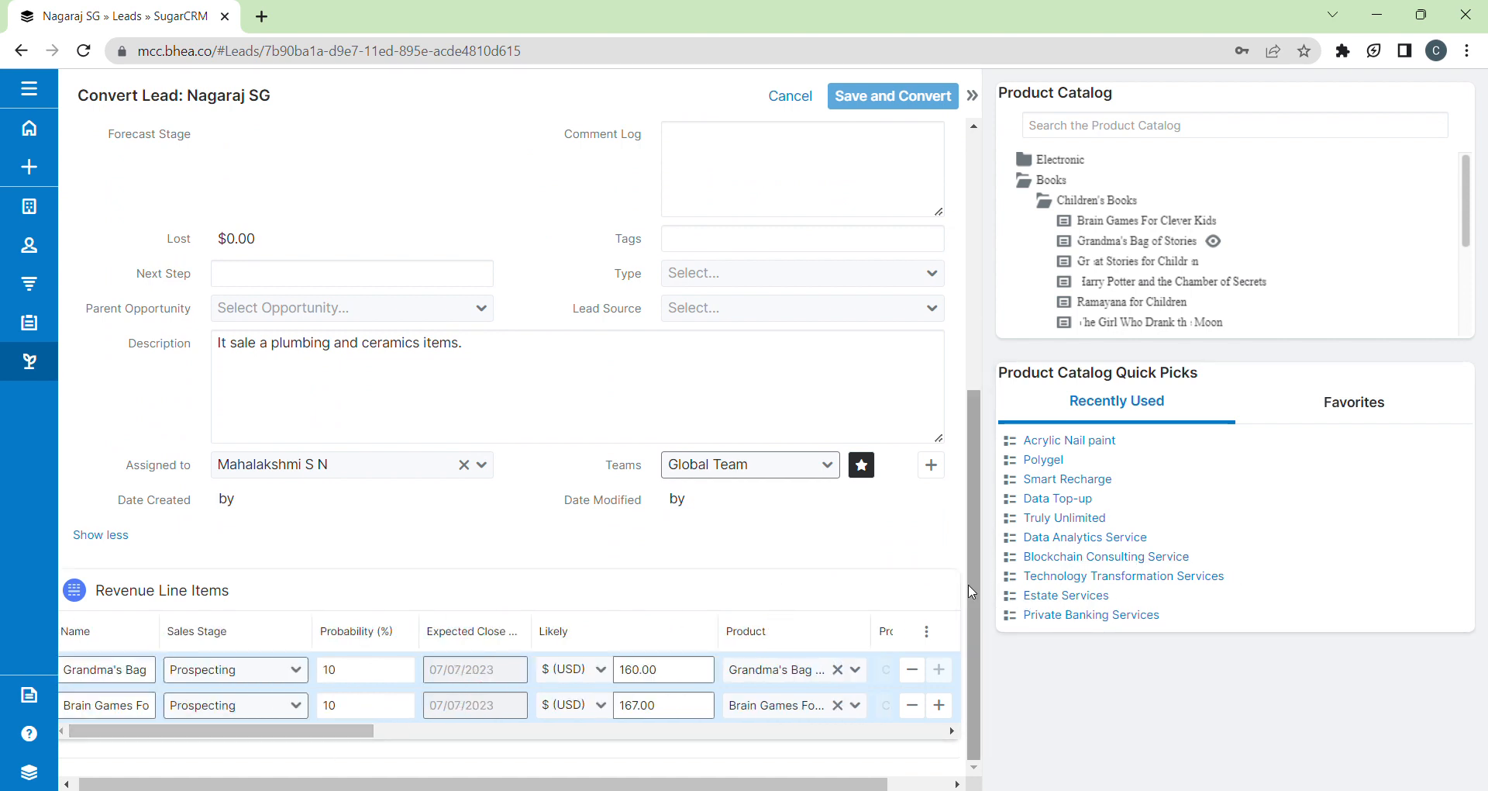
drag(969, 584, 969, 327)
Step: Set the sales stage to Prospecting across all revenue line items
click(679, 425)
click(901, 409)
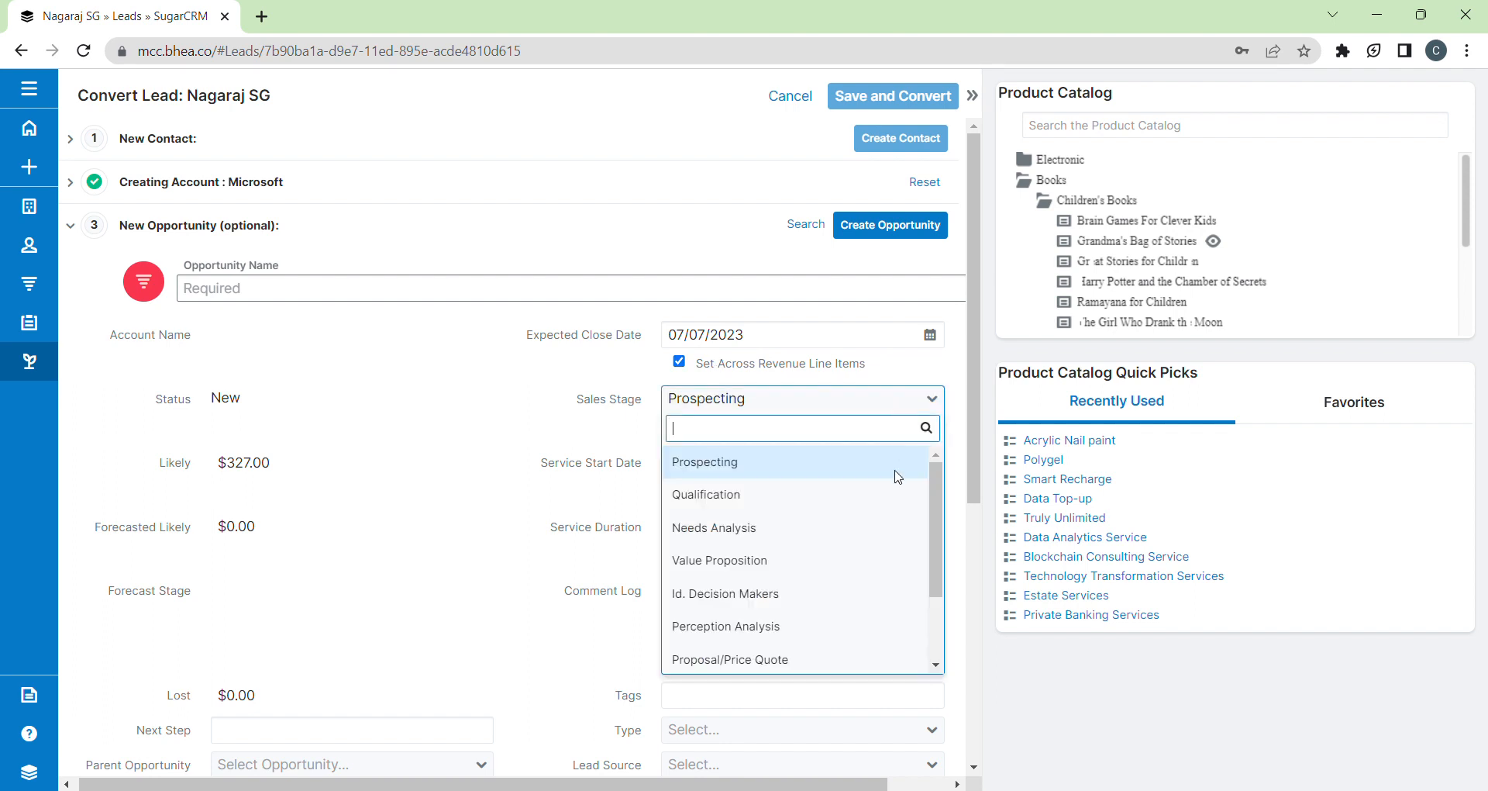
click(834, 467)
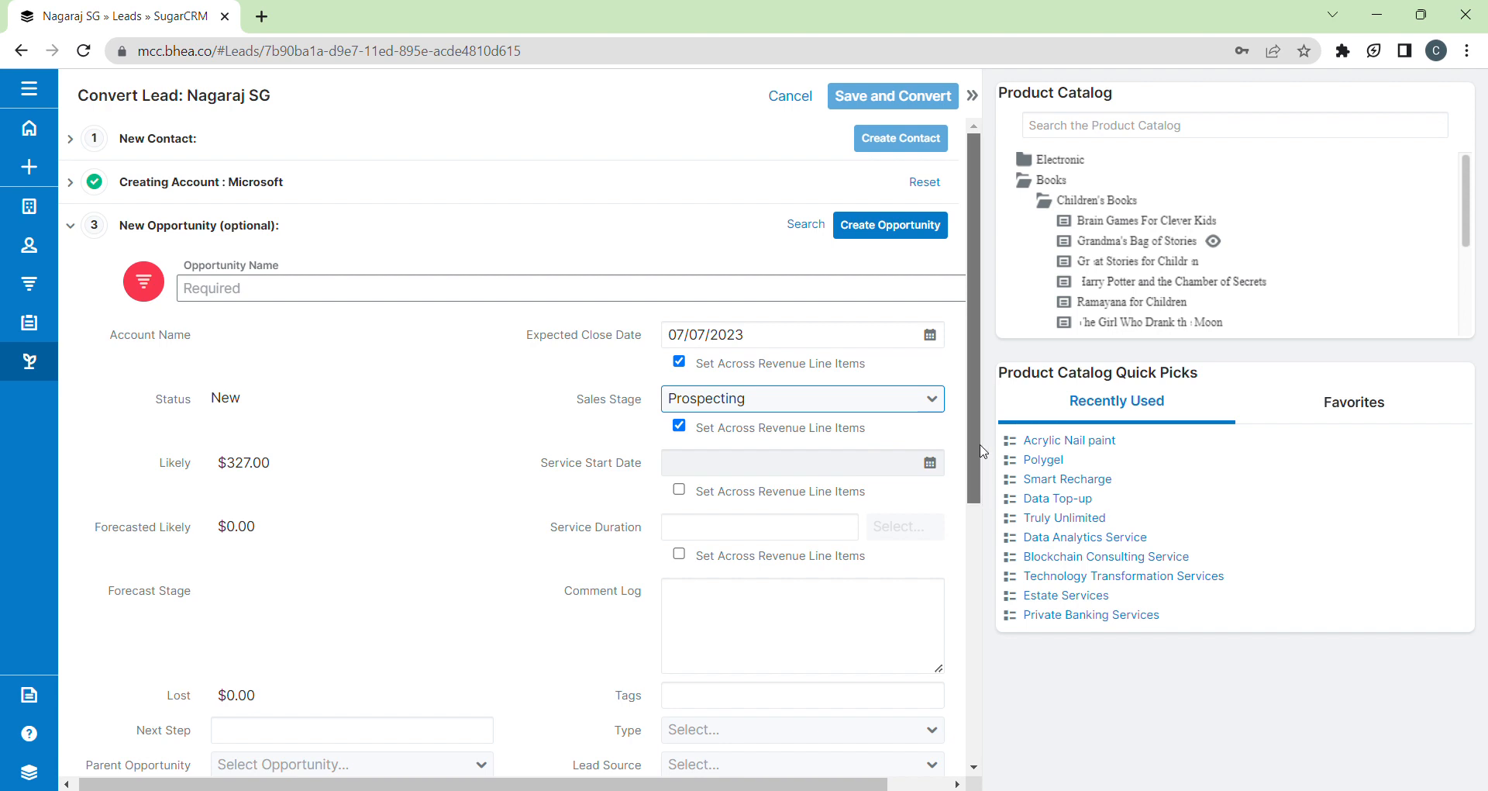
scroll(411, 685, down, 6)
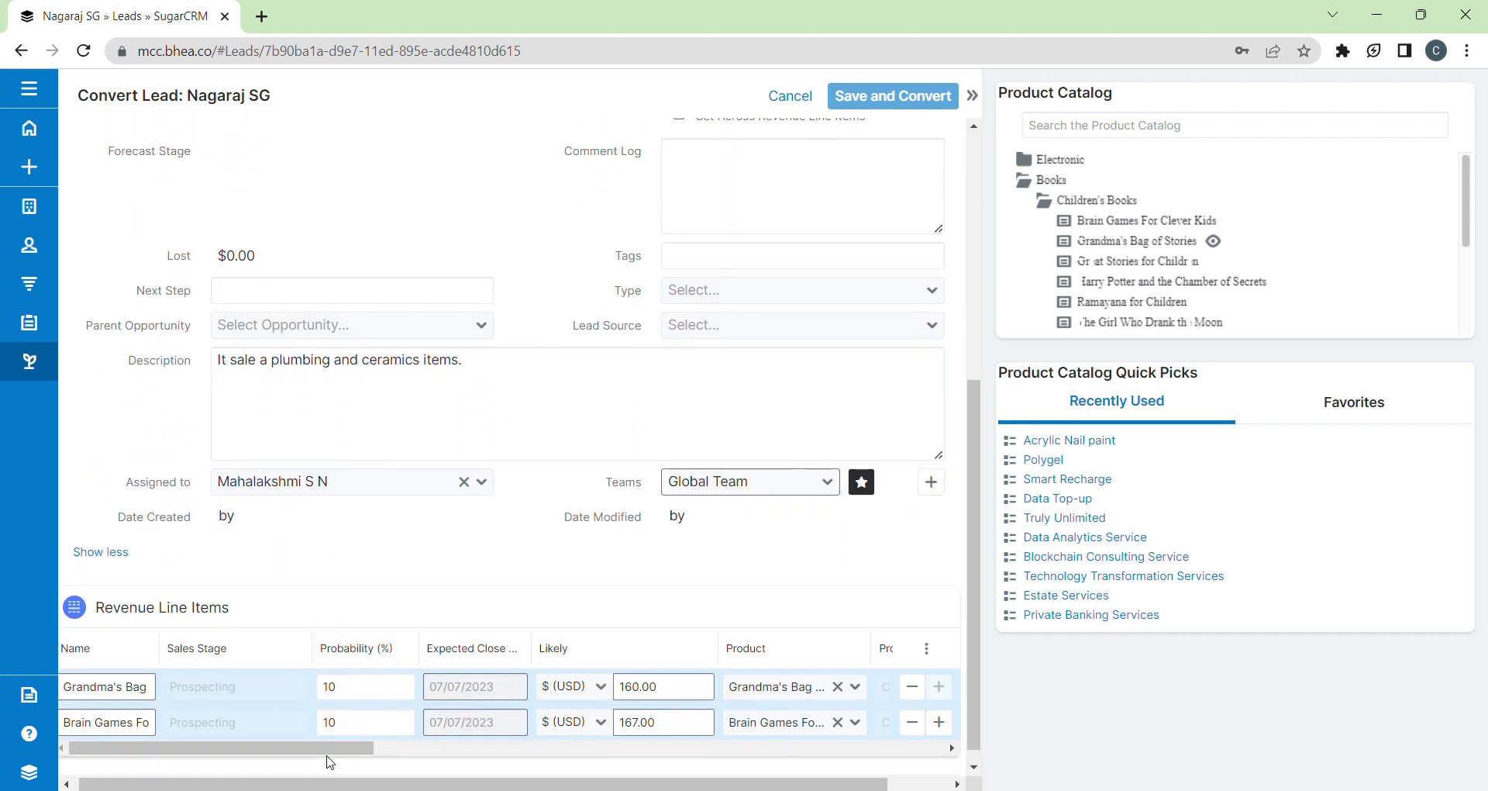
drag(347, 748, 672, 787)
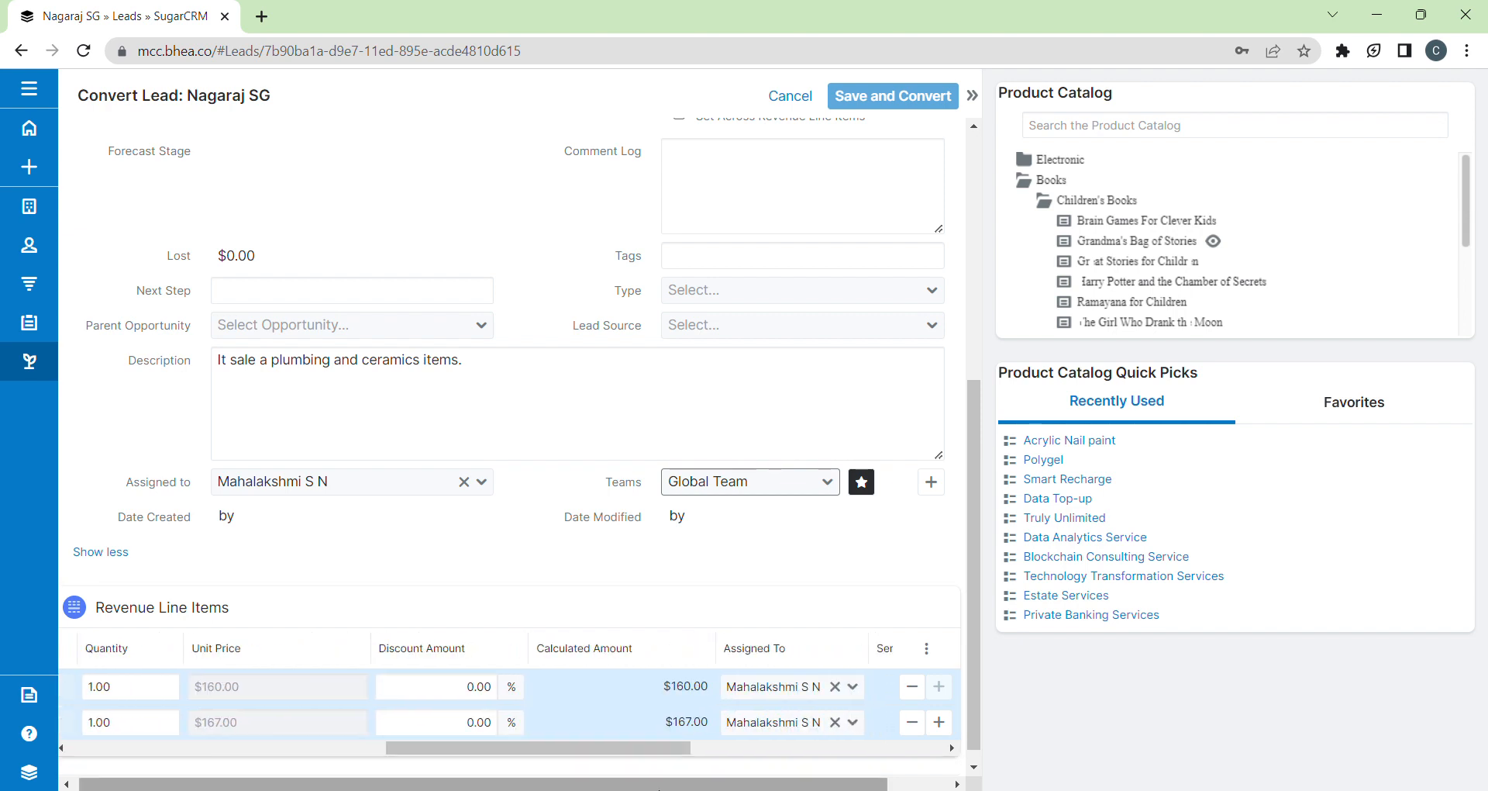
Step: Raise the two books' quantities so their line totals become $320.00 and $501.00
click(101, 695)
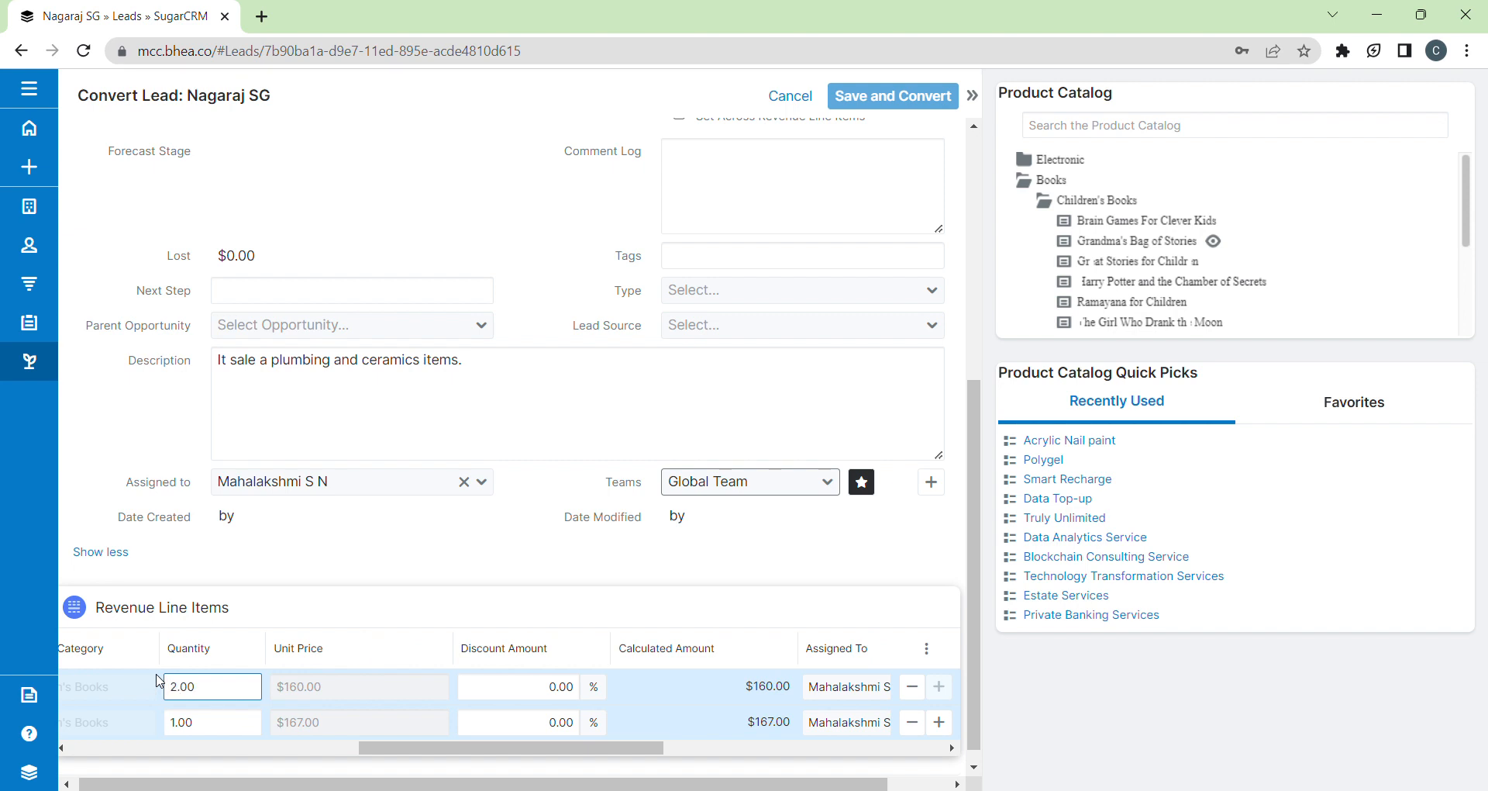
click(182, 727)
key(BackSpace)
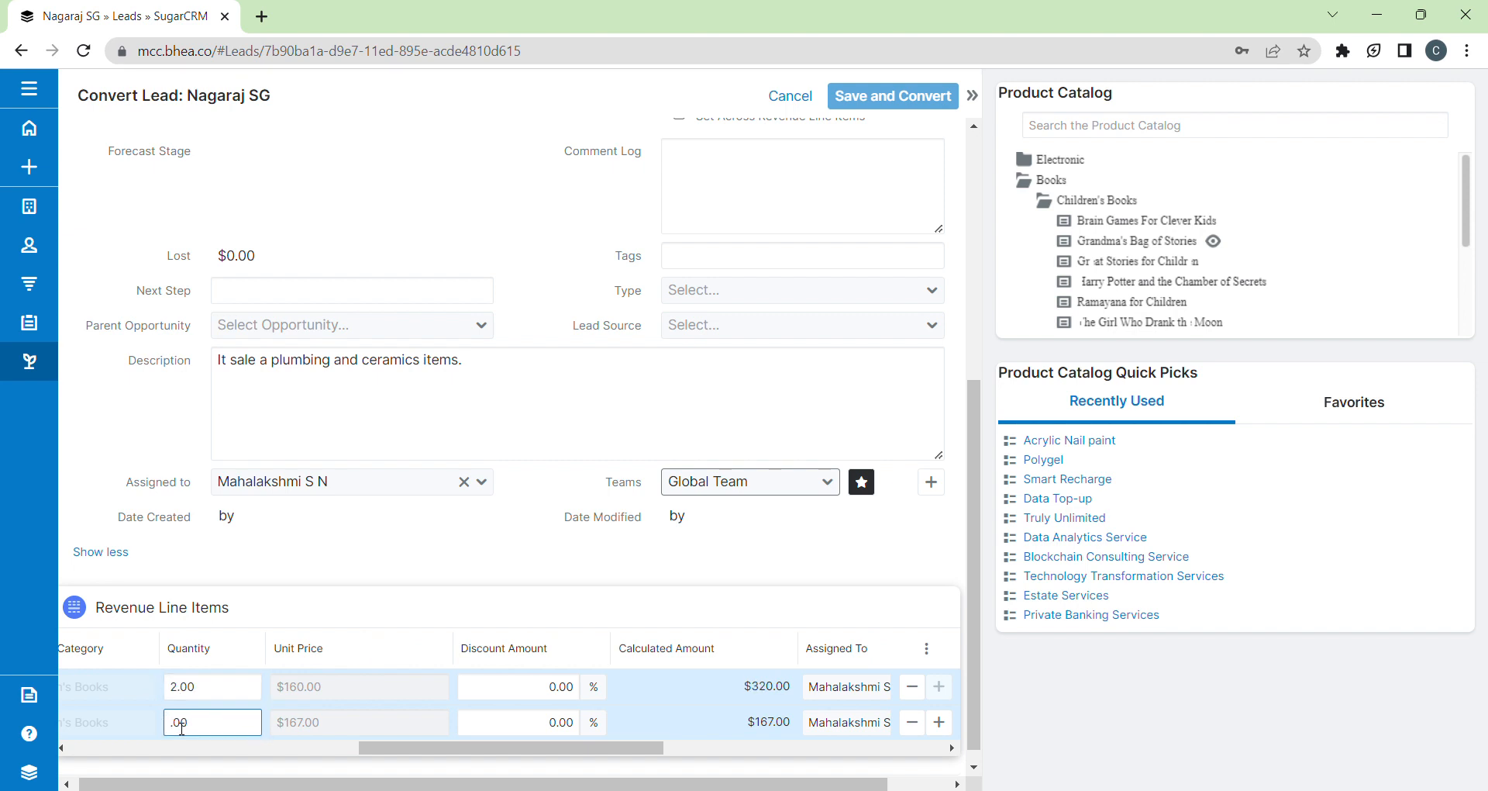
click(491, 751)
drag(512, 748, 687, 748)
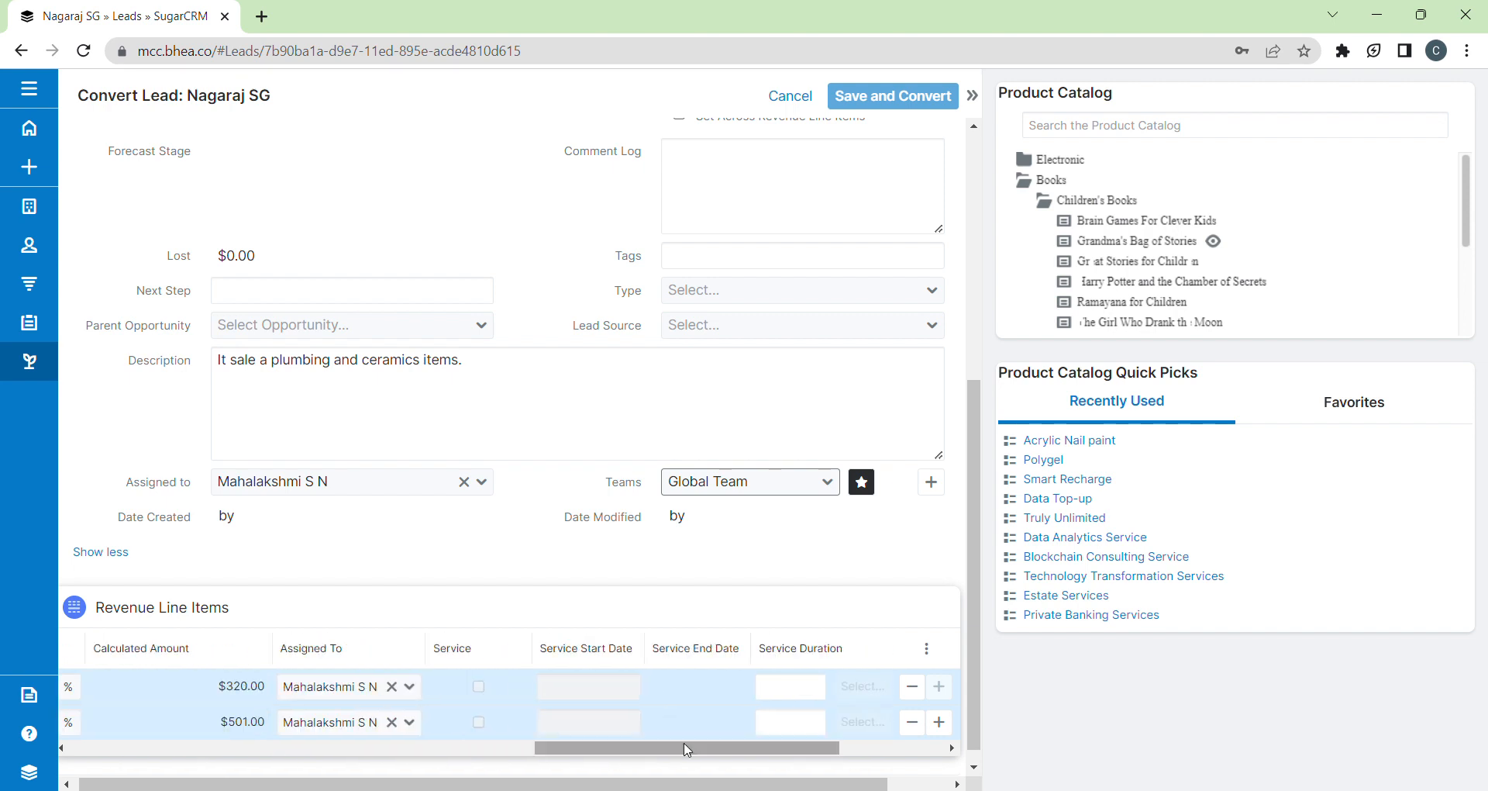
drag(976, 665, 979, 390)
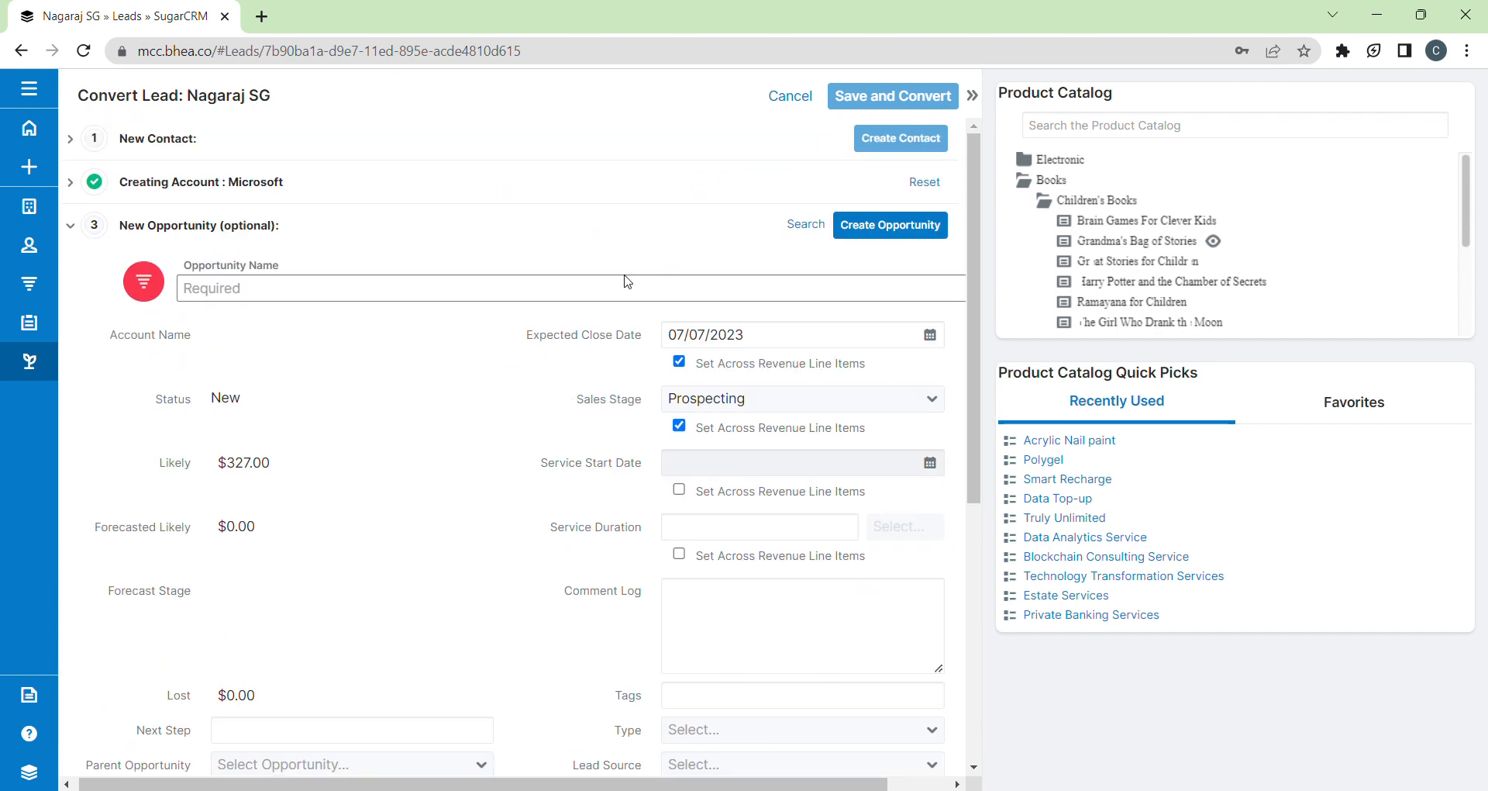
Step: Name the opportunity 'Books for Microsoft' and create it
click(623, 300)
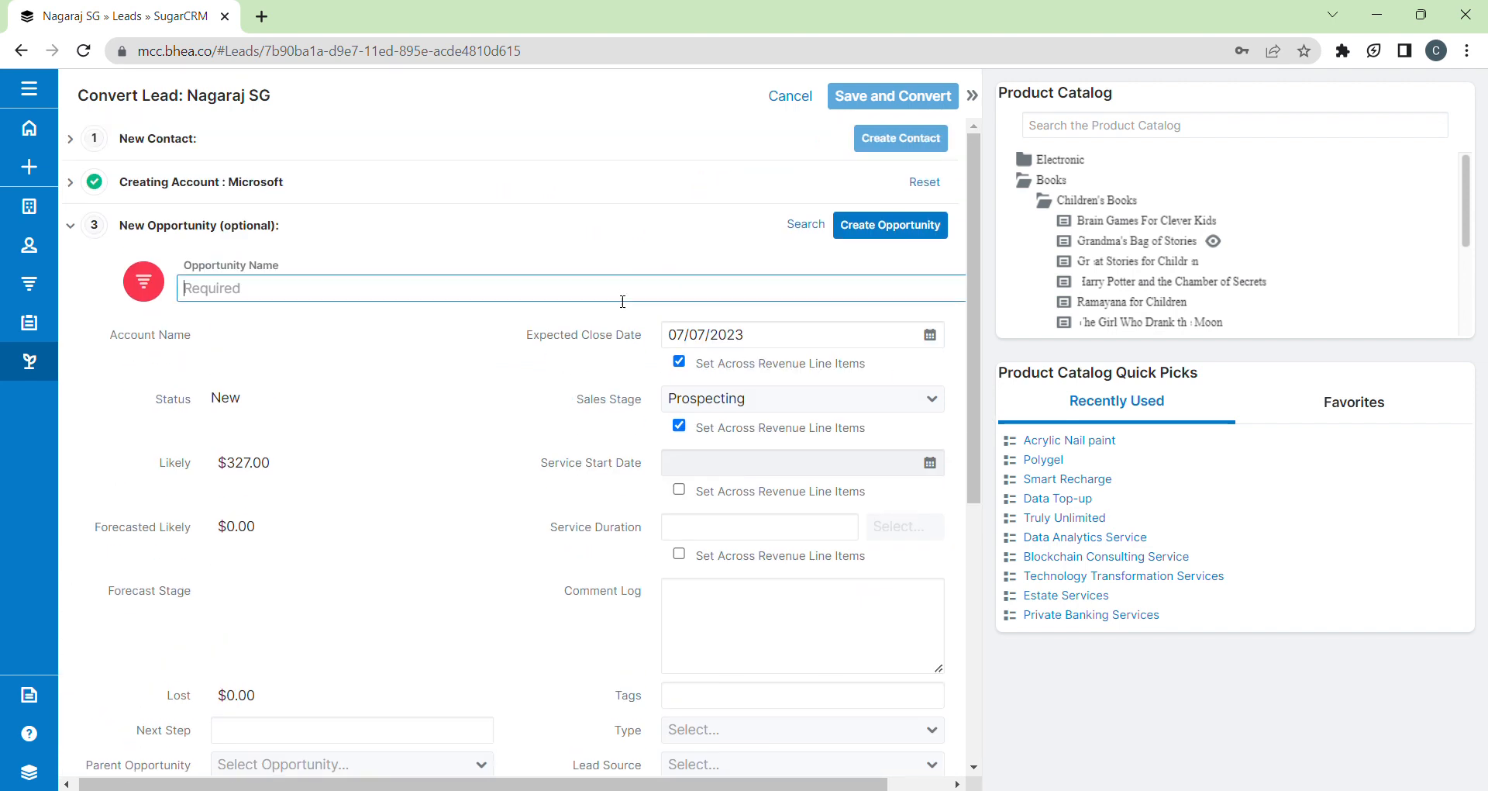
text(Books for Micr)
text(osoft)
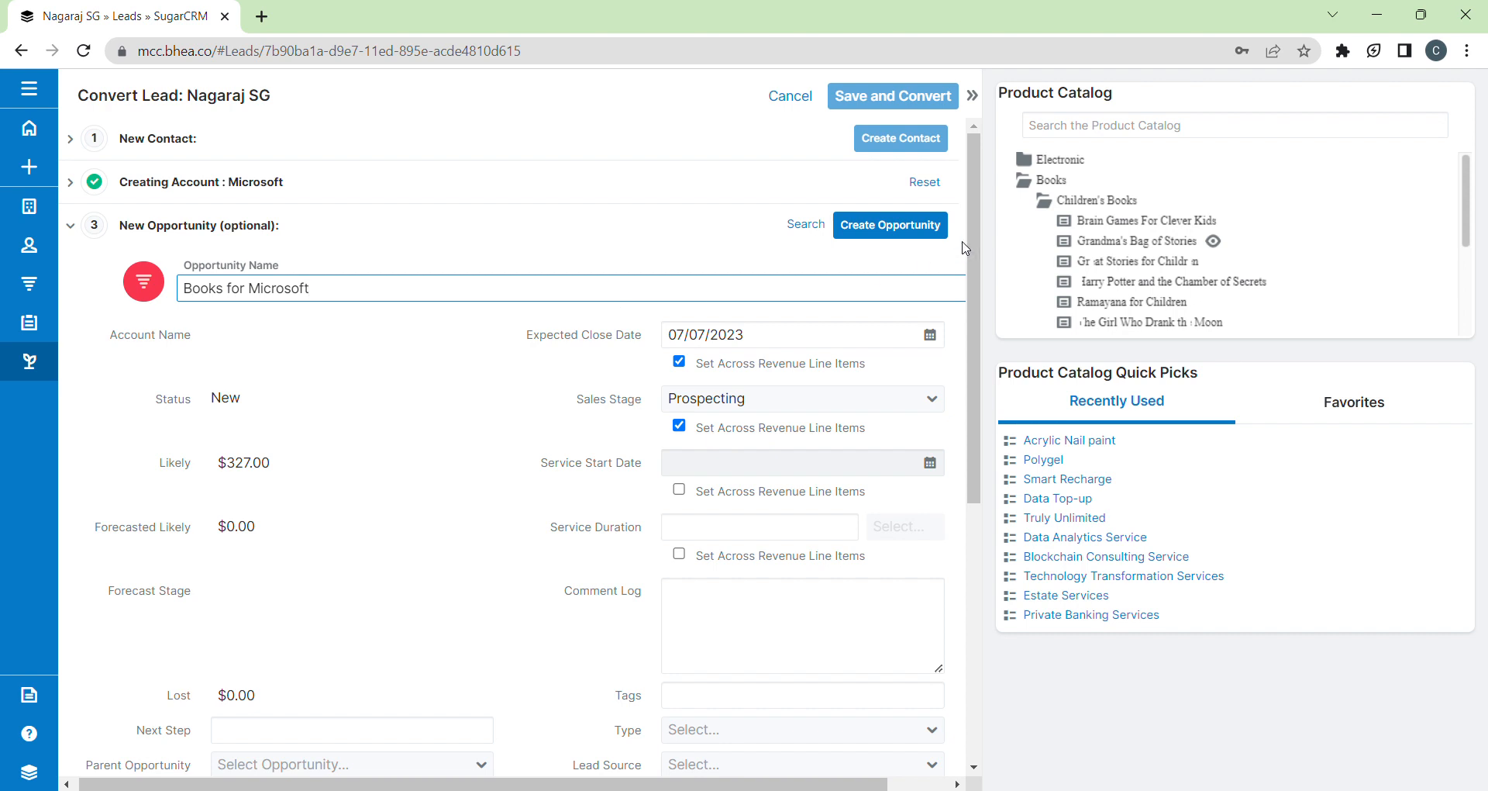
click(897, 231)
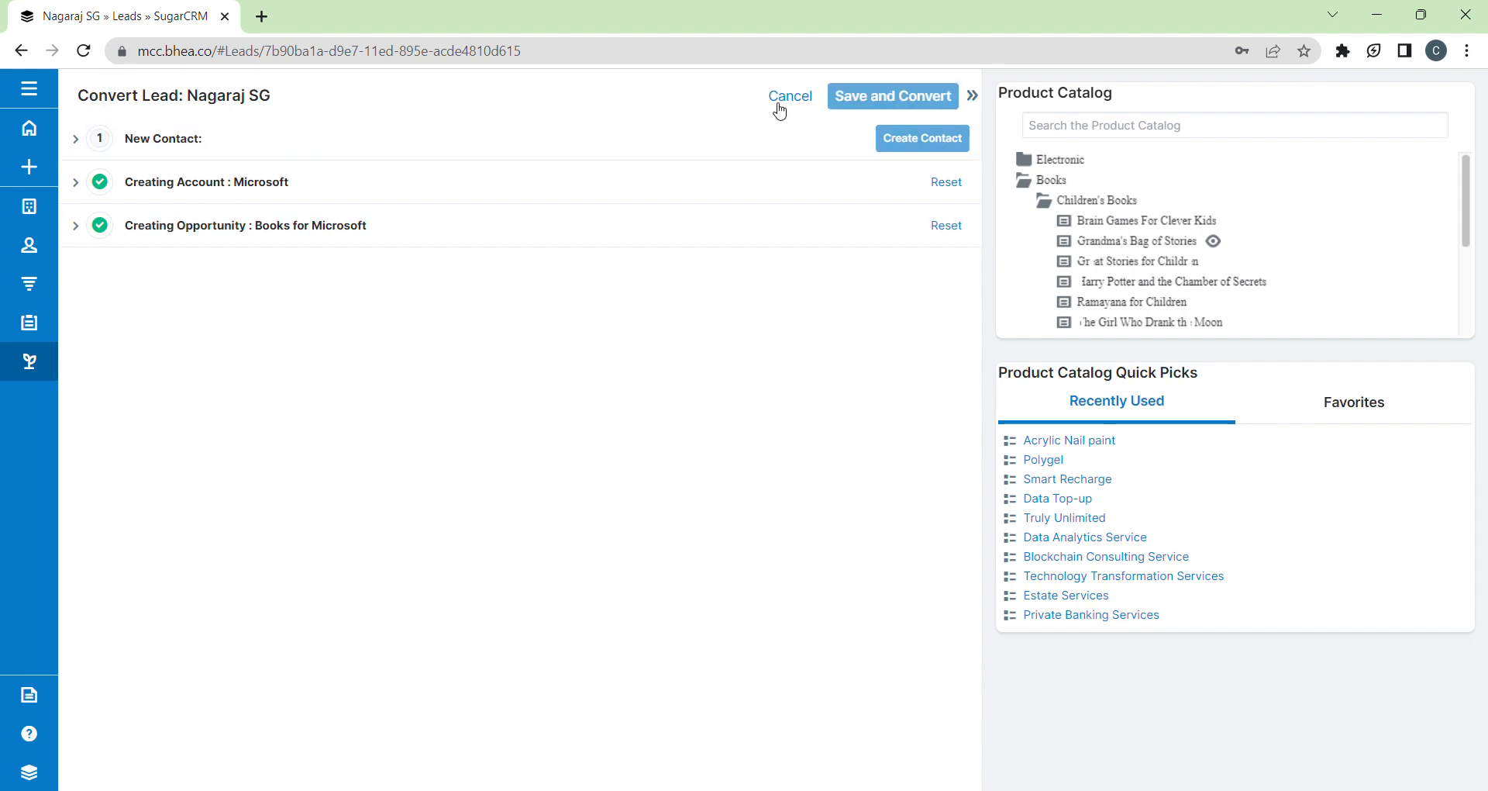
Step: In the New Contact section, activate portal access and replace the portal name with a new one
click(165, 144)
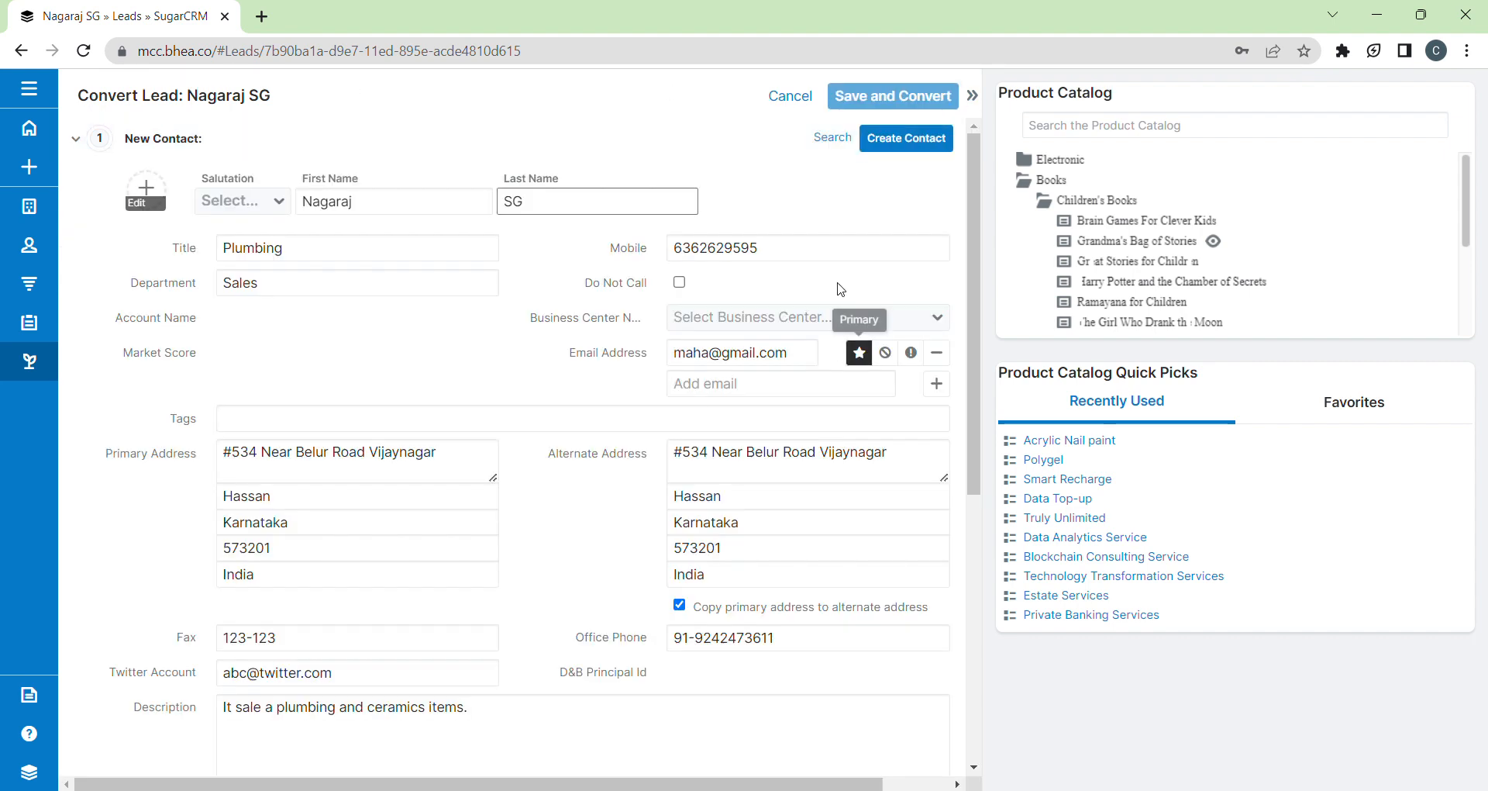
drag(979, 287, 971, 480)
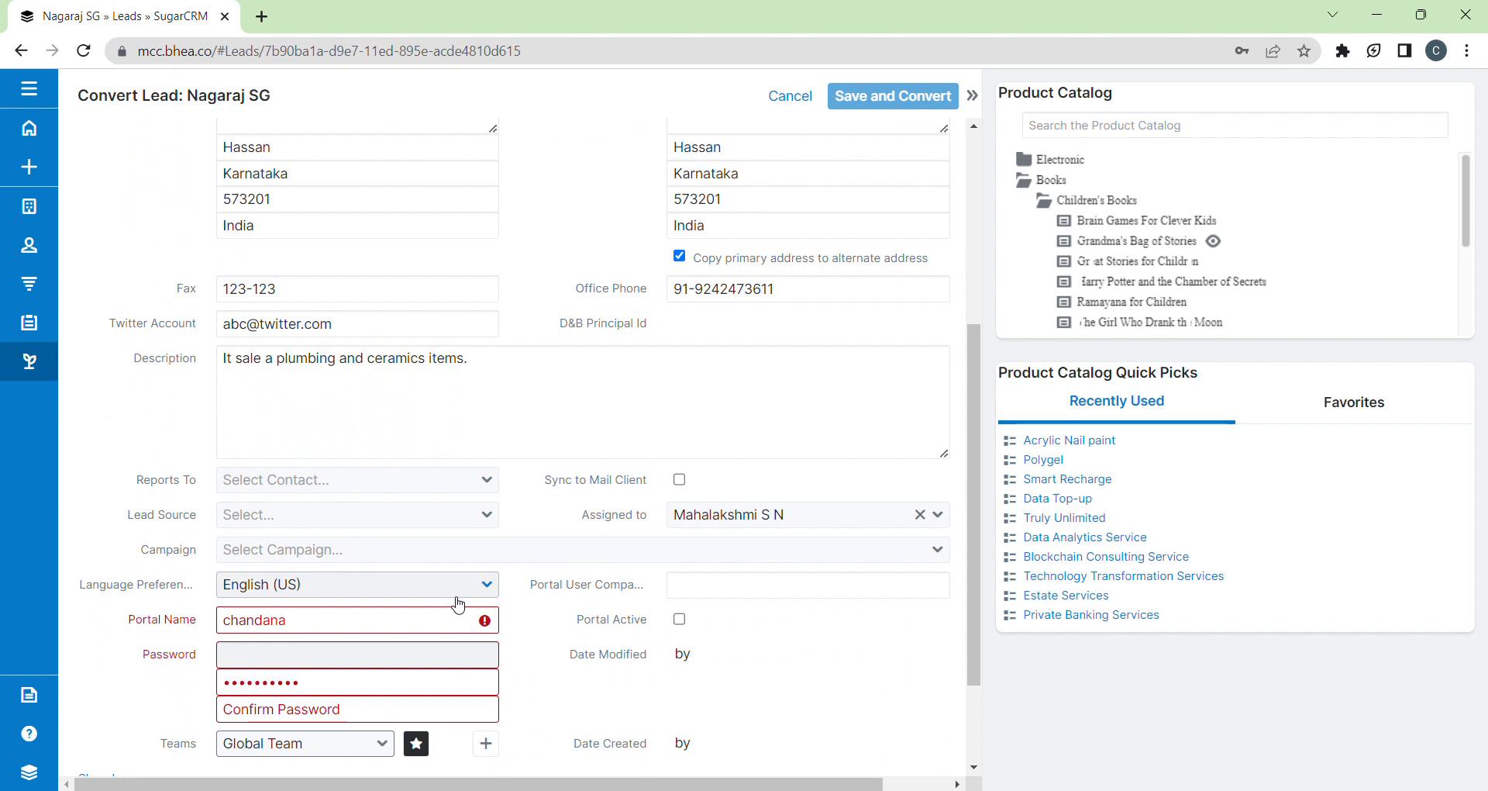
click(682, 624)
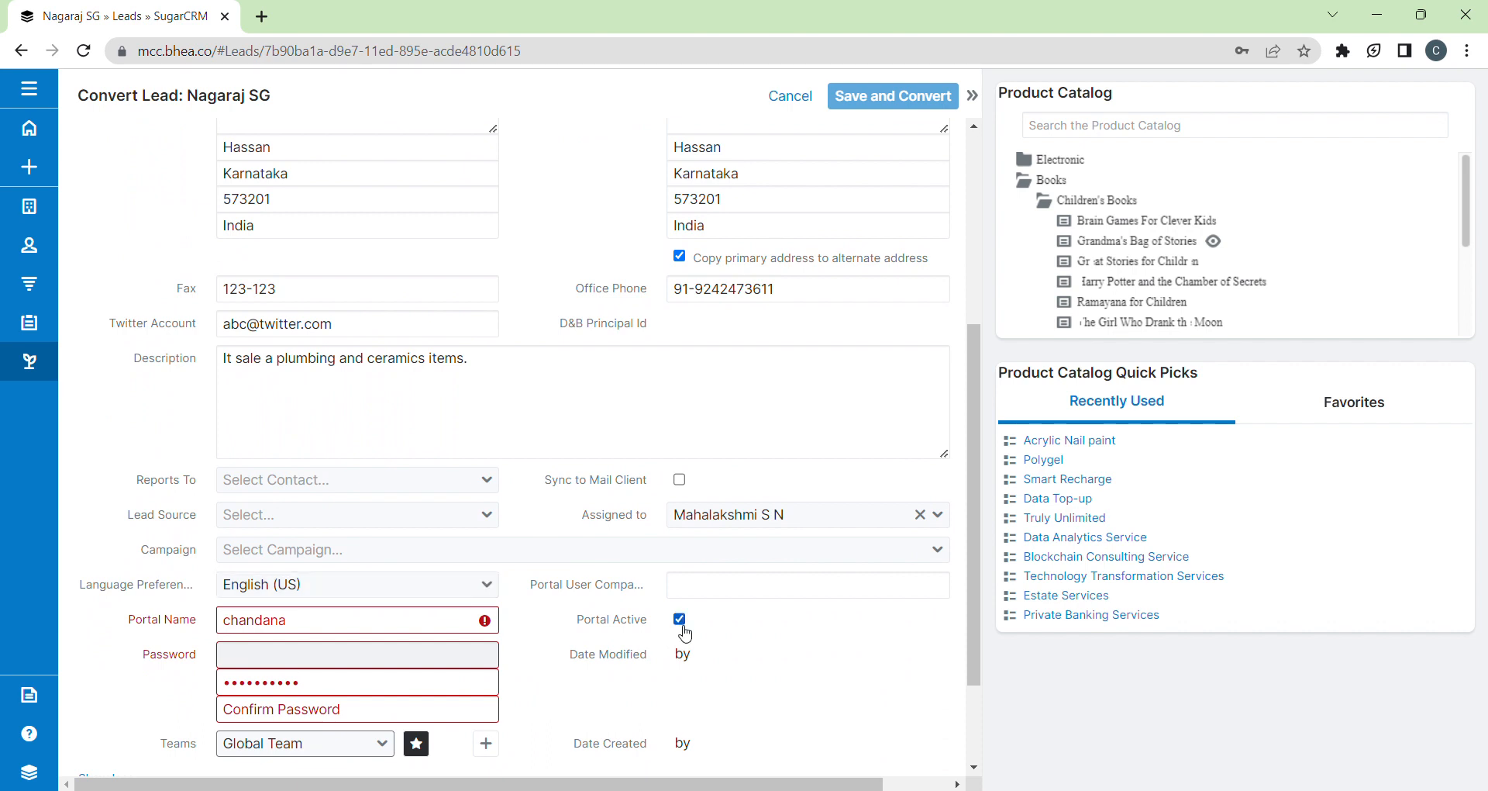
click(357, 624)
key(BackSpace)
key(BackSpace)
key(BackSpace)
key(BackSpace)
Step: Enter and confirm the contact's portal password, then create the contact
key(BackSpace)
key(BackSpace)
key(BackSpace)
key(BackSpace)
text(Naga)
click(327, 682)
key(BackSpace)
key(BackSpace)
key(BackSpace)
key(BackSpace)
key(BackSpace)
key(BackSpace)
key(BackSpace)
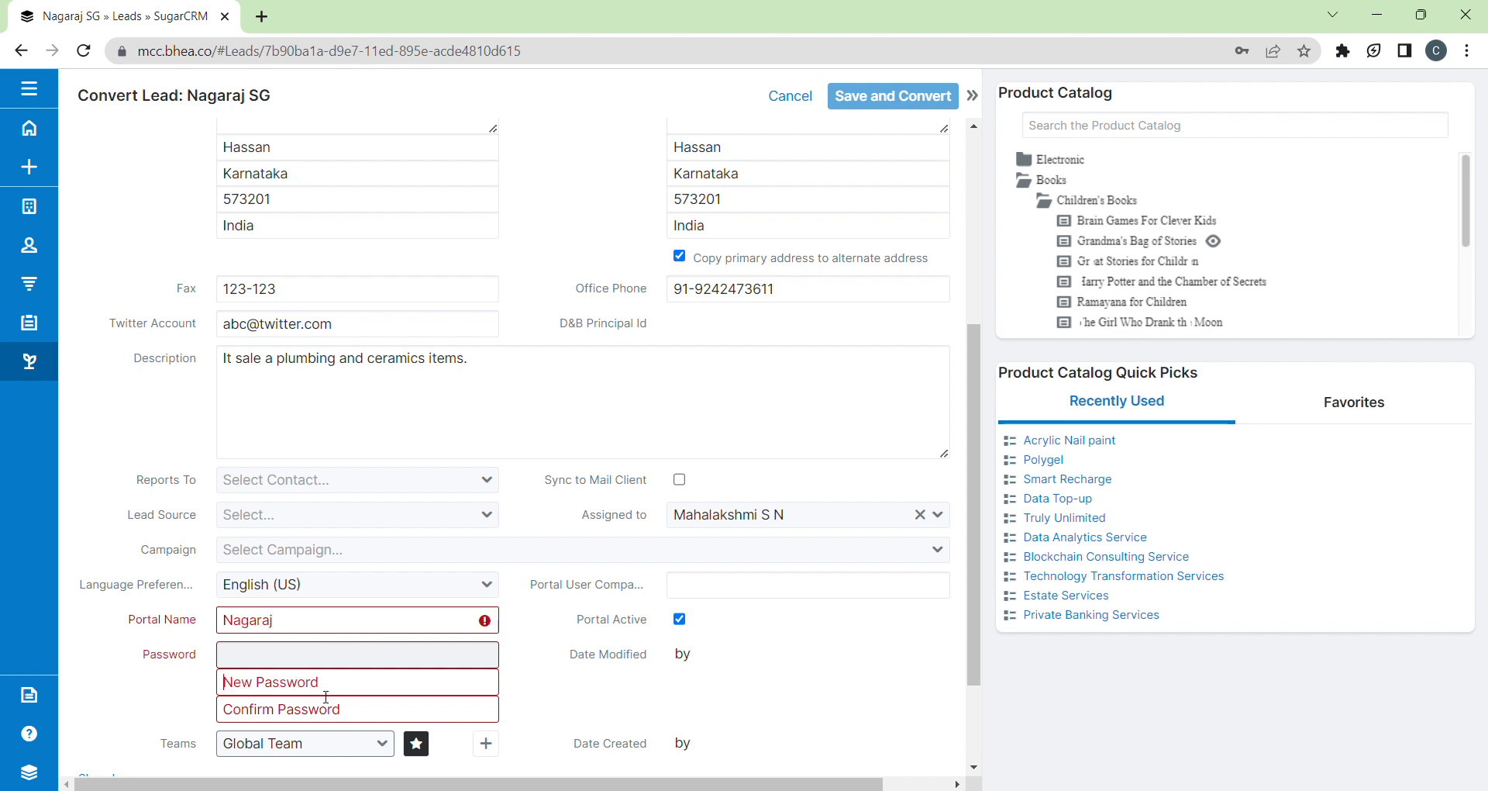
text(•••••••••••)
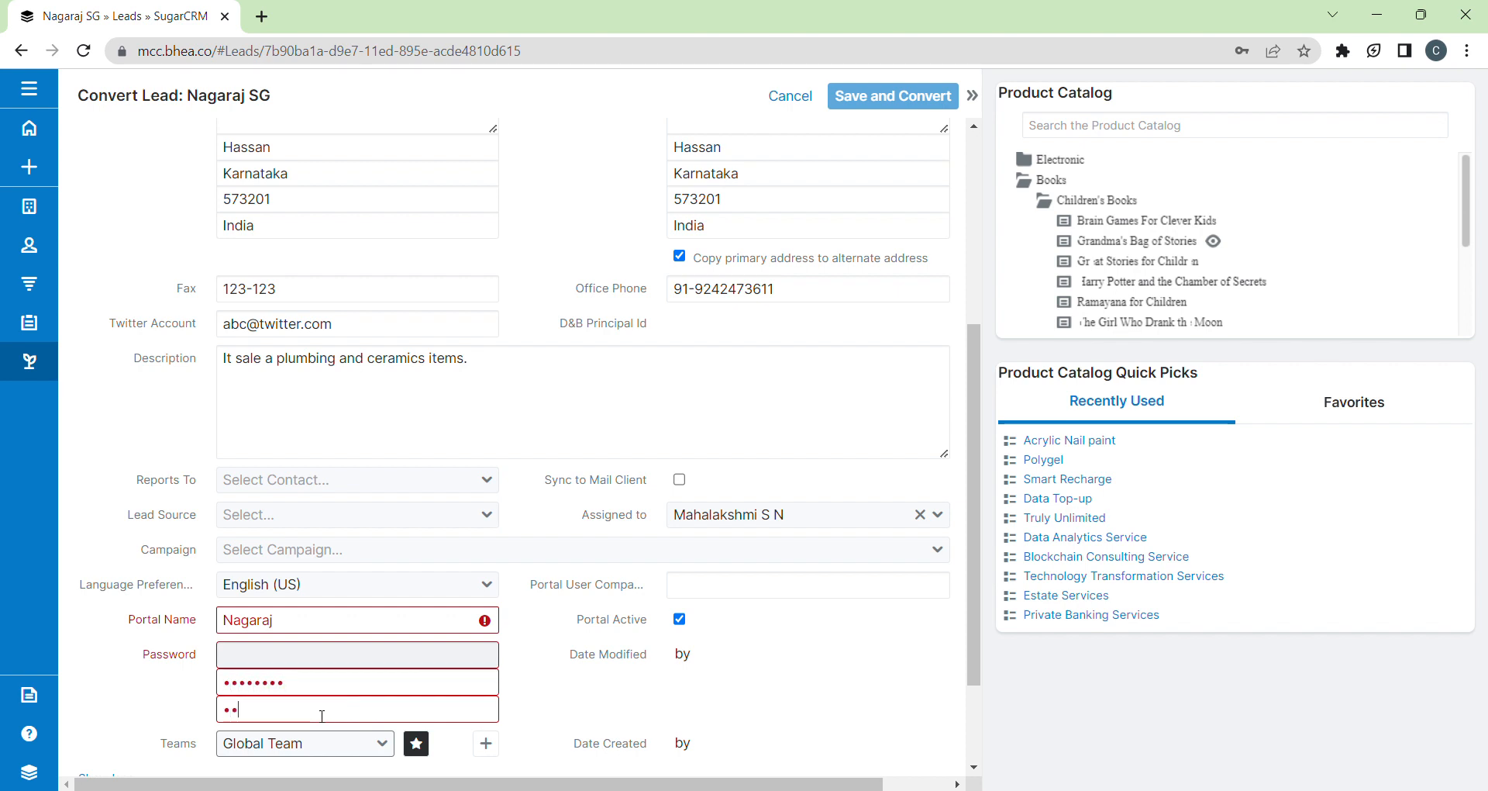
text(•••••)
key(BackSpace)
key(BackSpace)
key(BackSpace)
key(BackSpace)
key(BackSpace)
key(BackSpace)
text(••••••••)
drag(975, 681, 990, 313)
click(907, 140)
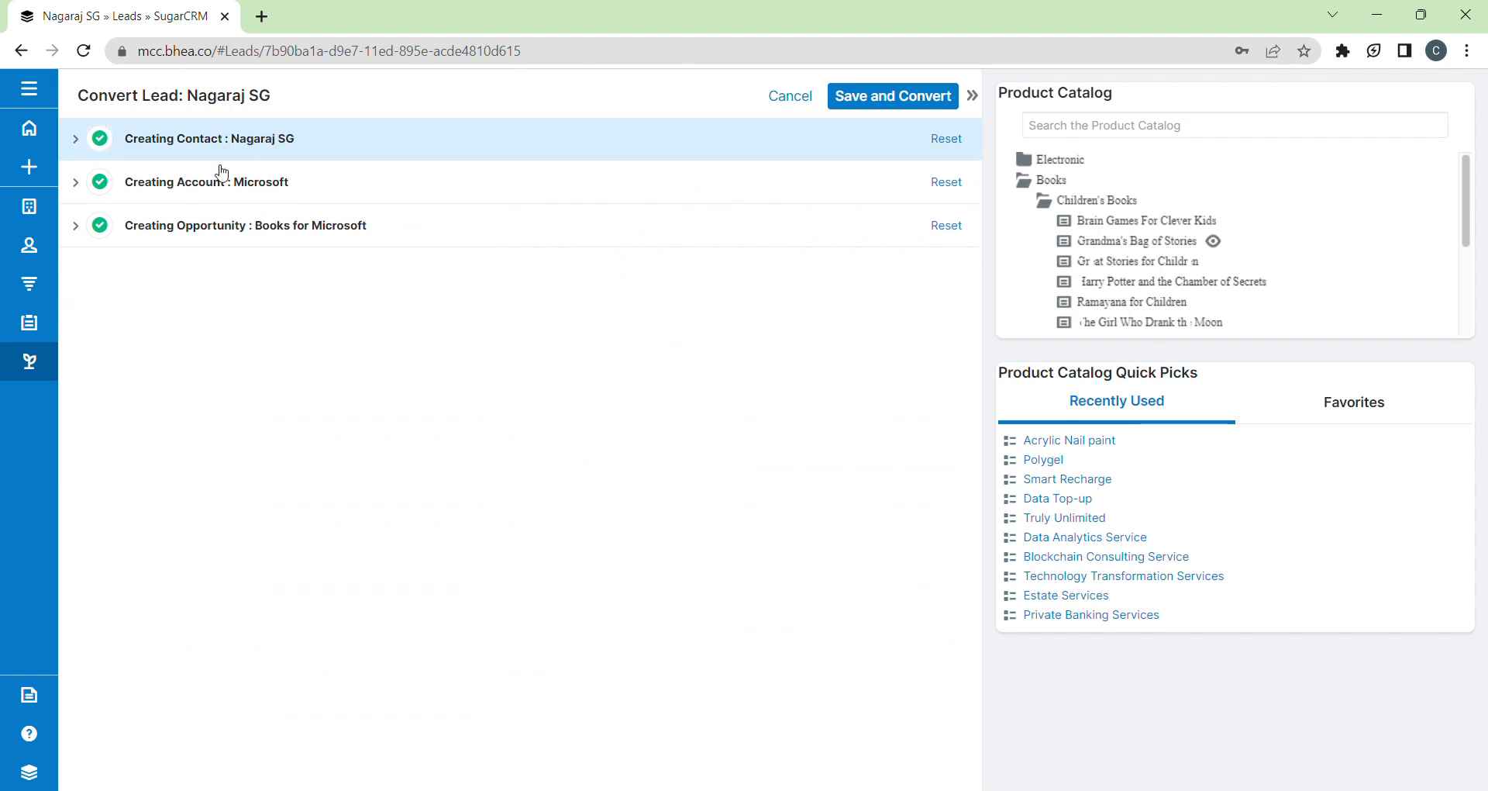
Step: Save and convert the second lead so it shows Converted, linked to Microsoft
click(889, 96)
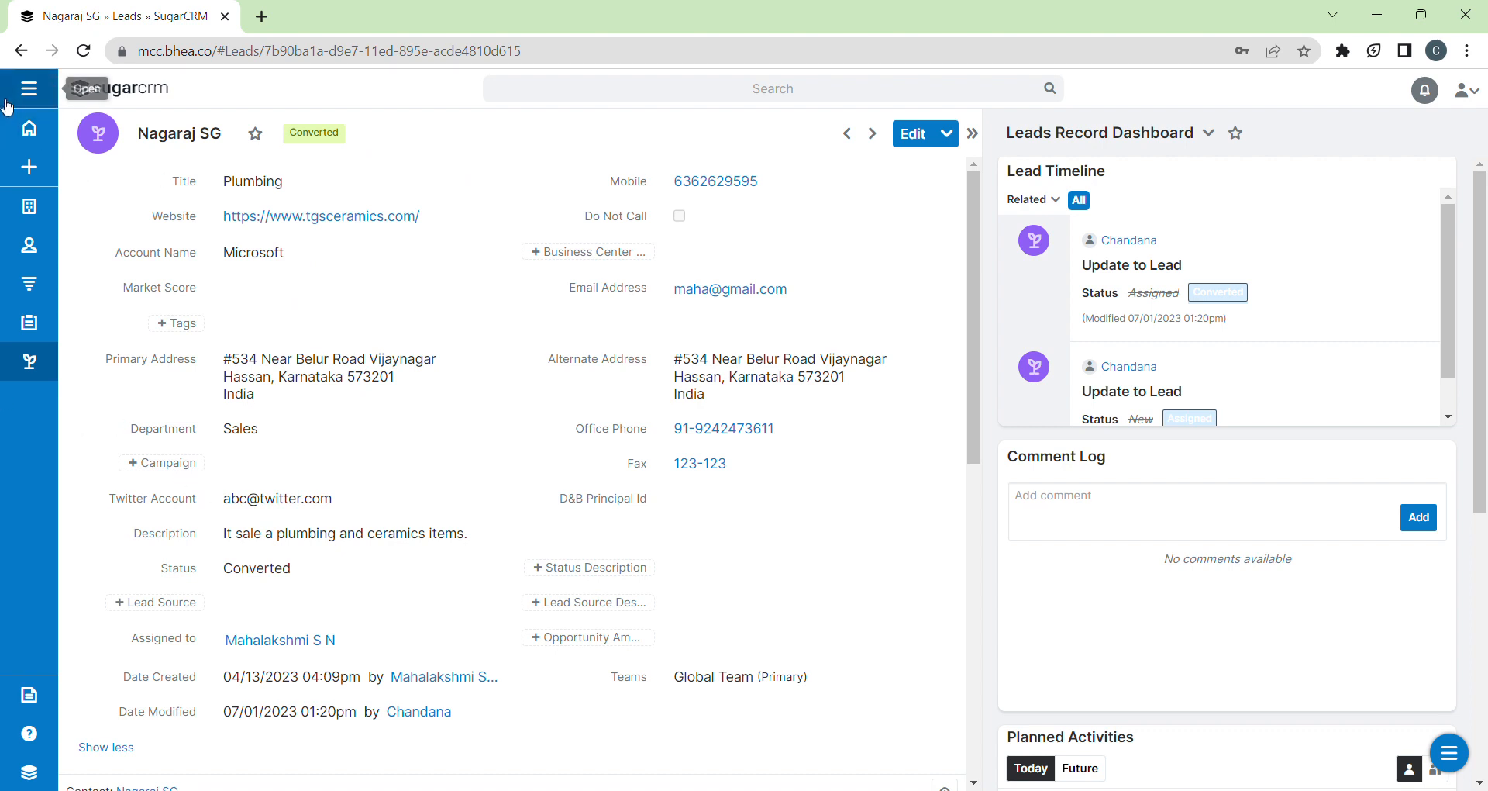
click(29, 89)
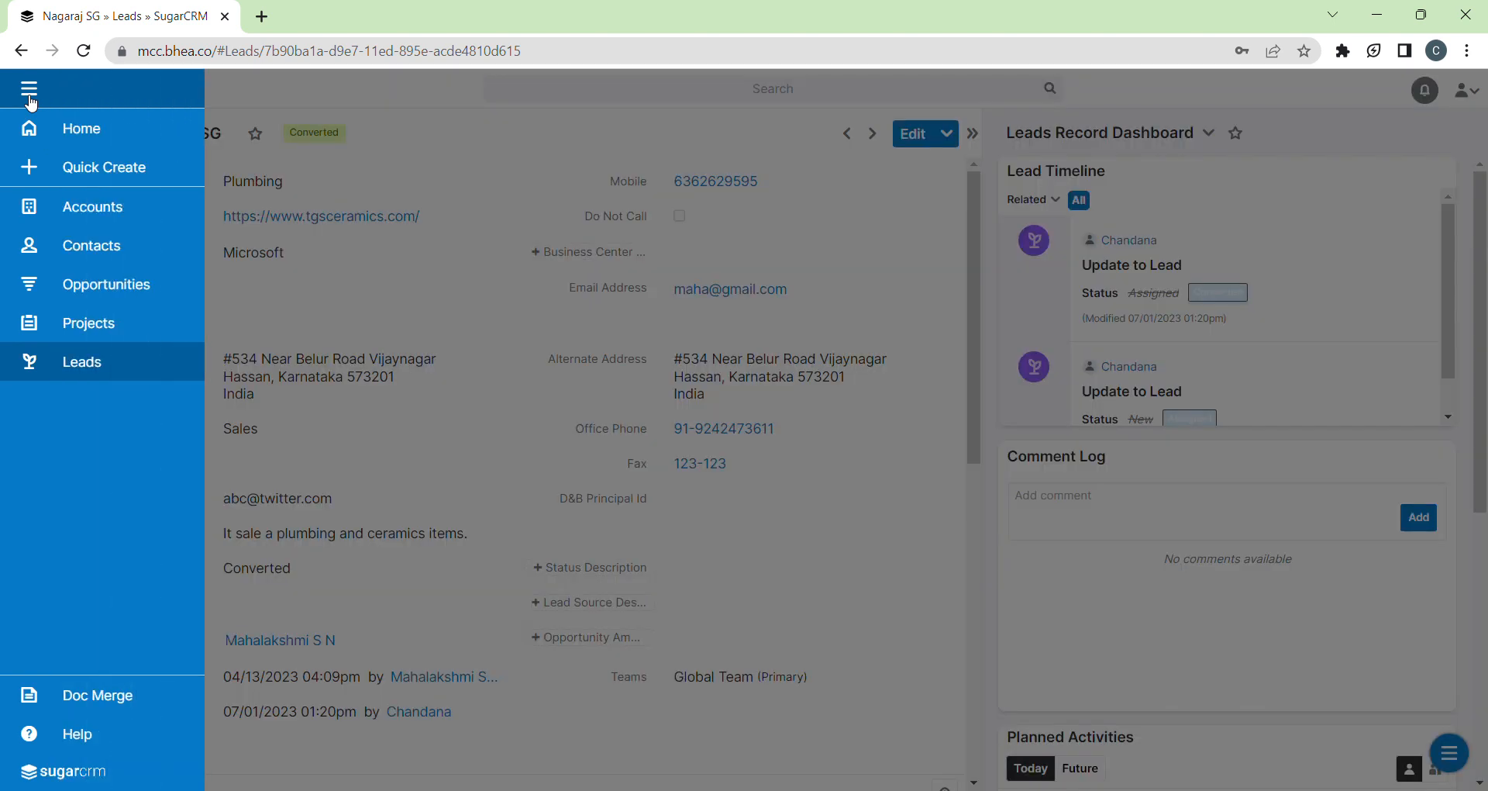
Step: Open the DMS Group account from the Accounts list and scroll to its Leads subpanel
click(58, 216)
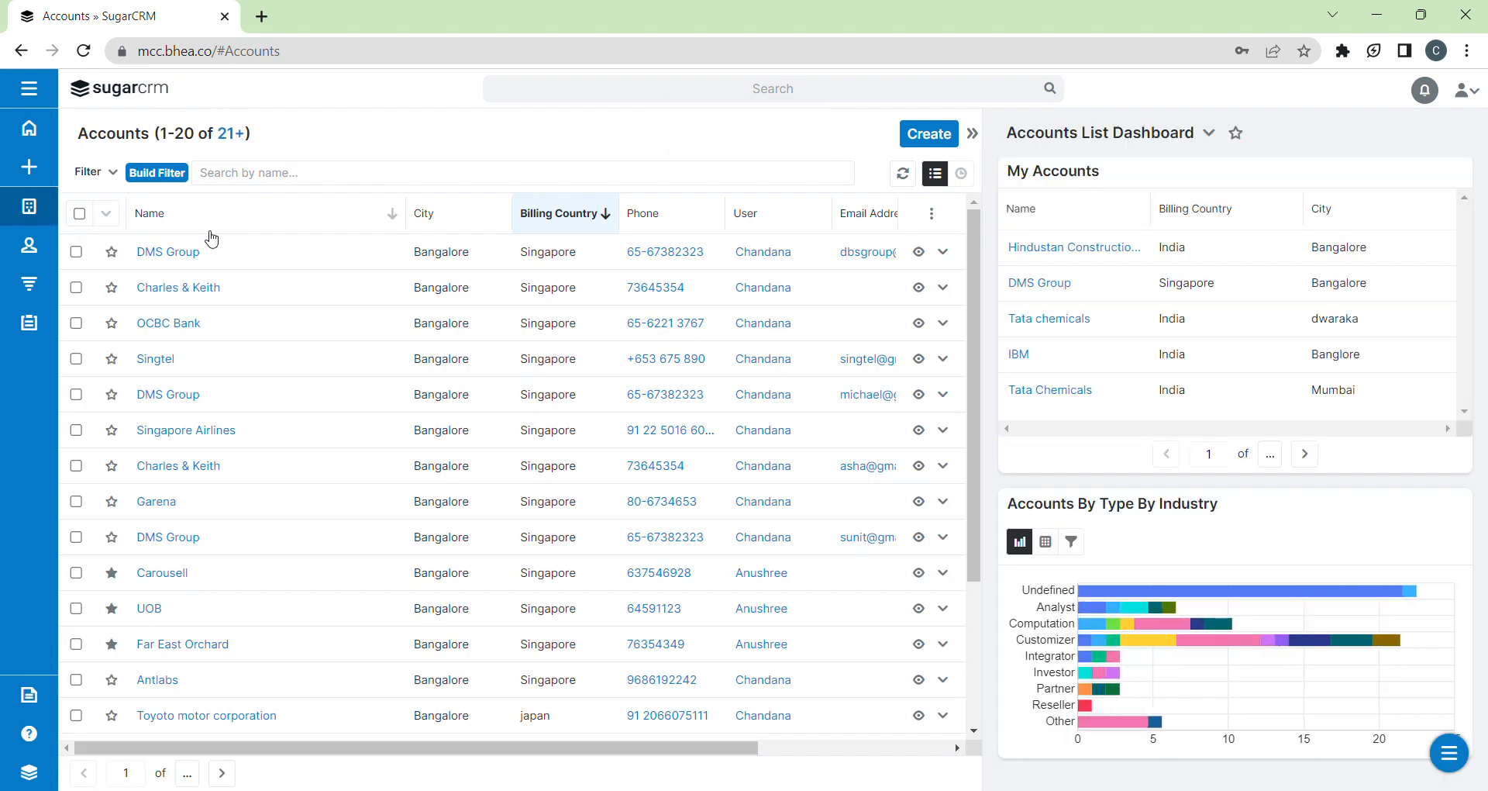
click(187, 259)
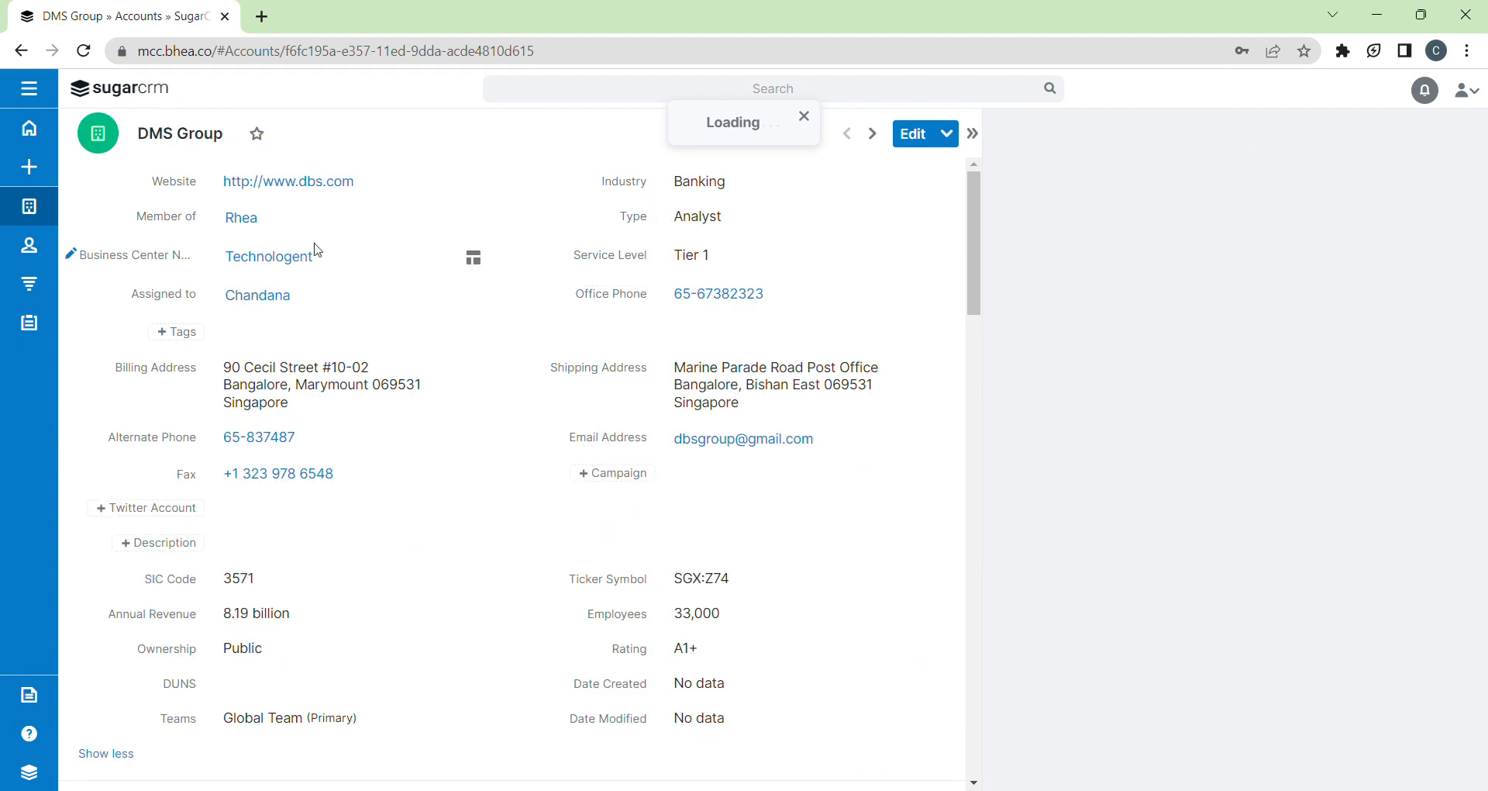
drag(977, 270, 977, 493)
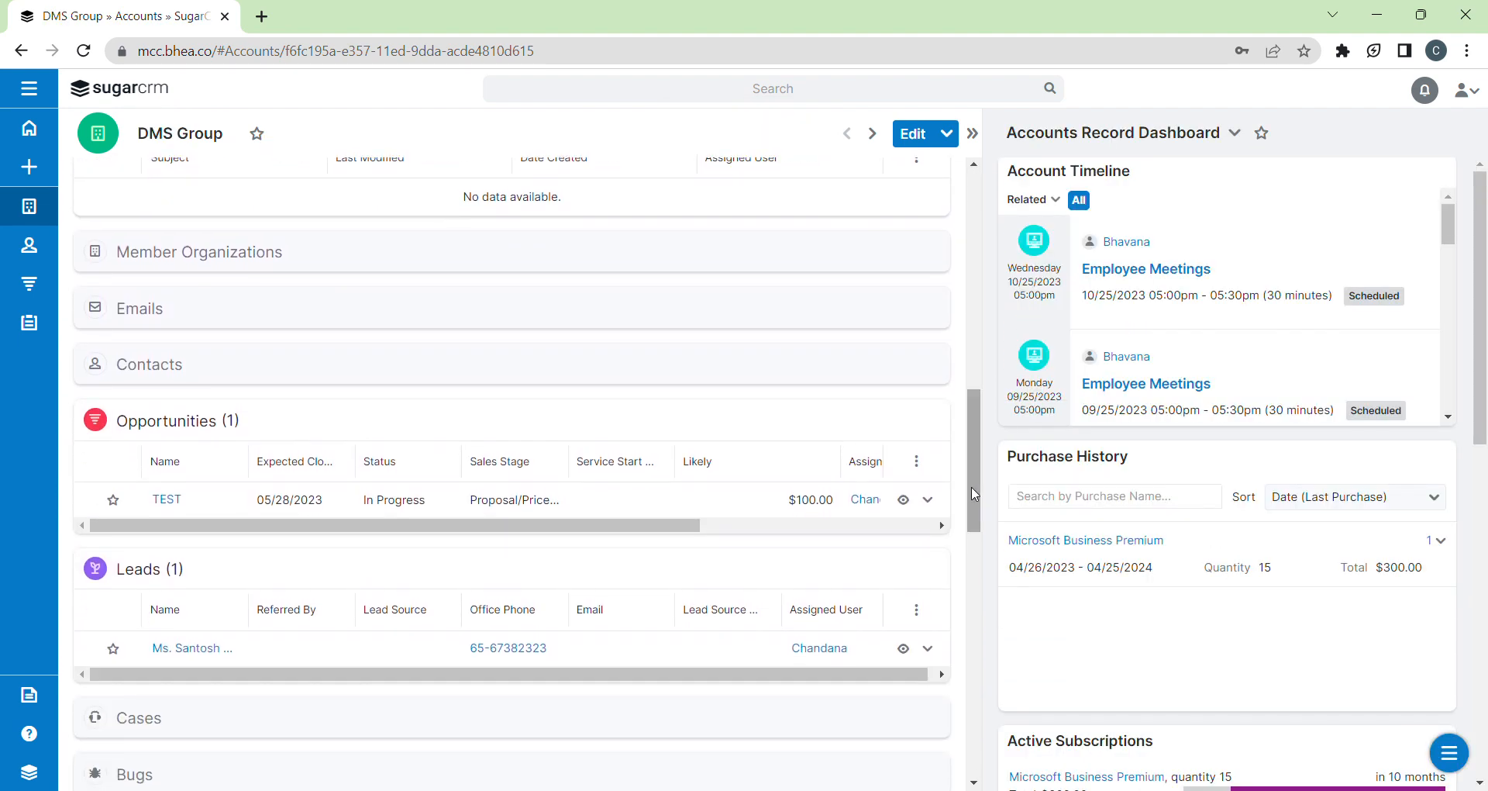
Step: Convert the linked lead and attach it to the second existing DMS Group account
click(929, 653)
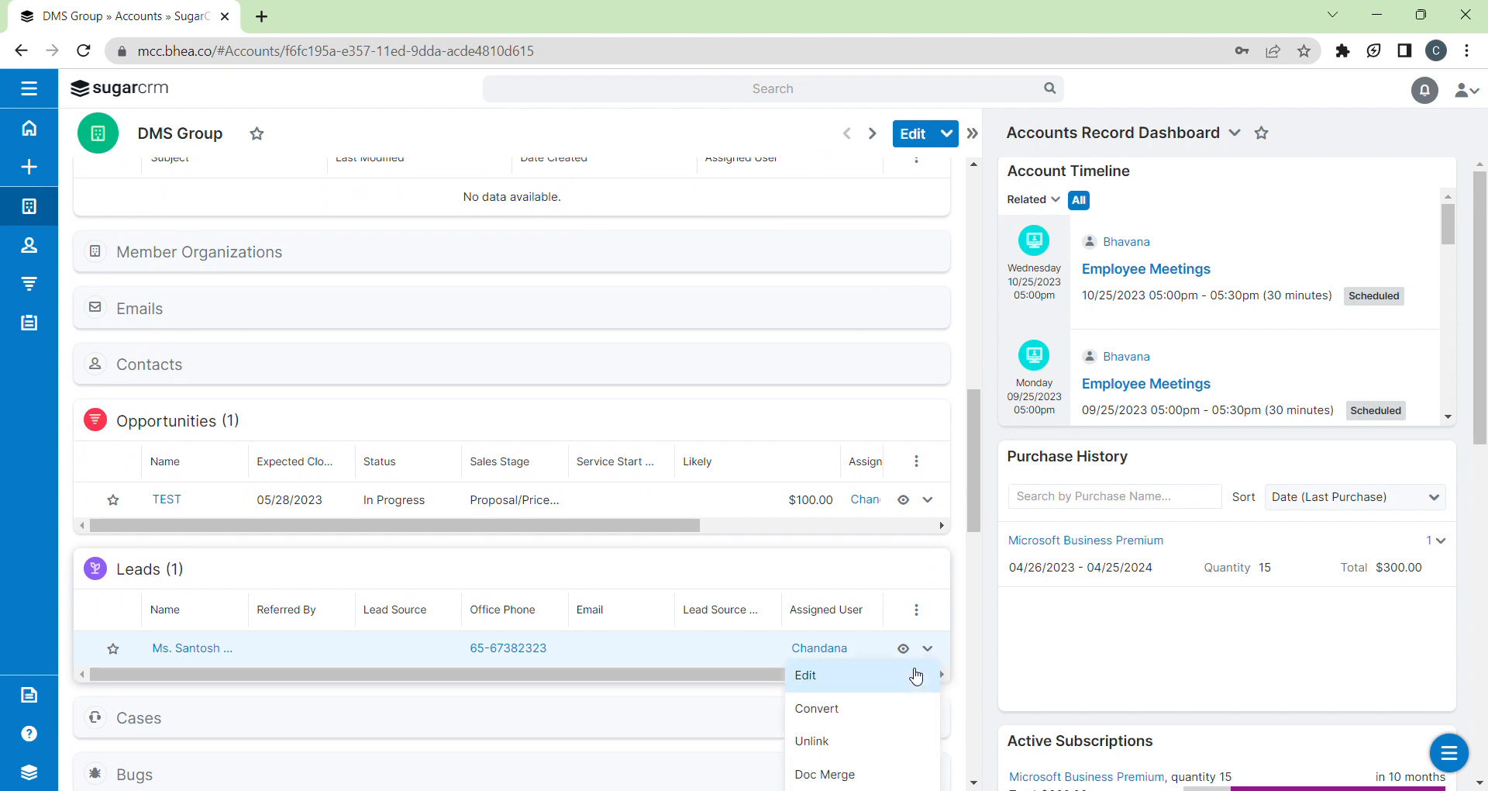
click(881, 711)
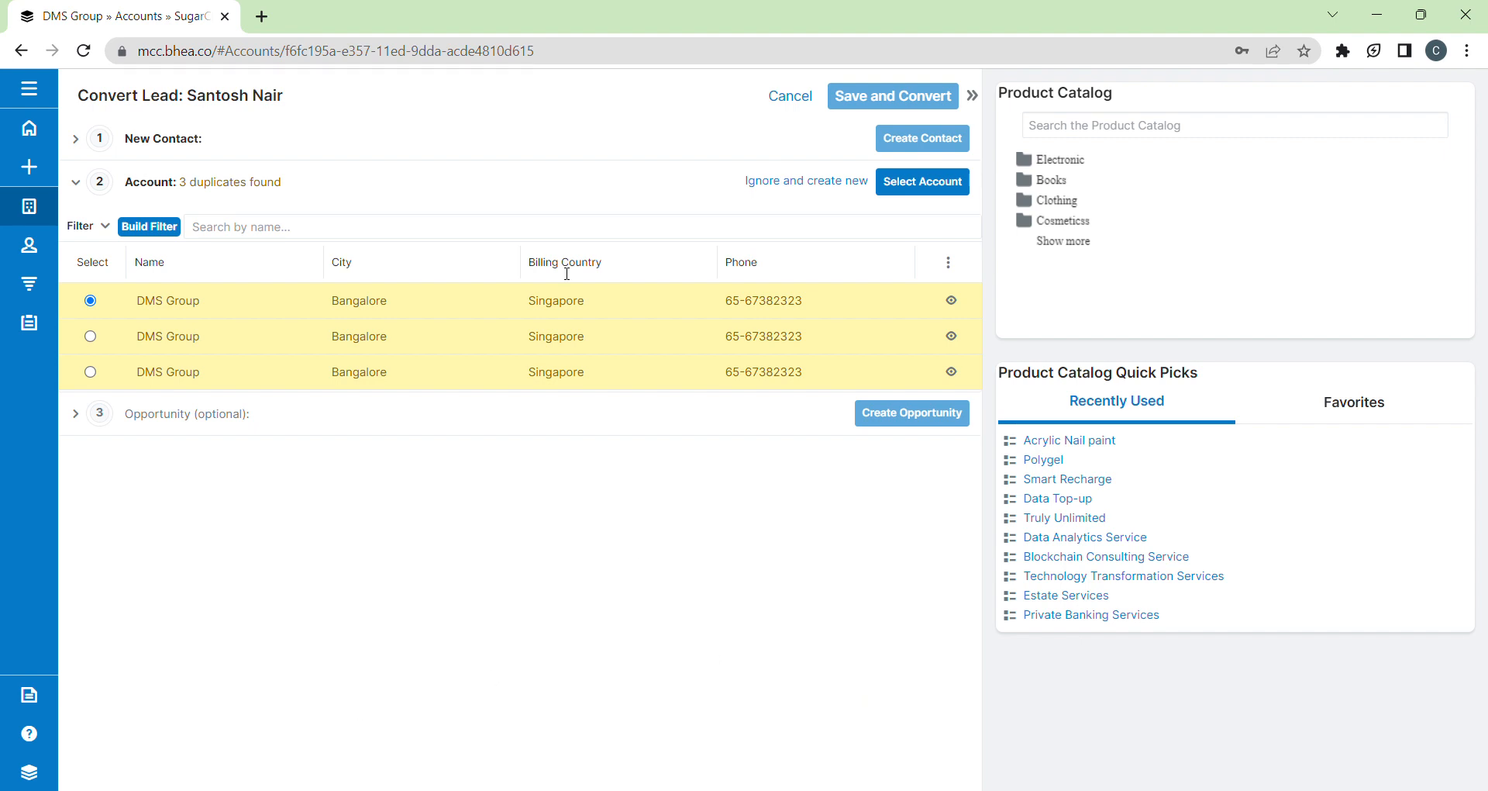
click(91, 336)
click(923, 182)
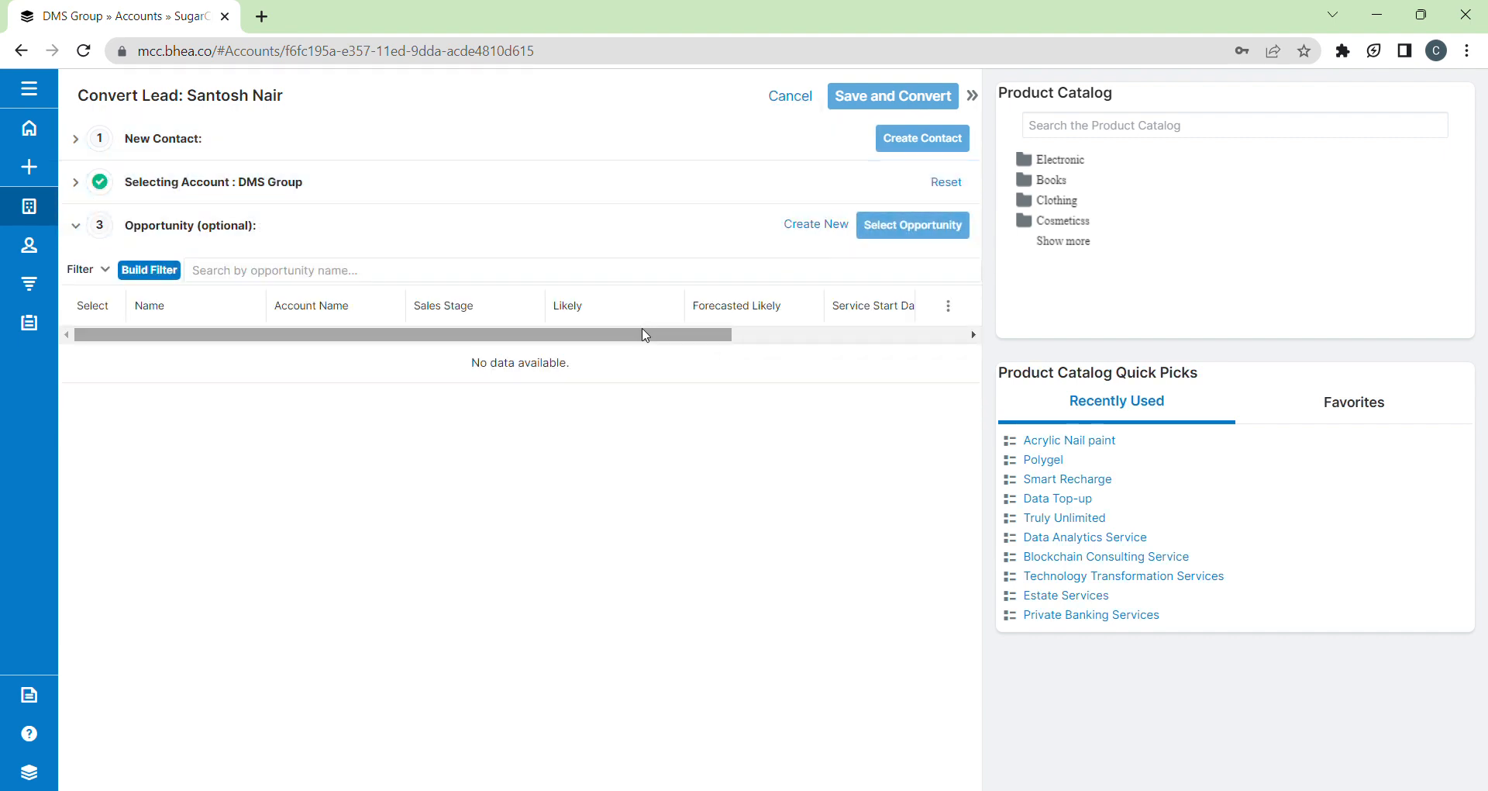
Step: Create a new opportunity with Blush and Bronzer from Cosmeticss > Face products
click(823, 238)
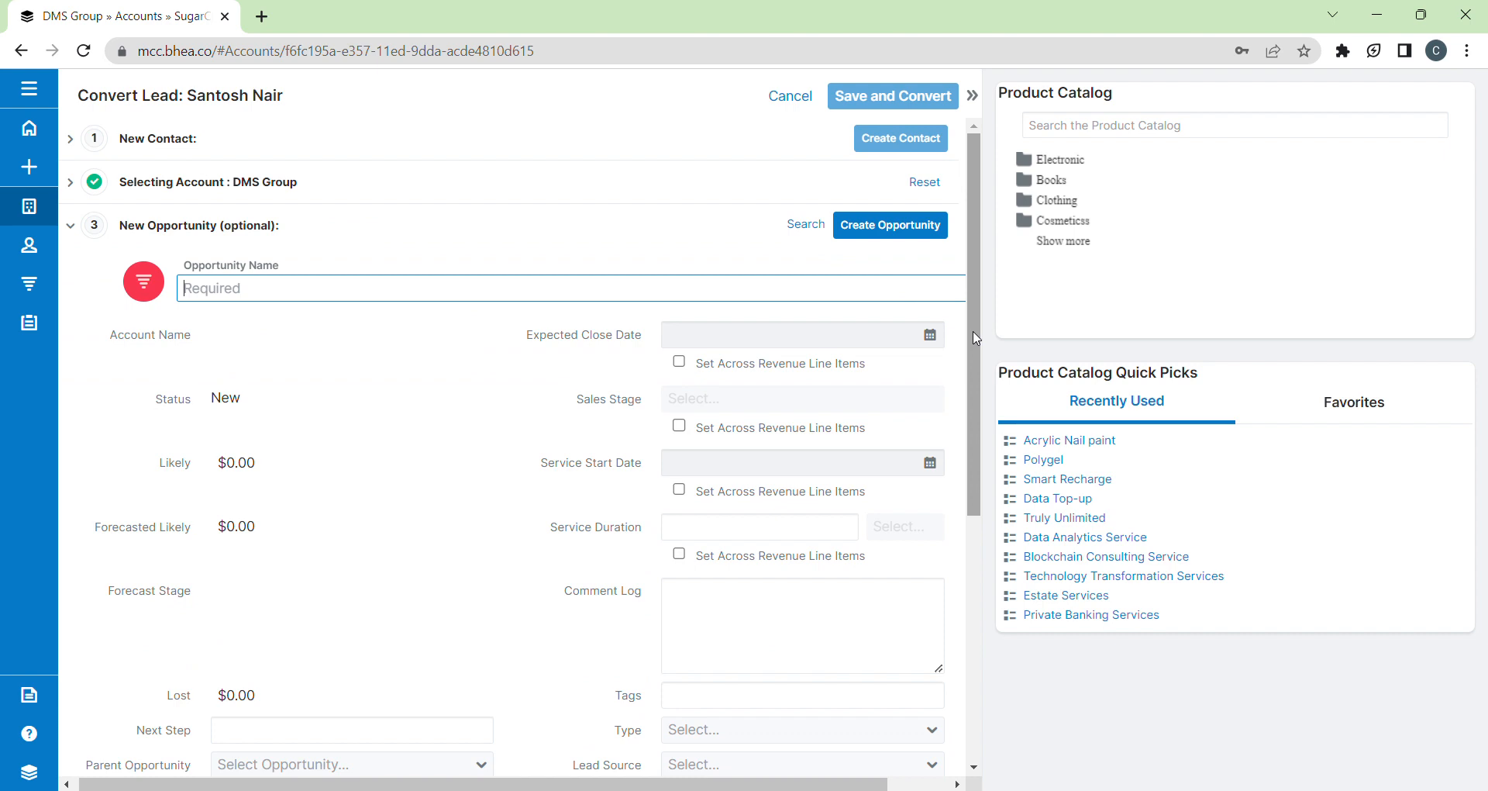
drag(975, 337, 972, 583)
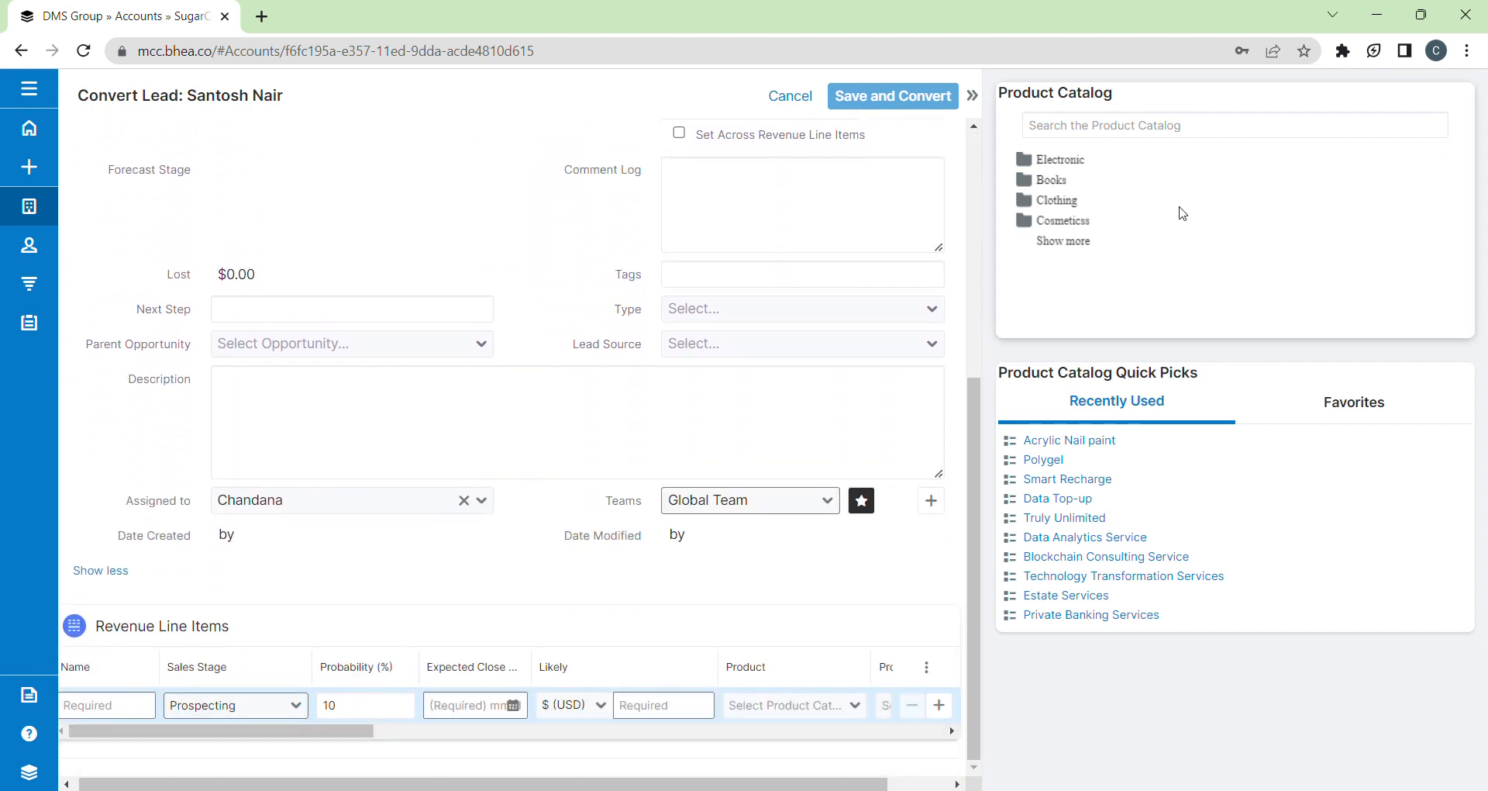
click(1039, 222)
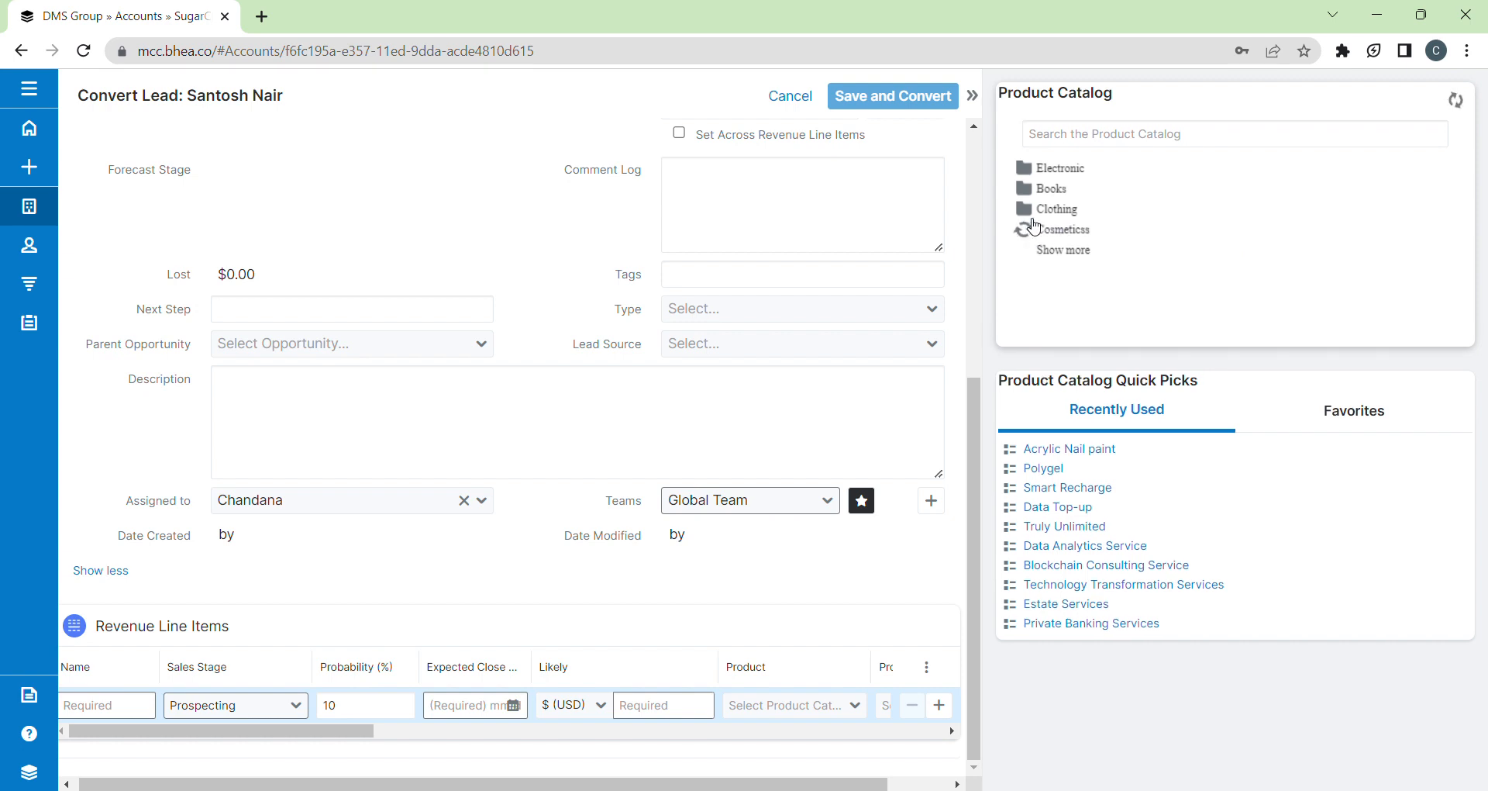
click(1098, 246)
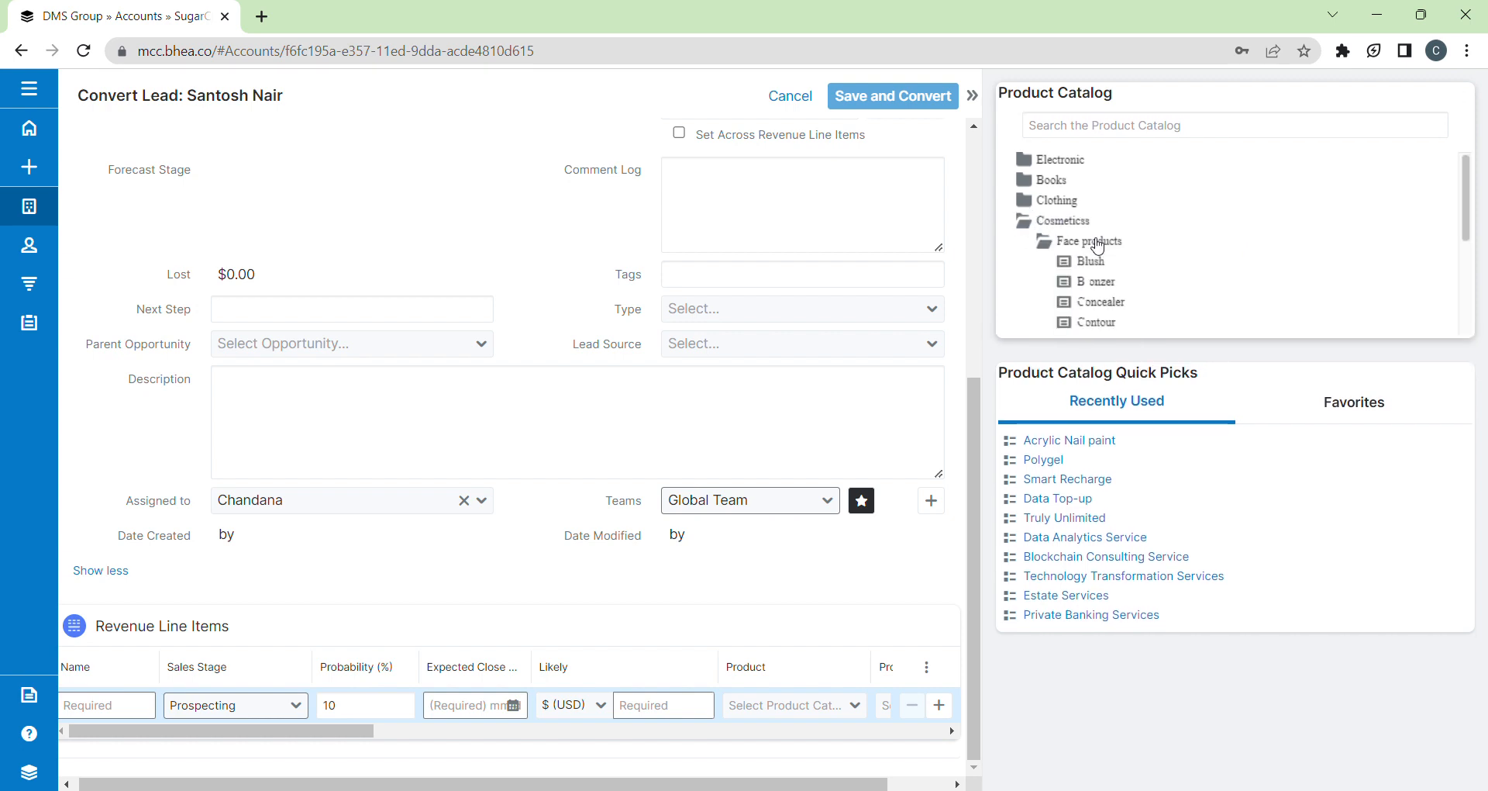
click(1097, 265)
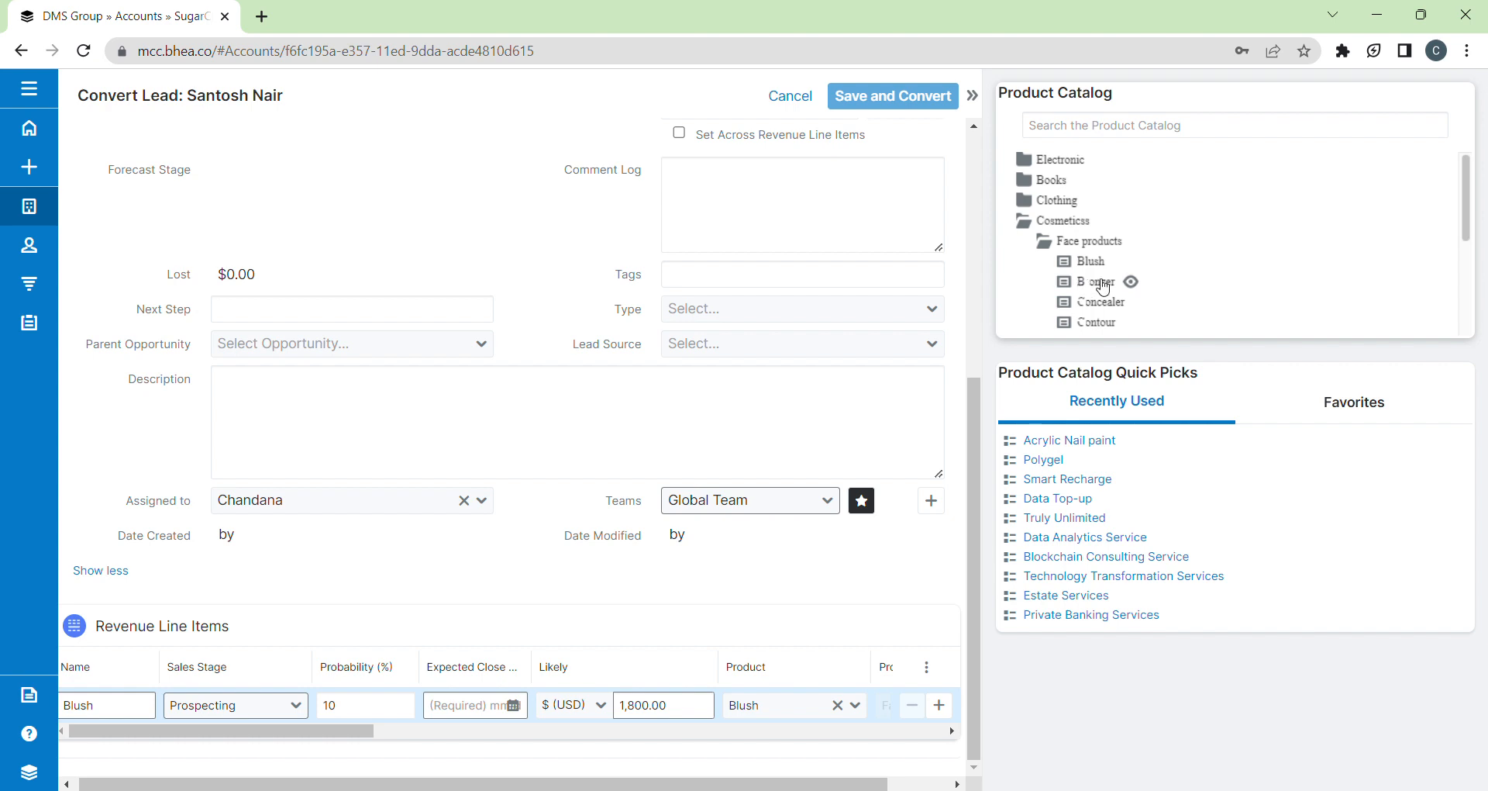
click(1104, 286)
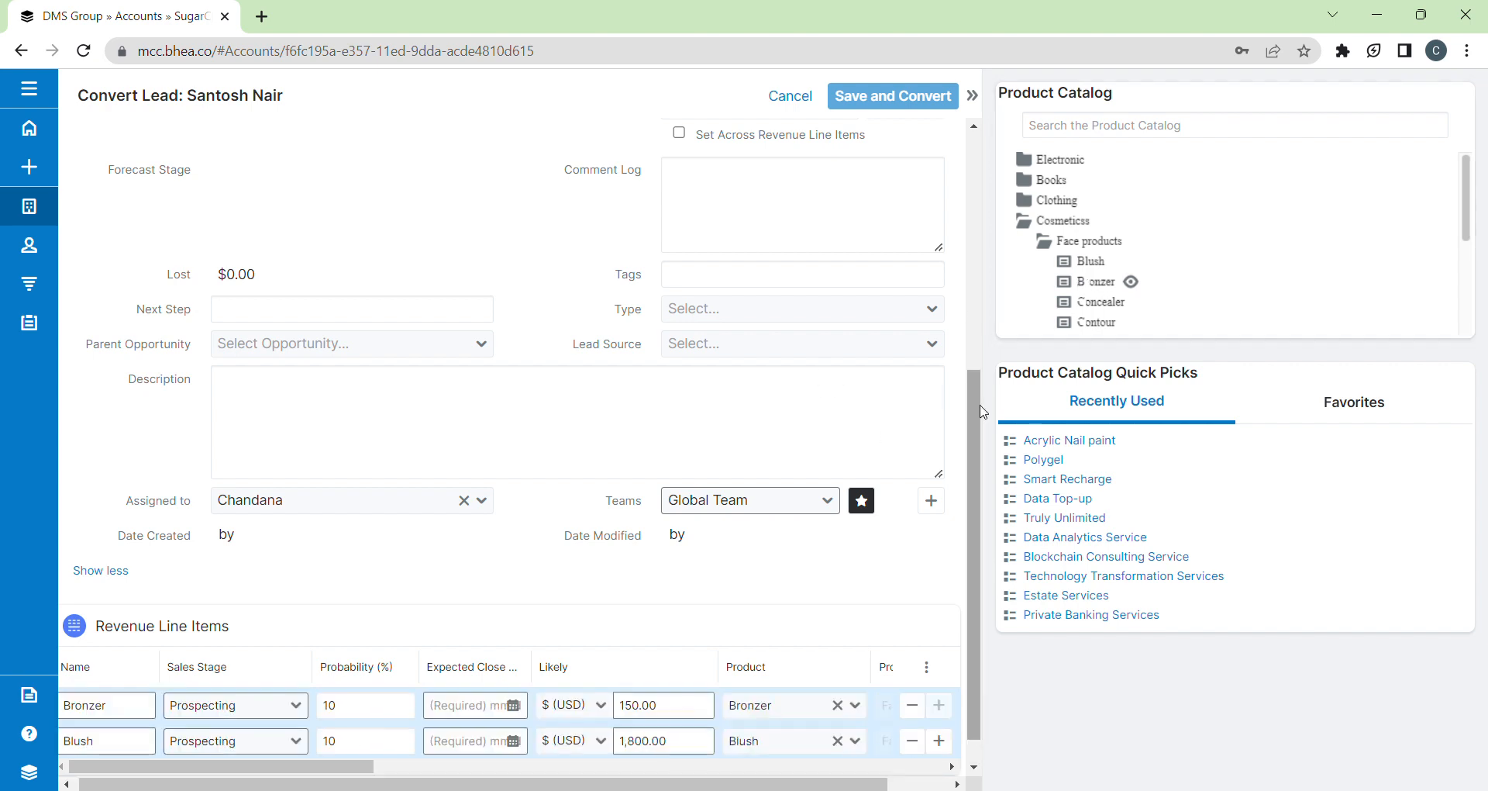
Step: Set a 07/07/2023 expected close date across both revenue lines
scroll(971, 396, down, 1)
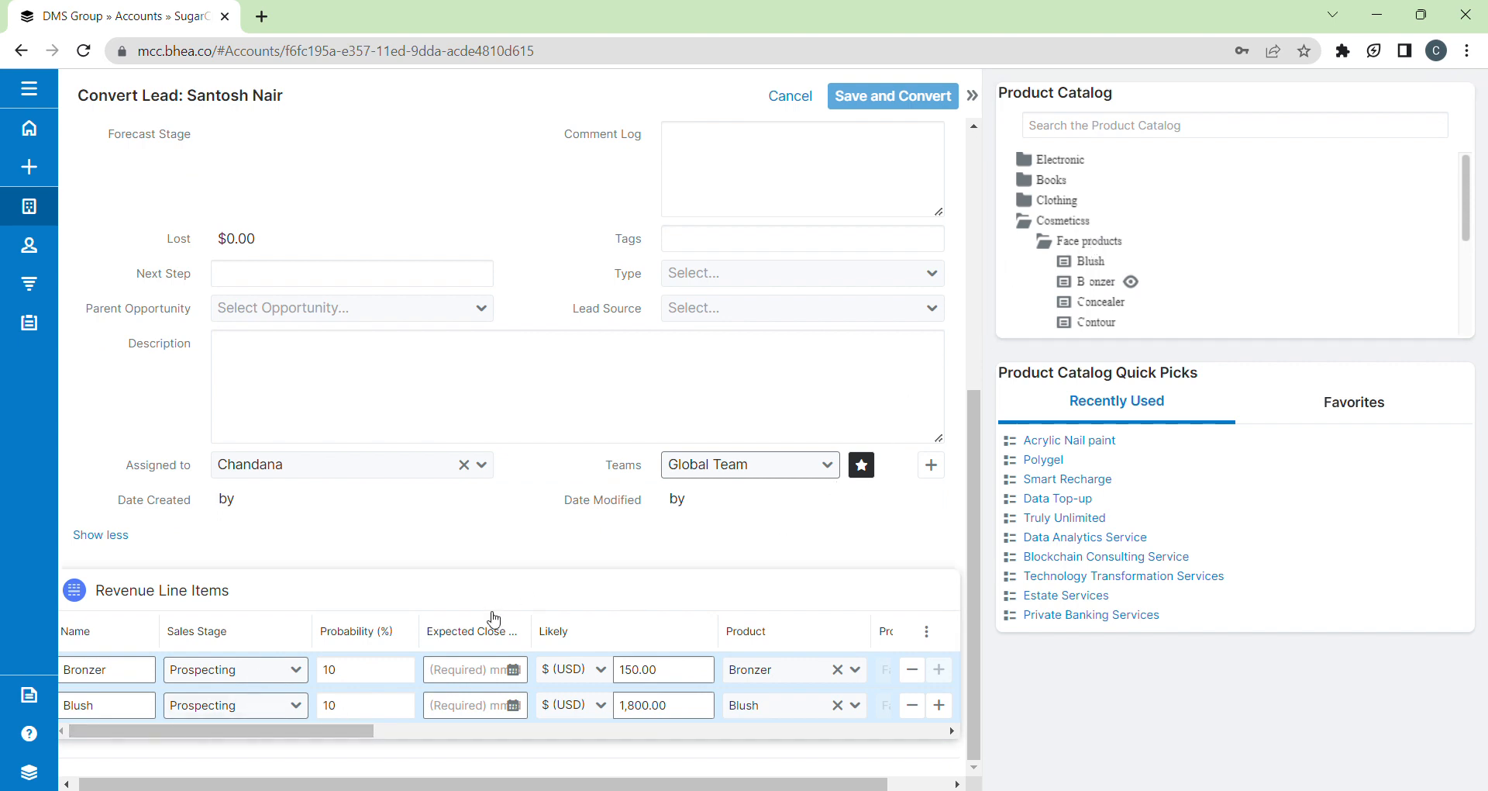
drag(974, 628, 983, 432)
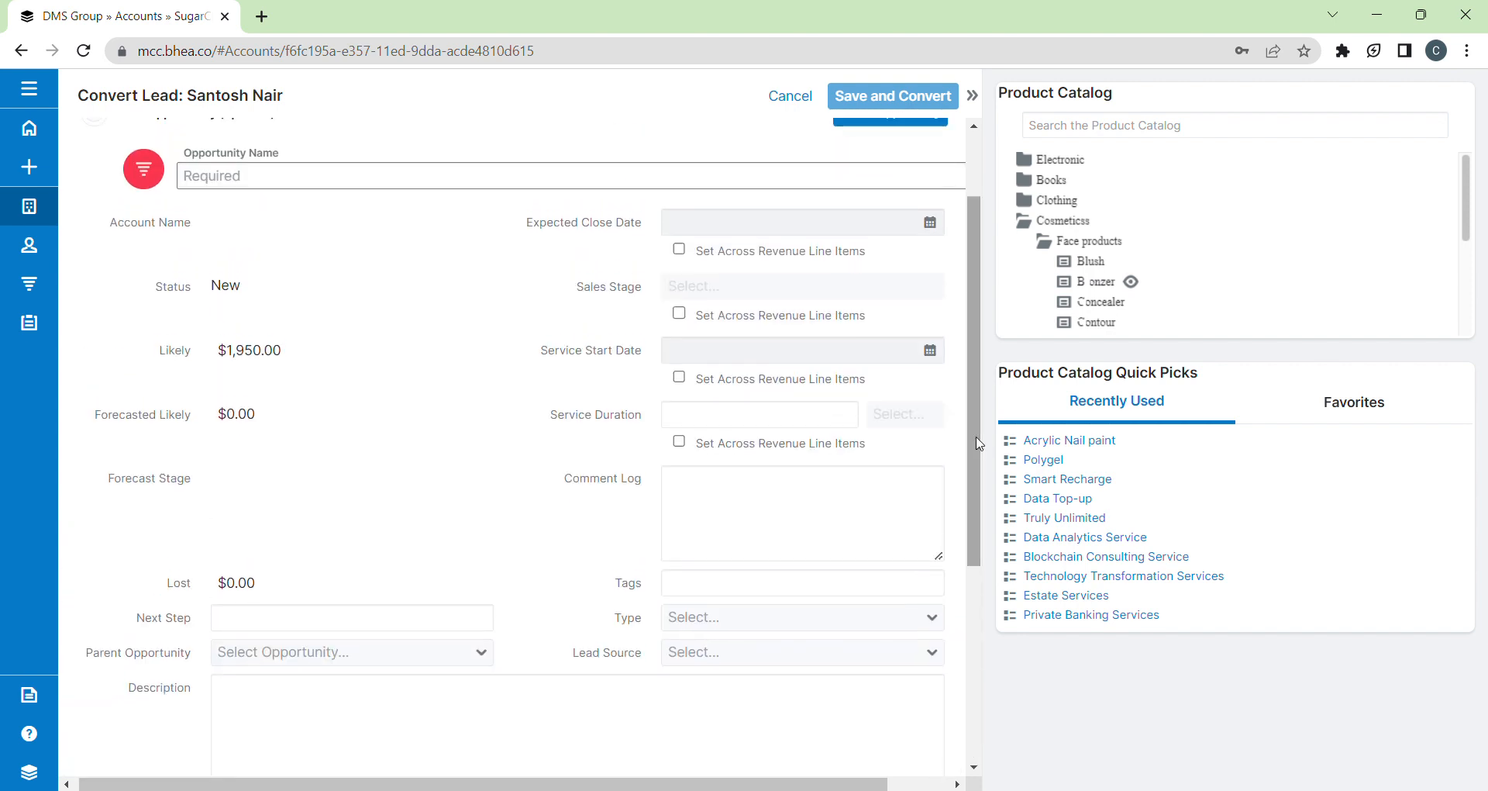
click(682, 253)
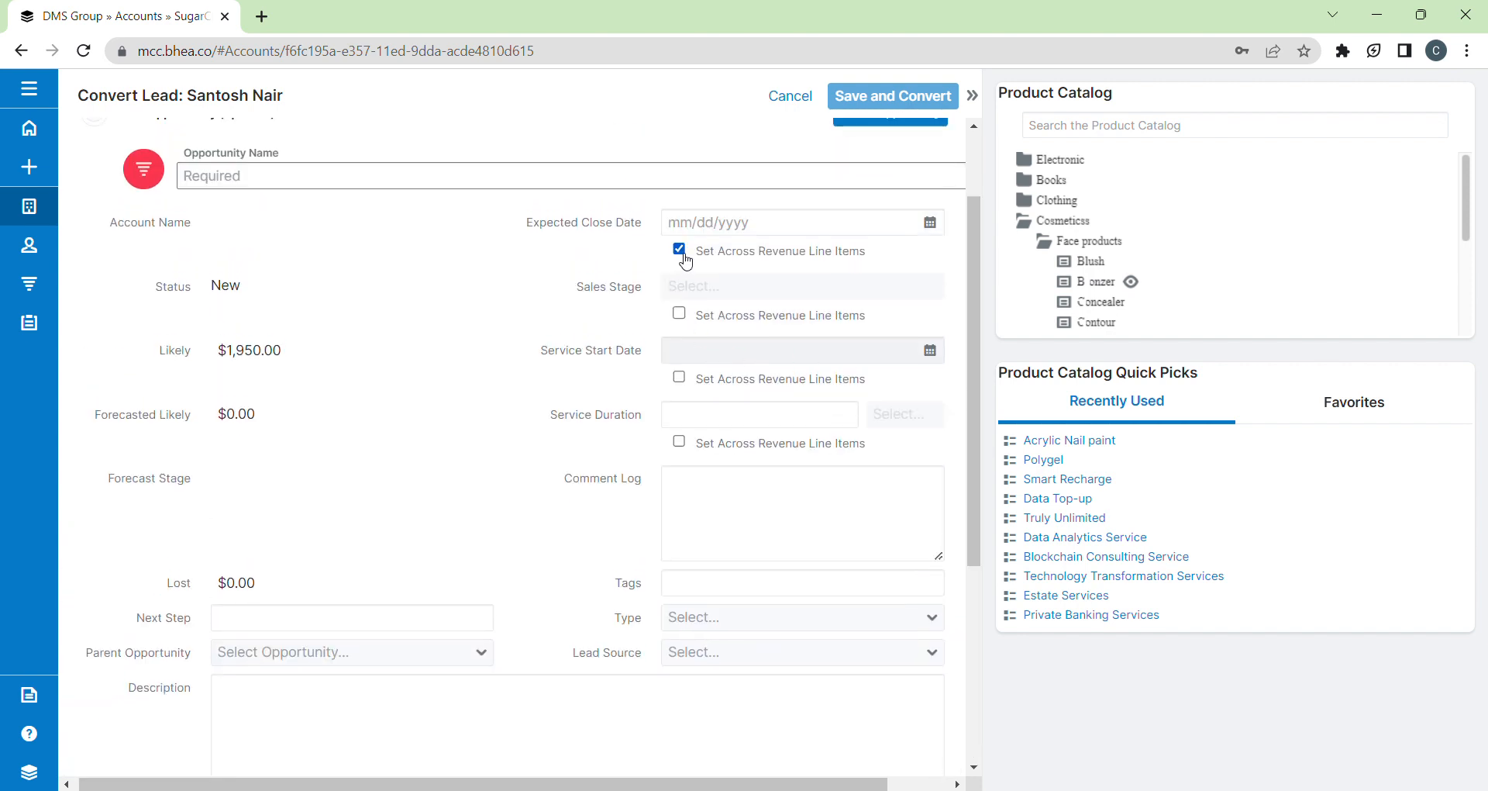
click(930, 224)
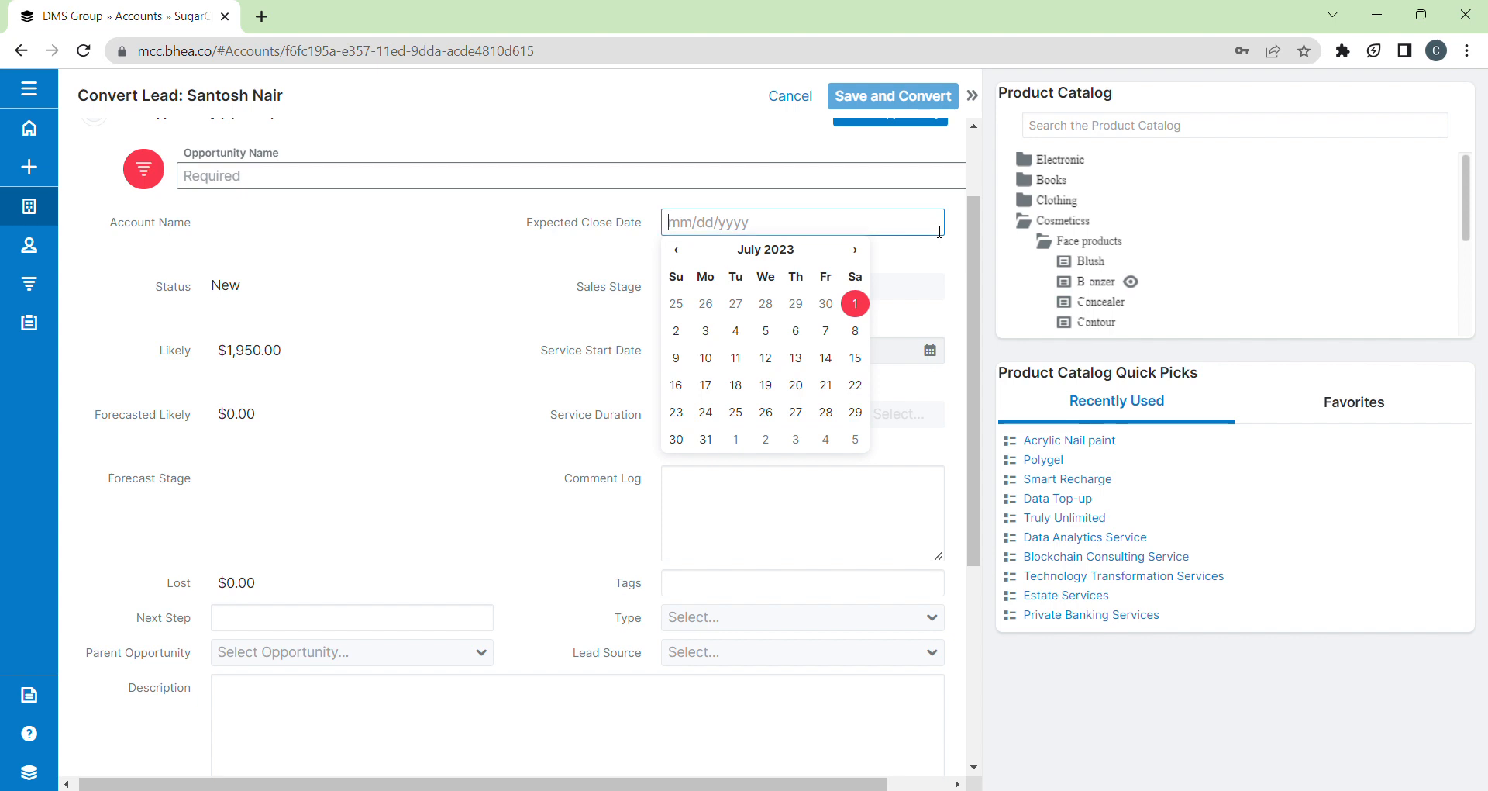
click(826, 331)
drag(977, 264, 969, 459)
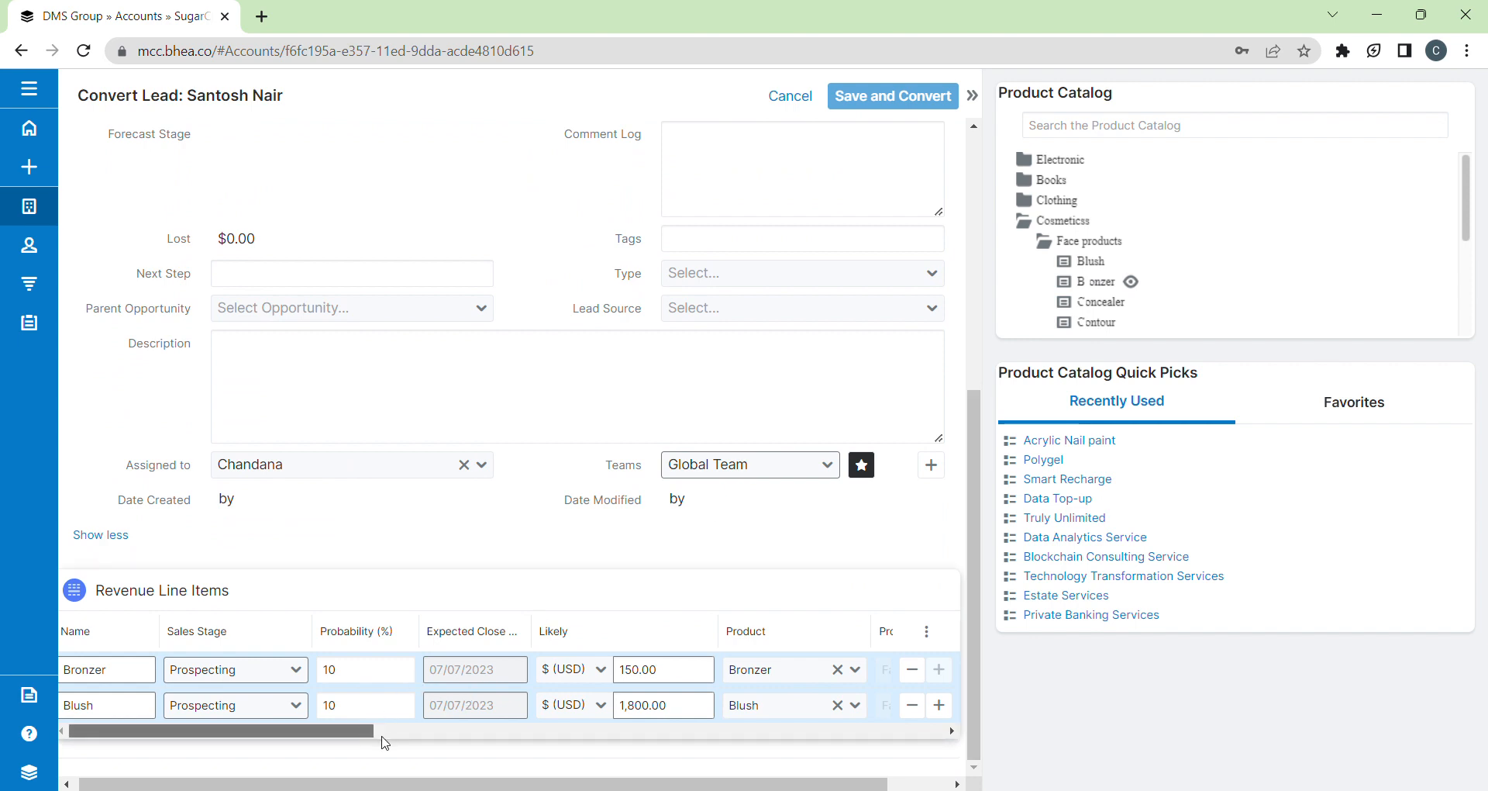
drag(365, 732, 389, 743)
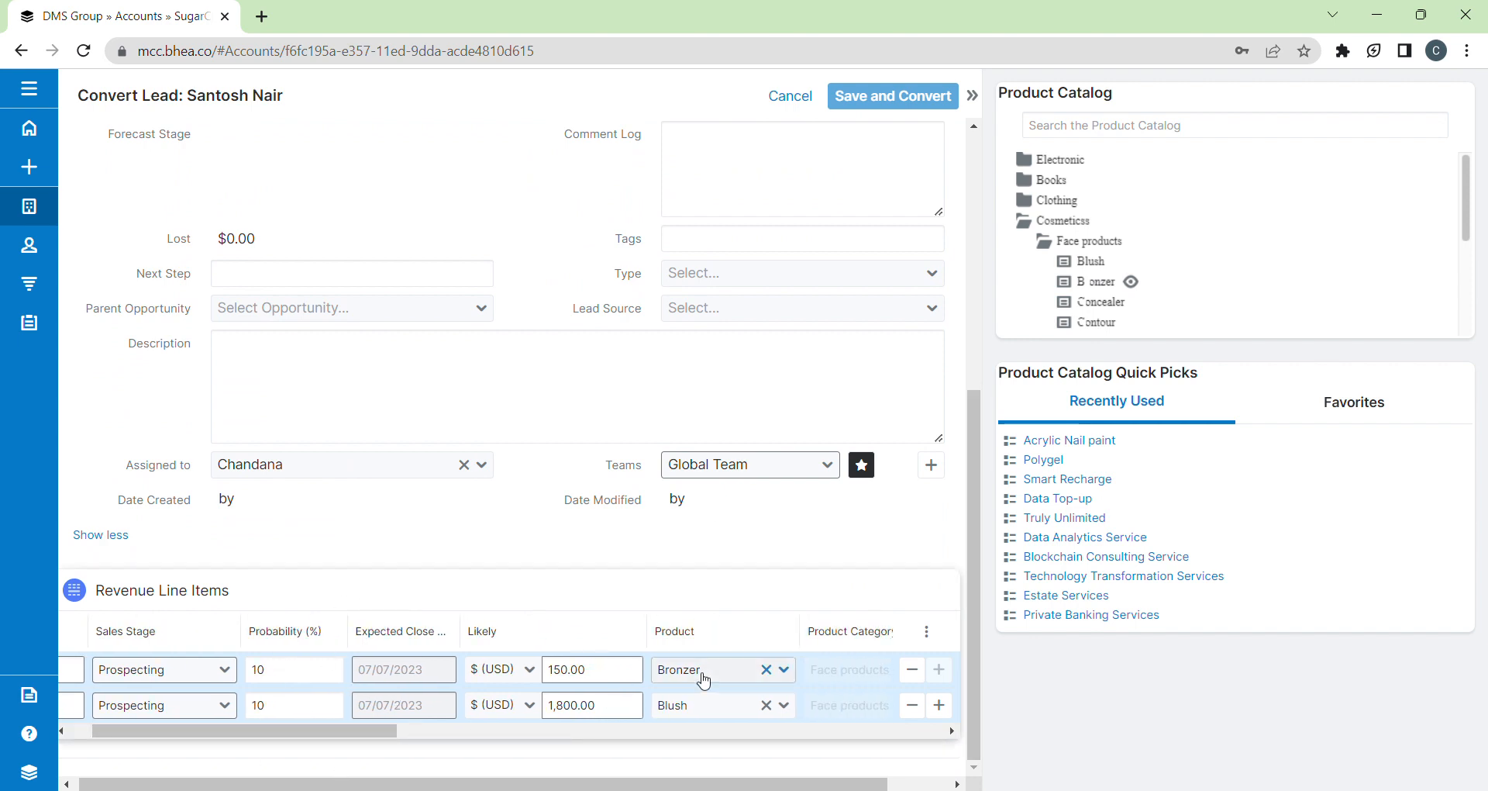
Step: Set the Bronzer line's stage to Qualification and the Blush line's to Needs Analysis
click(222, 671)
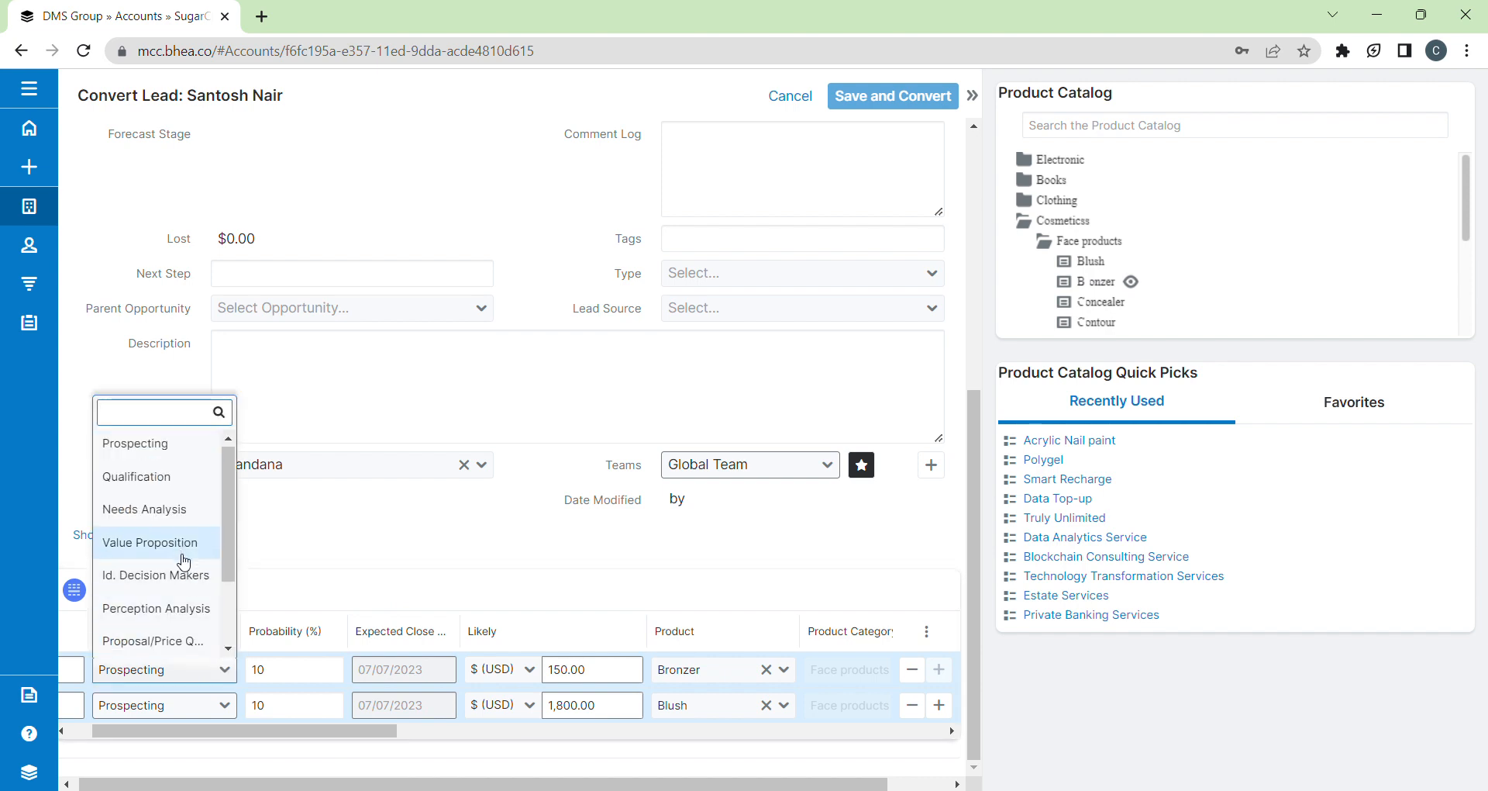
click(164, 487)
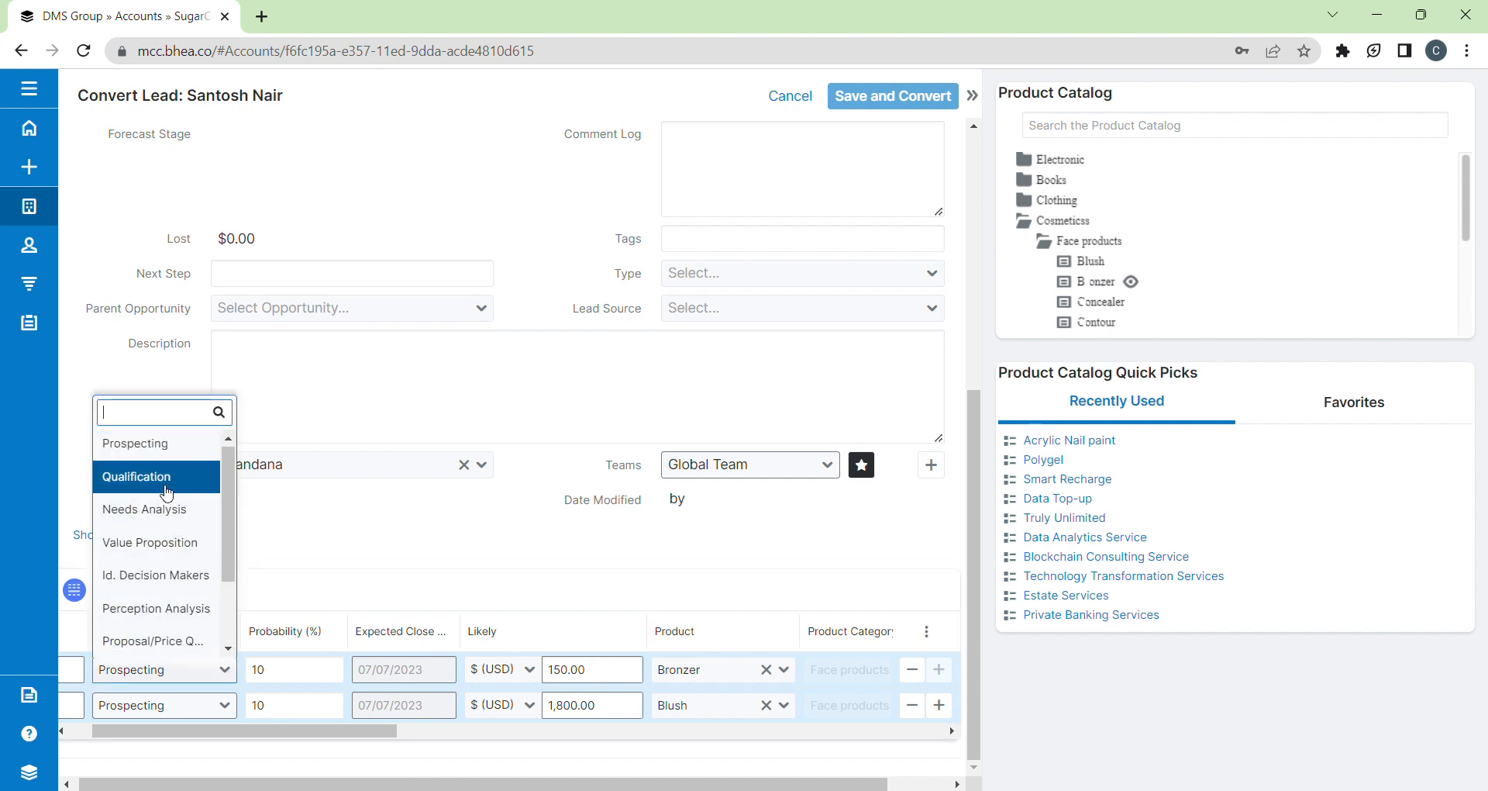
click(224, 706)
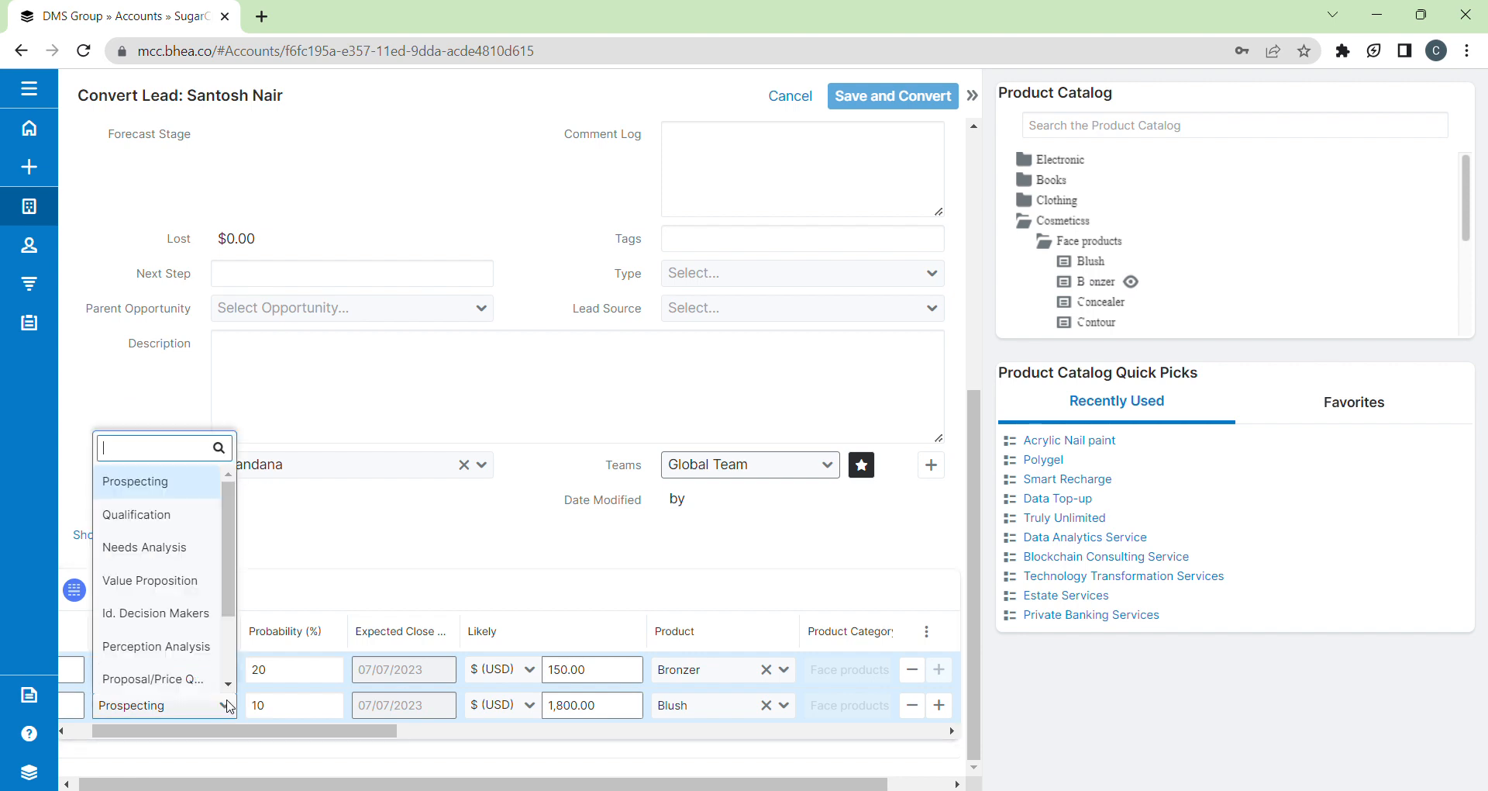
click(171, 547)
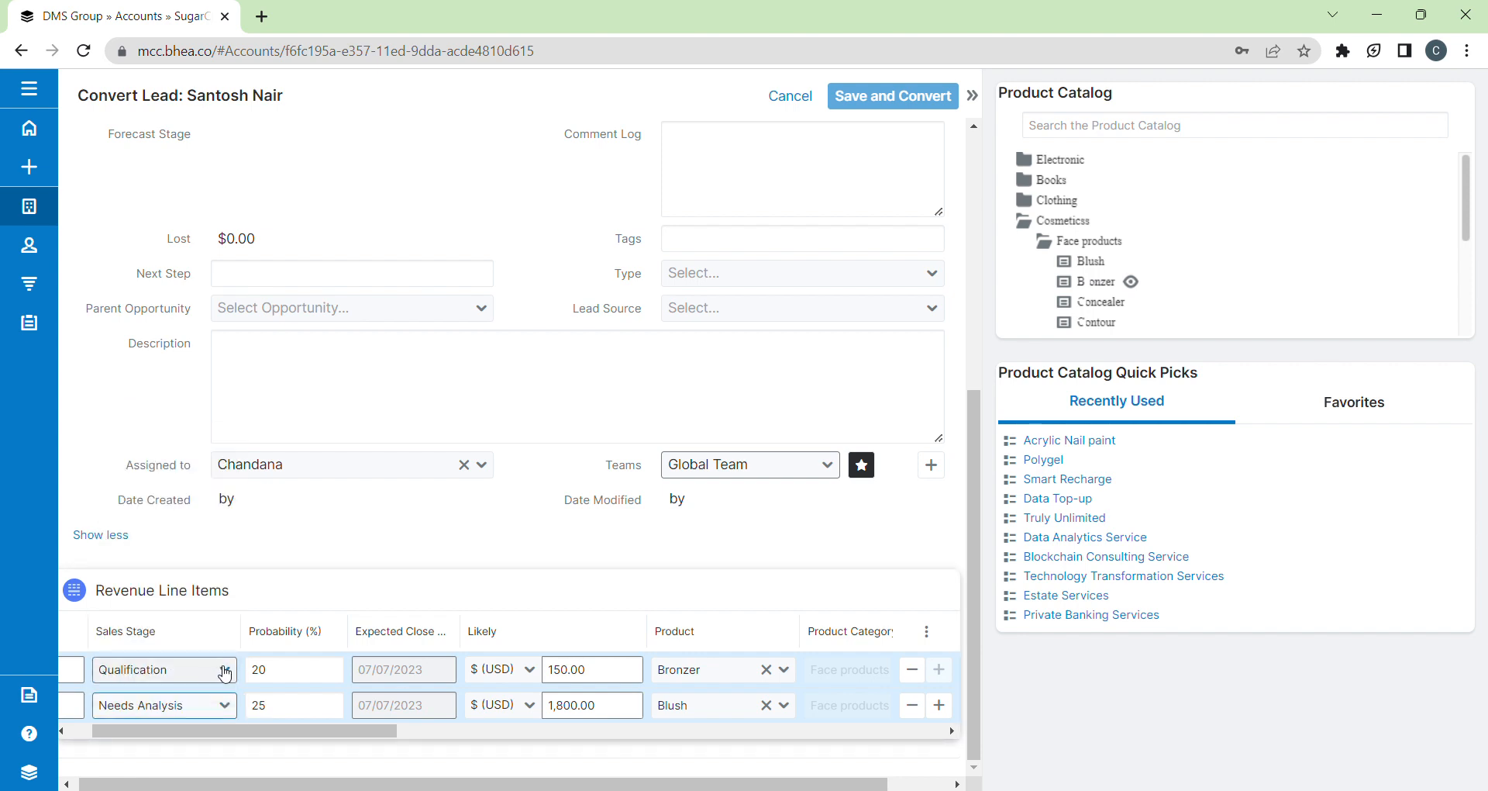
Step: Enter quantity 6 on the Bronzer line, bringing it to $900.00
drag(301, 733, 494, 746)
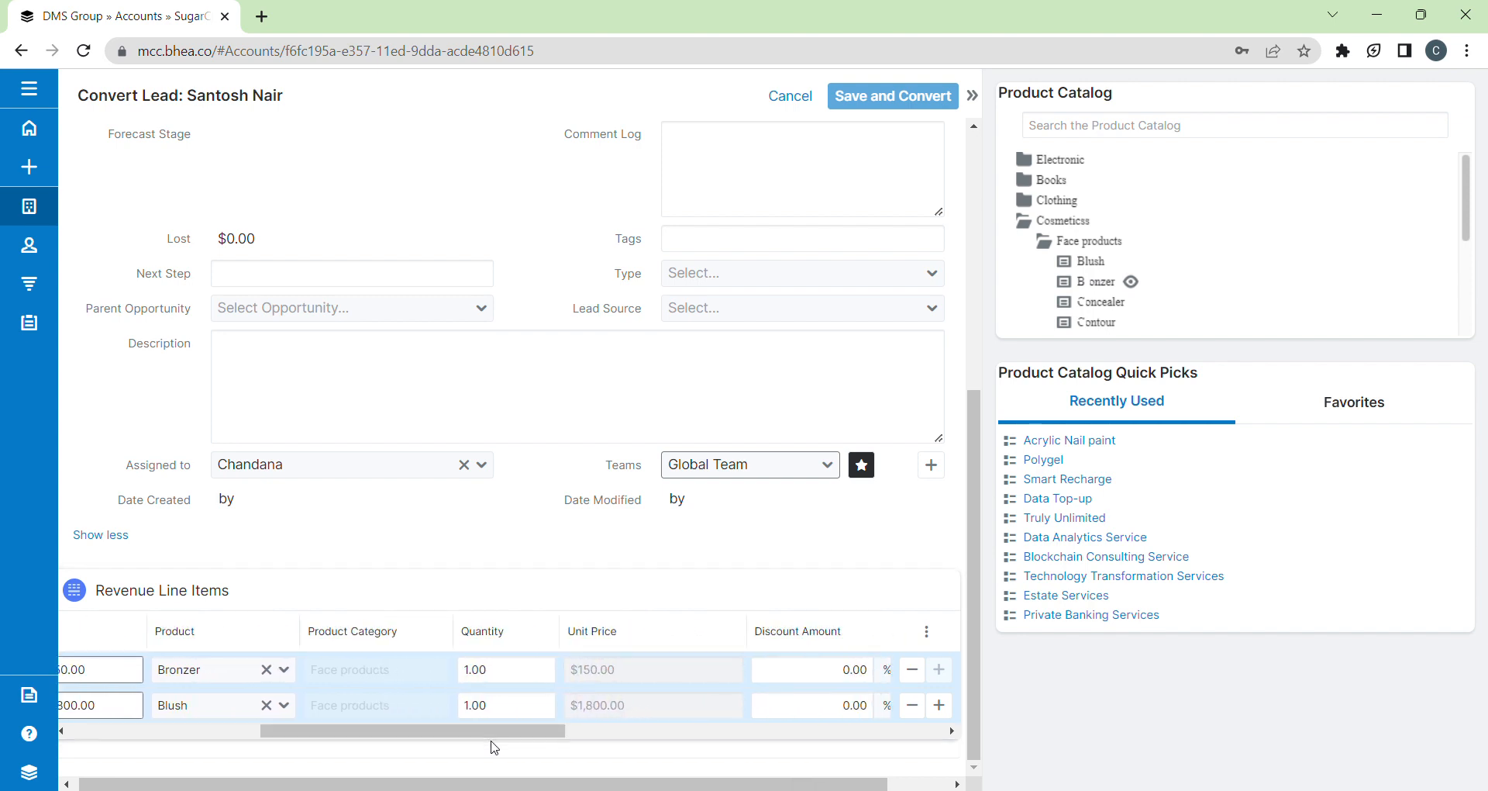
click(478, 675)
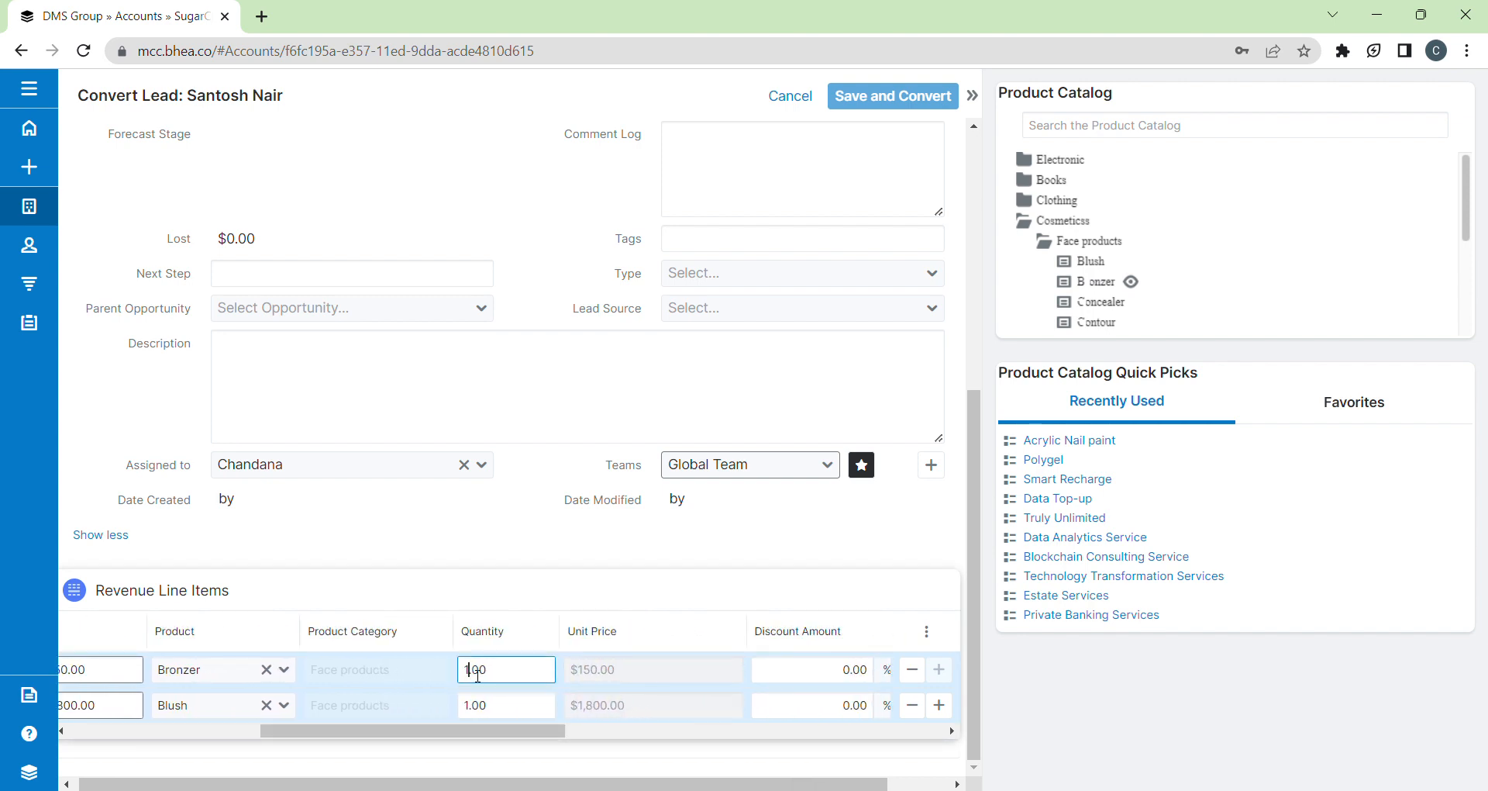
text(6)
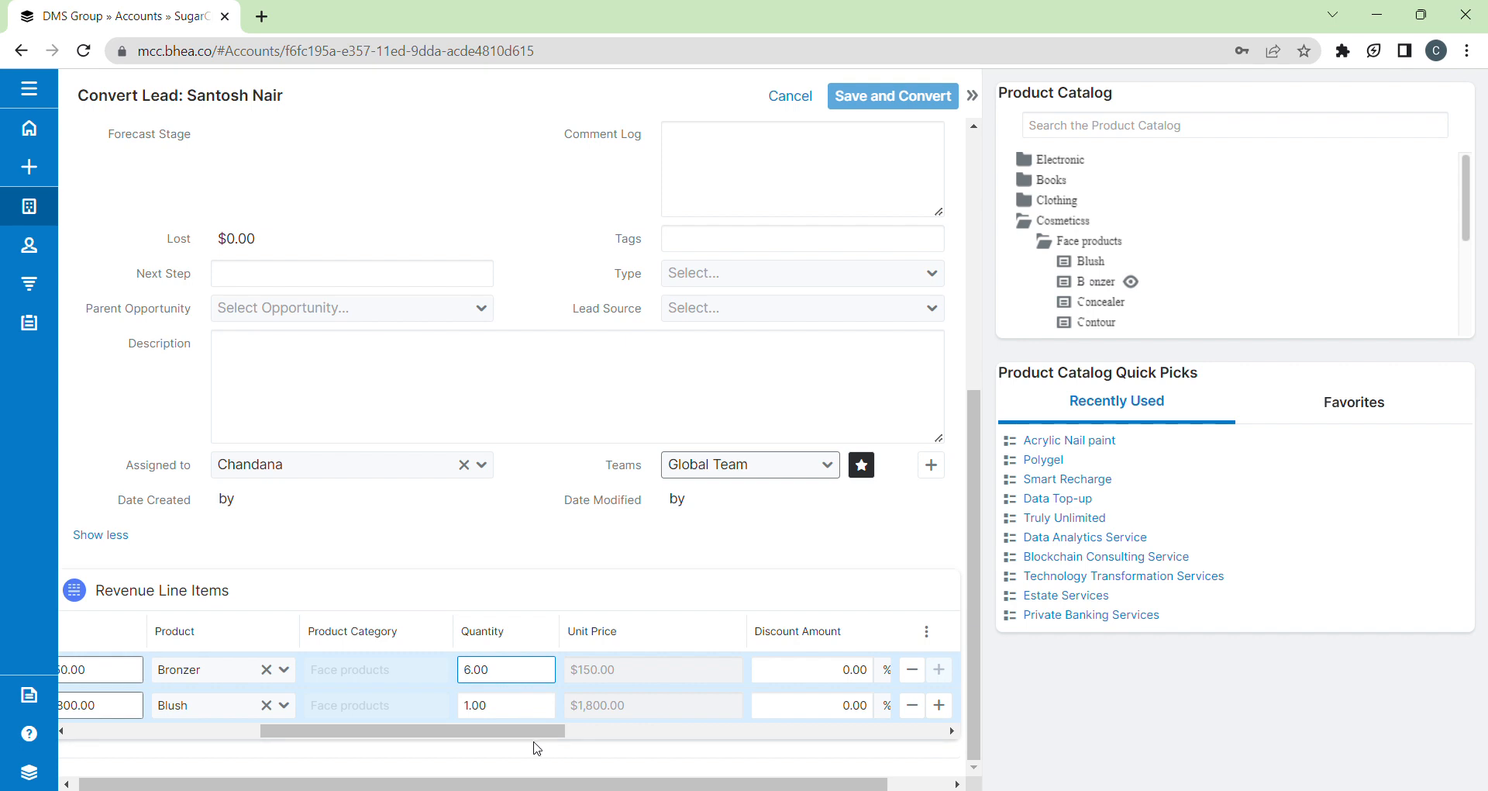
drag(522, 732, 558, 747)
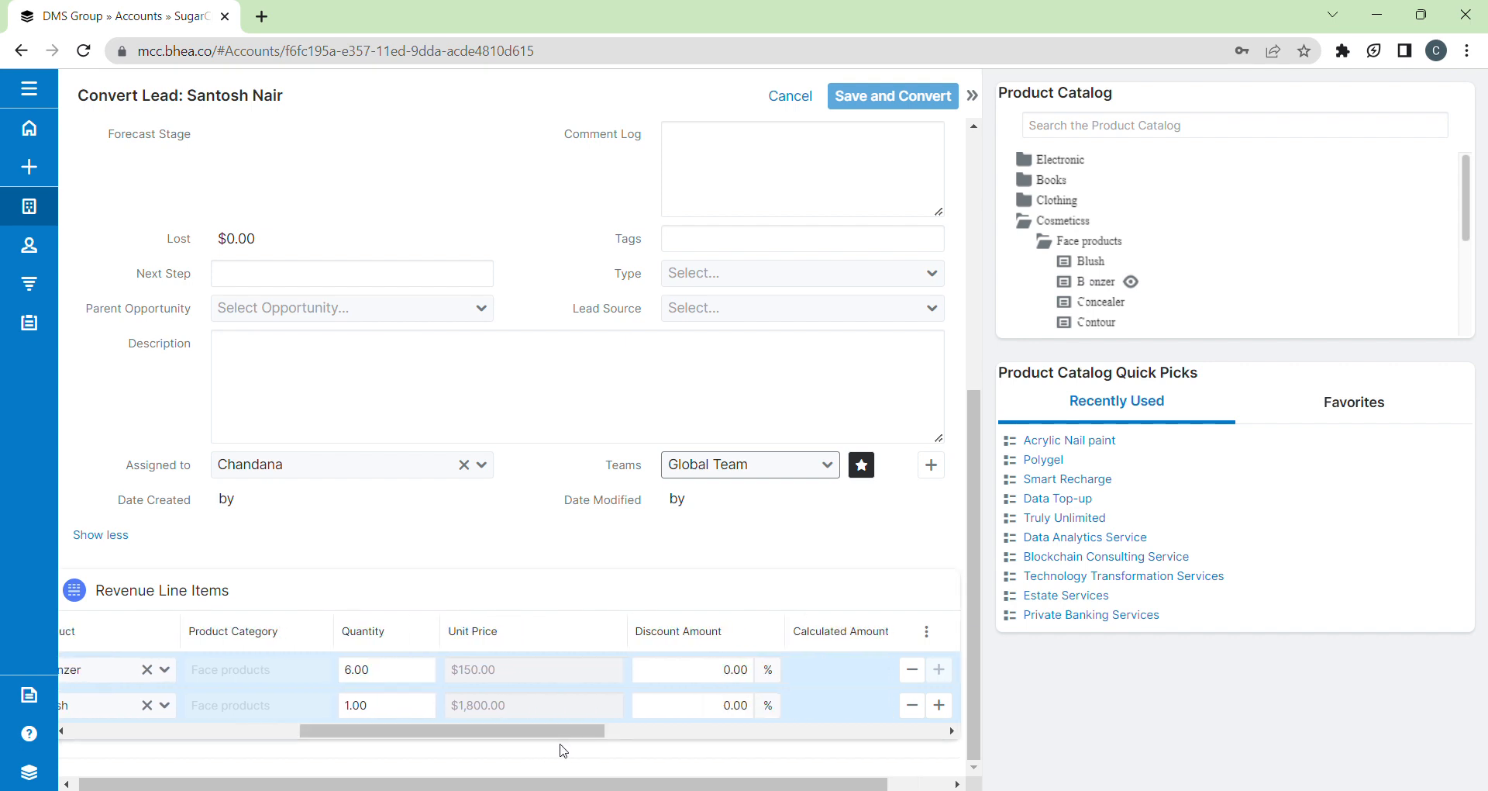
drag(486, 738, 538, 745)
scroll(974, 667, up, 3)
drag(996, 489, 976, 365)
Step: Name the opportunity 'Cosmectics for Wipro' and add it to the conversion
click(367, 285)
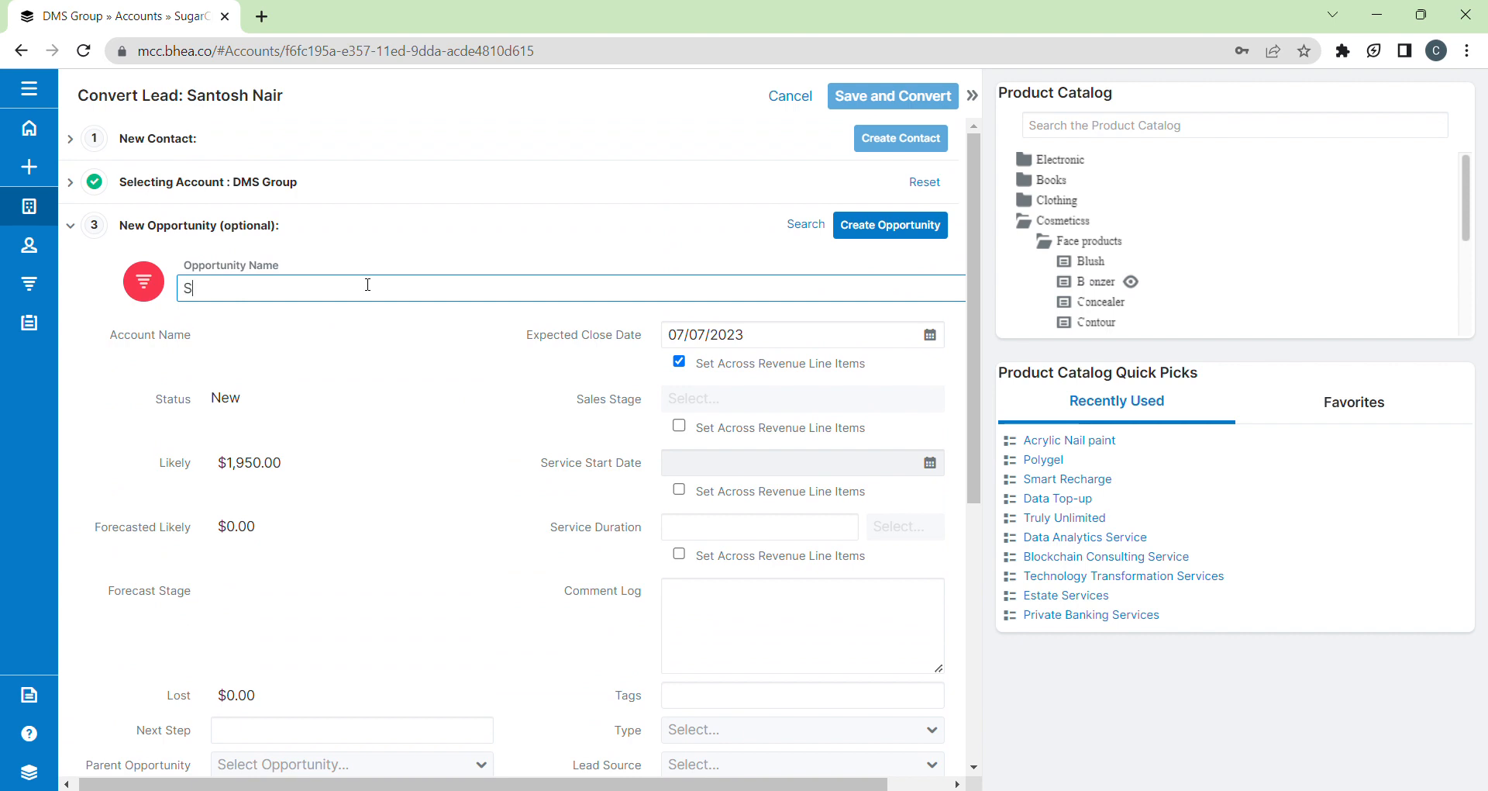
text(Cosmectics for)
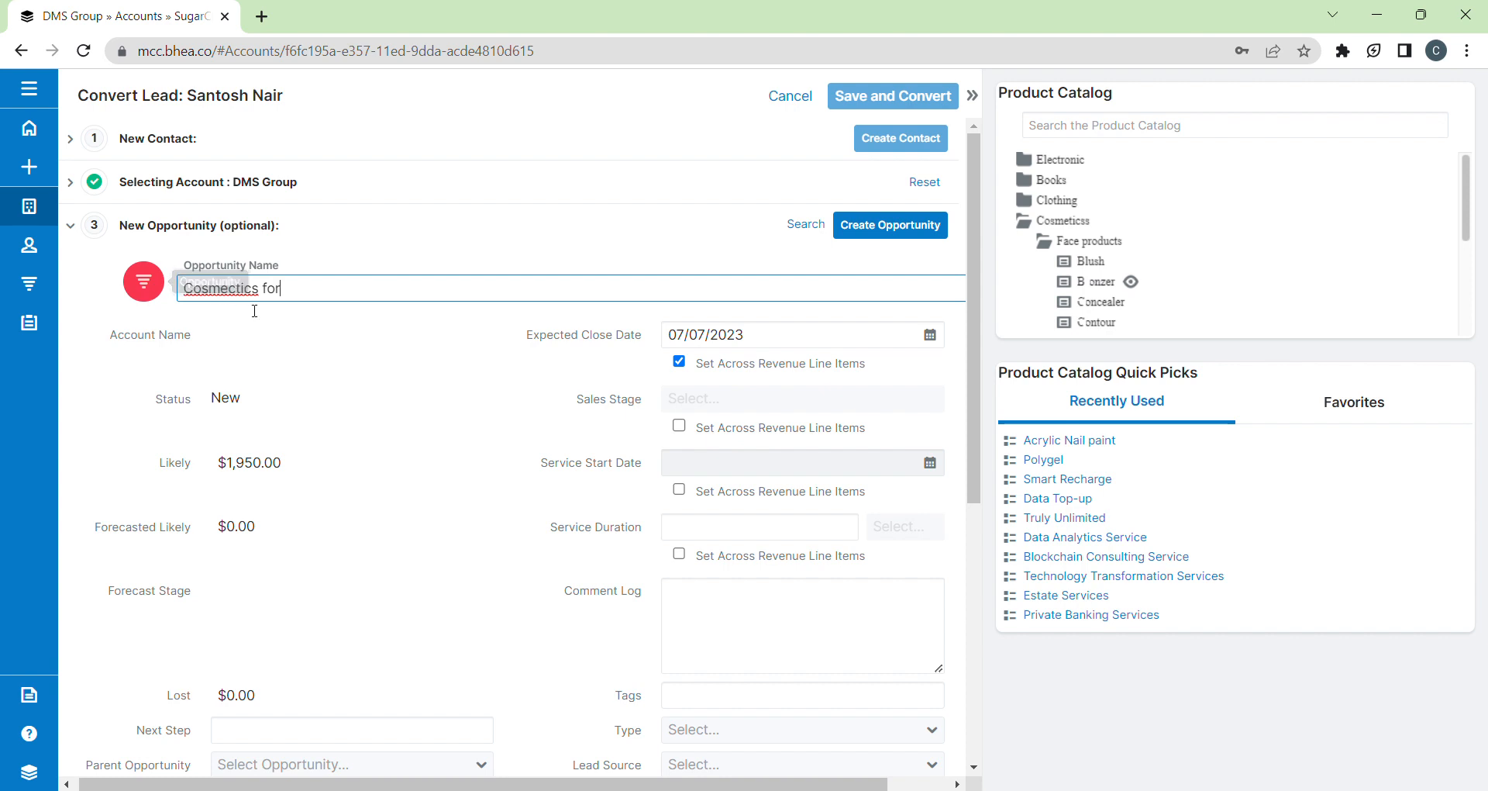
text(Wipro)
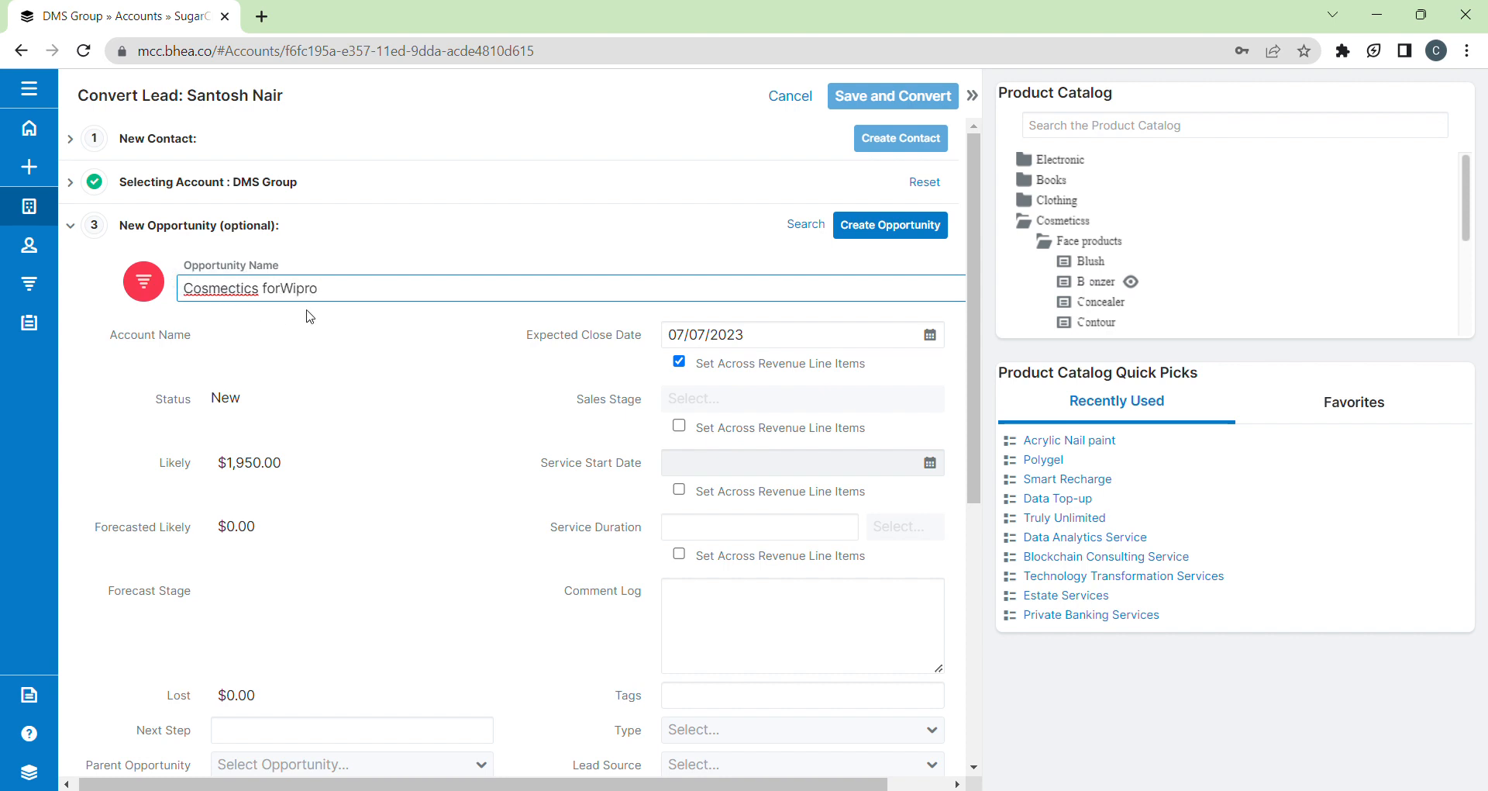
key(Left)
key(Left)
key(Left)
key(Left)
click(899, 225)
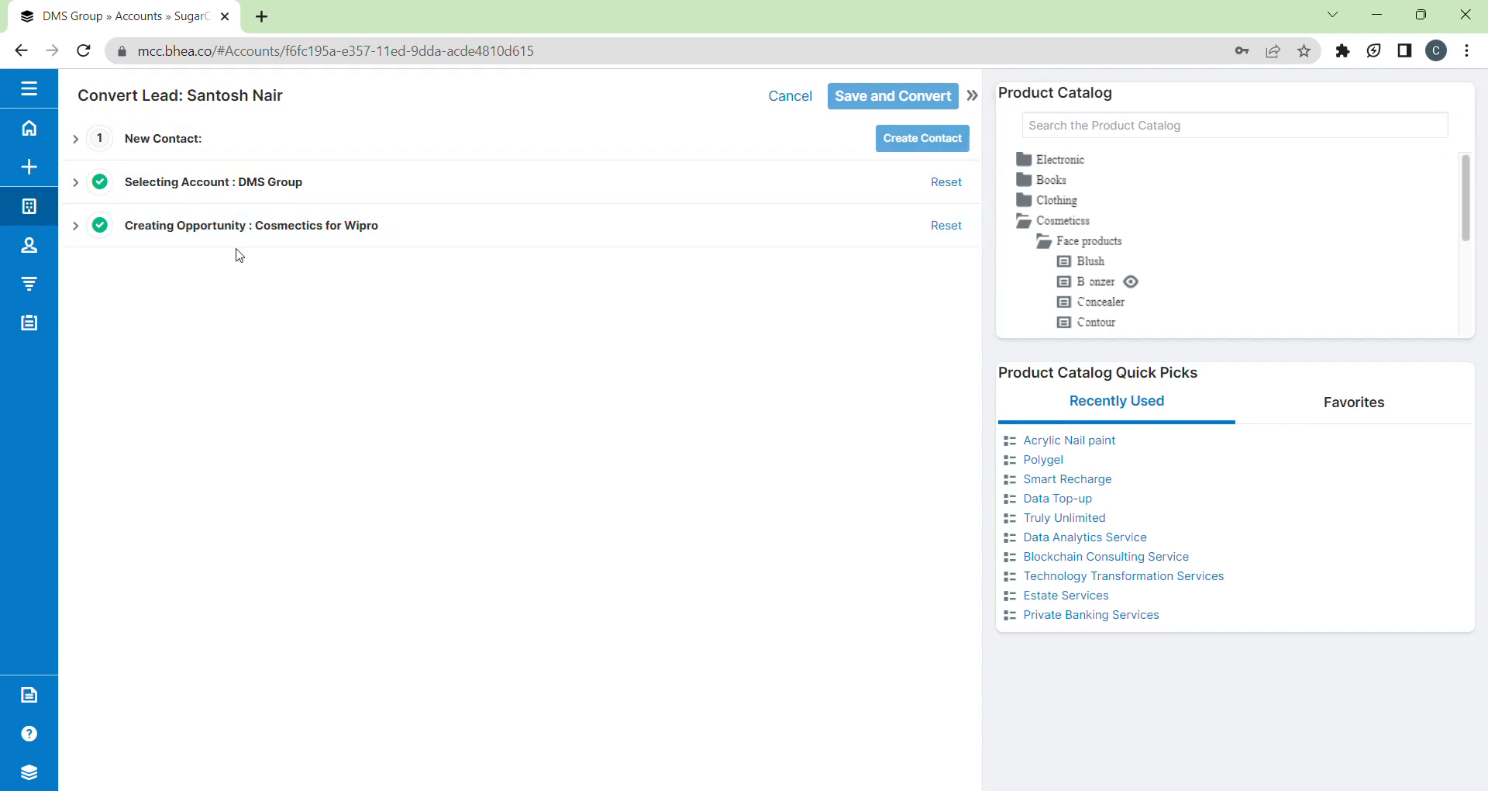
Step: Activate portal access for the new contact and replace the portal name with the contact's first name
click(162, 141)
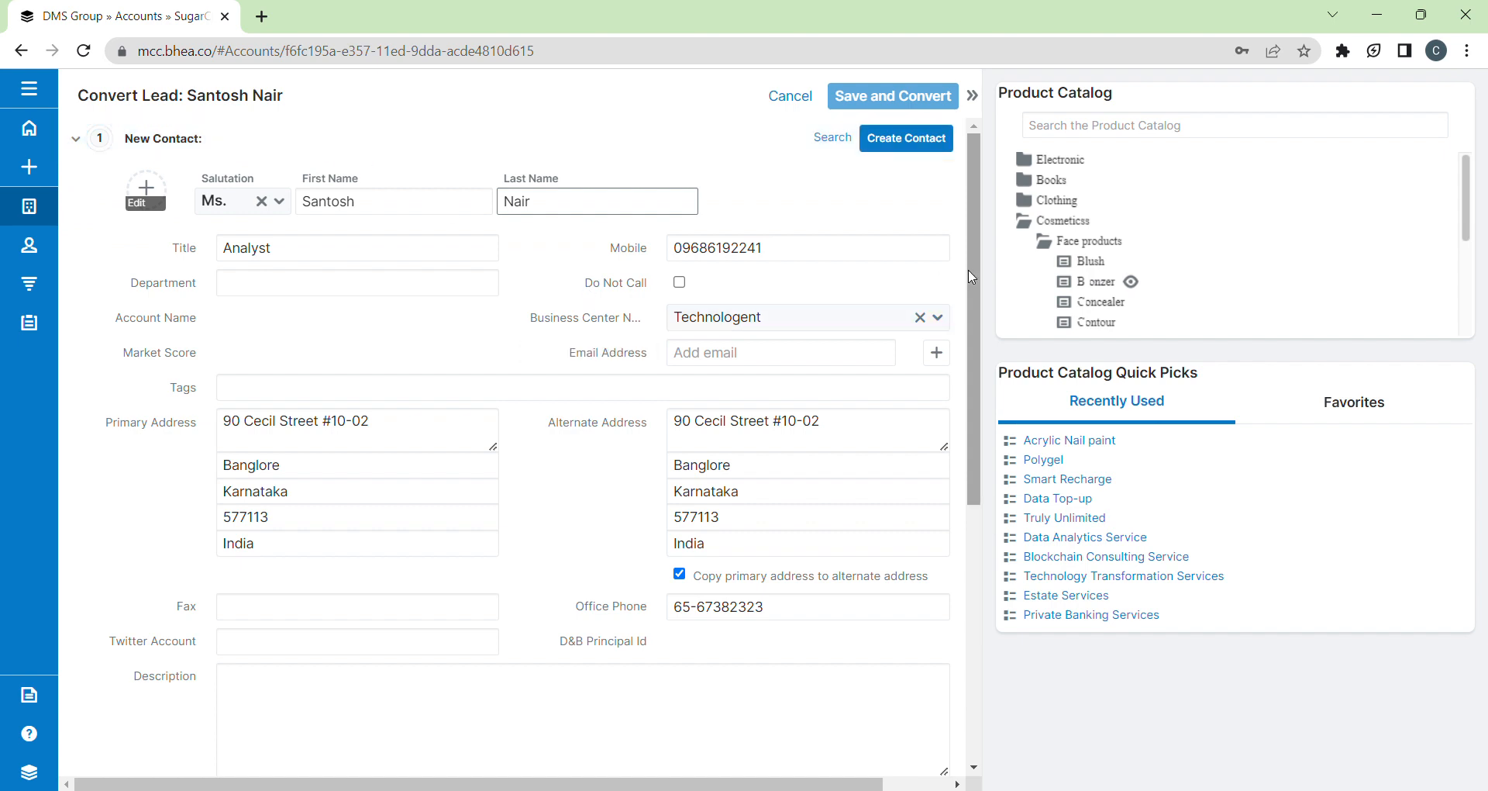
scroll(975, 277, down, 6)
scroll(976, 276, up, 6)
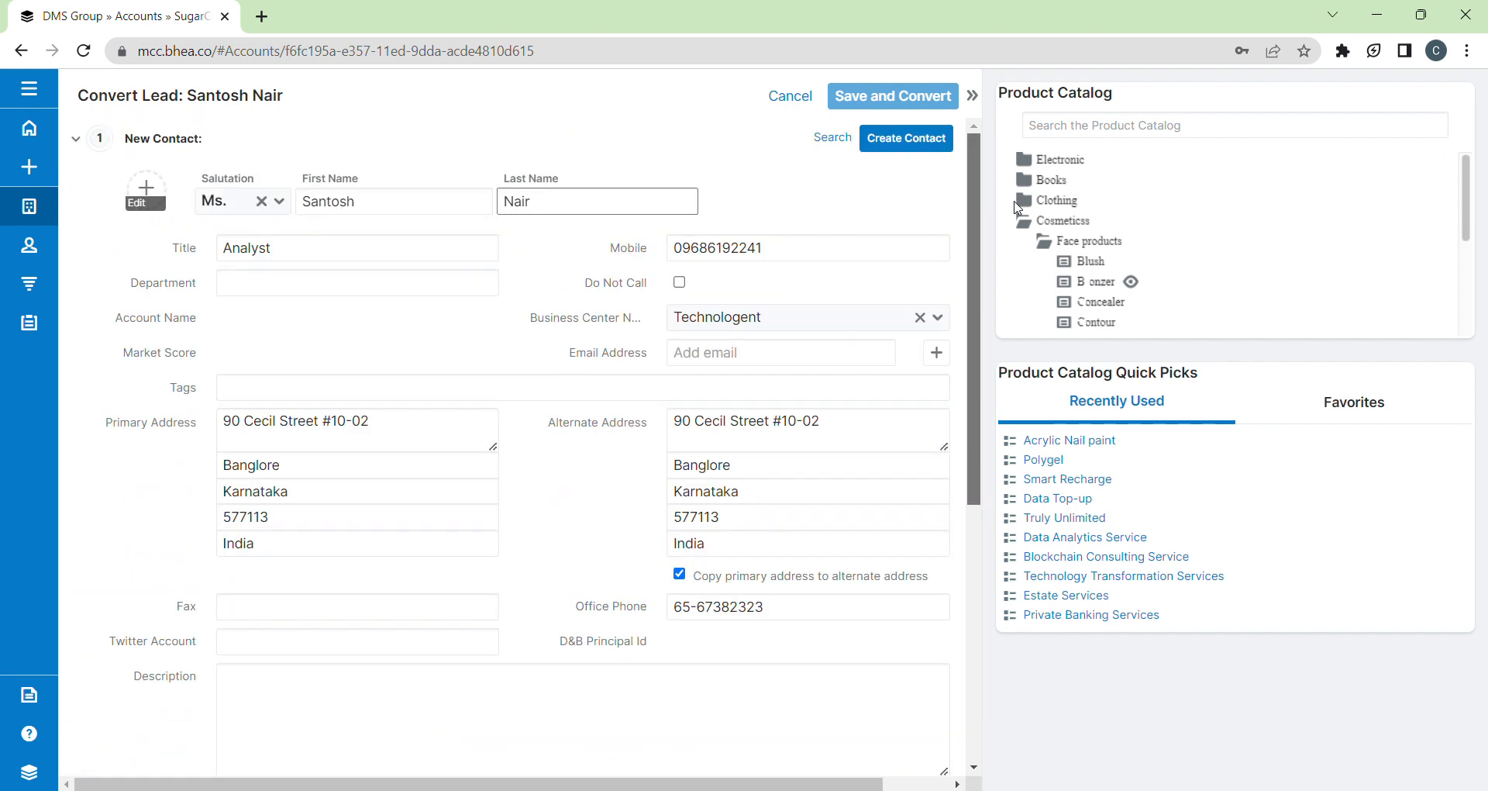
drag(969, 204, 915, 396)
click(680, 628)
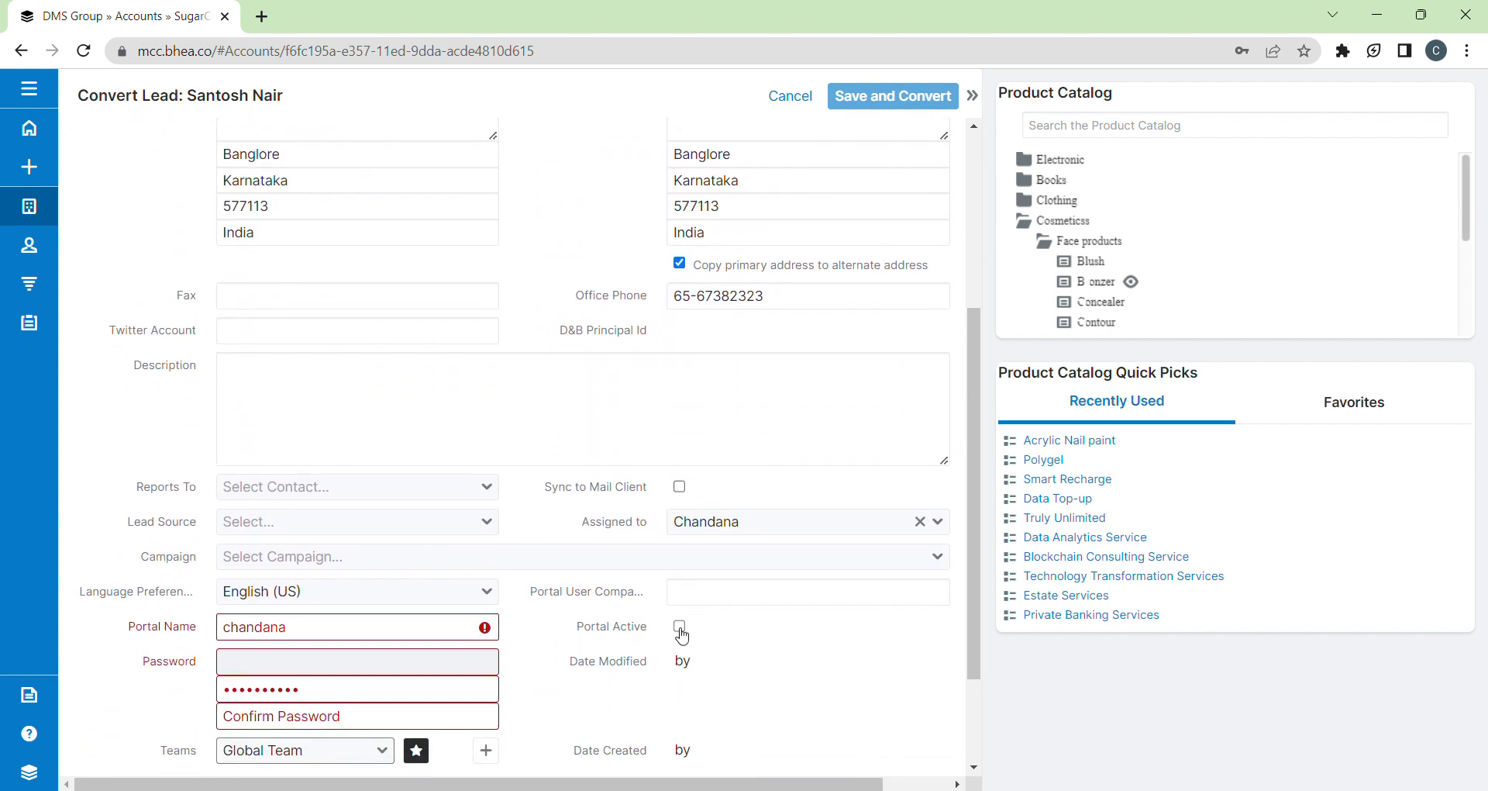
click(356, 640)
key(BackSpace)
key(BackSpace)
key(BackSpace)
key(BackSpace)
key(BackSpace)
key(BackSpace)
key(BackSpace)
key(BackSpace)
text(Sa)
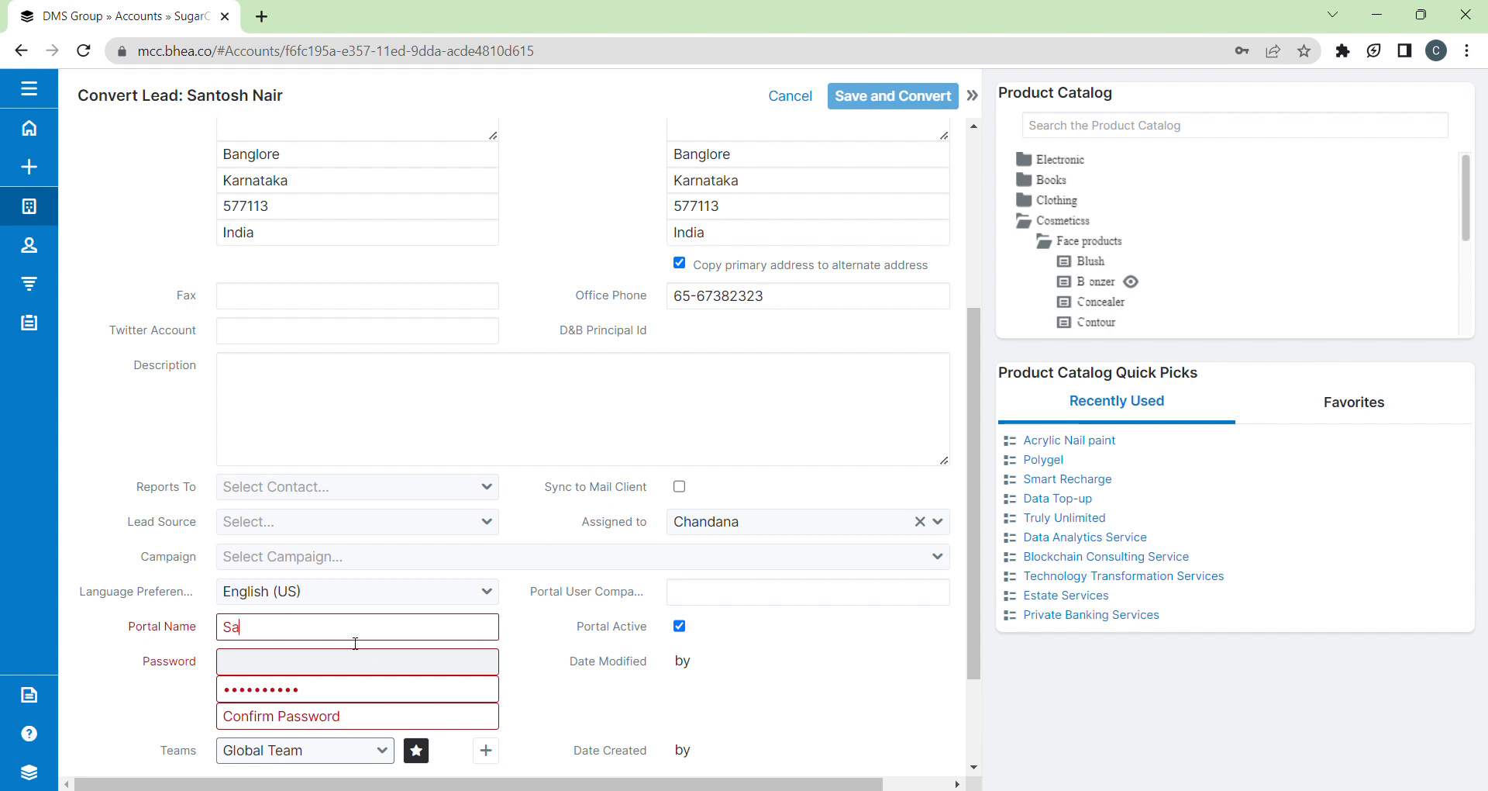
text(ntosh)
Step: Enter and confirm a new portal password, then create the contact
click(329, 690)
key(BackSpace)
key(BackSpace)
key(BackSpace)
key(BackSpace)
key(BackSpace)
key(BackSpace)
key(BackSpace)
key(BackSpace)
key(BackSpace)
key(BackSpace)
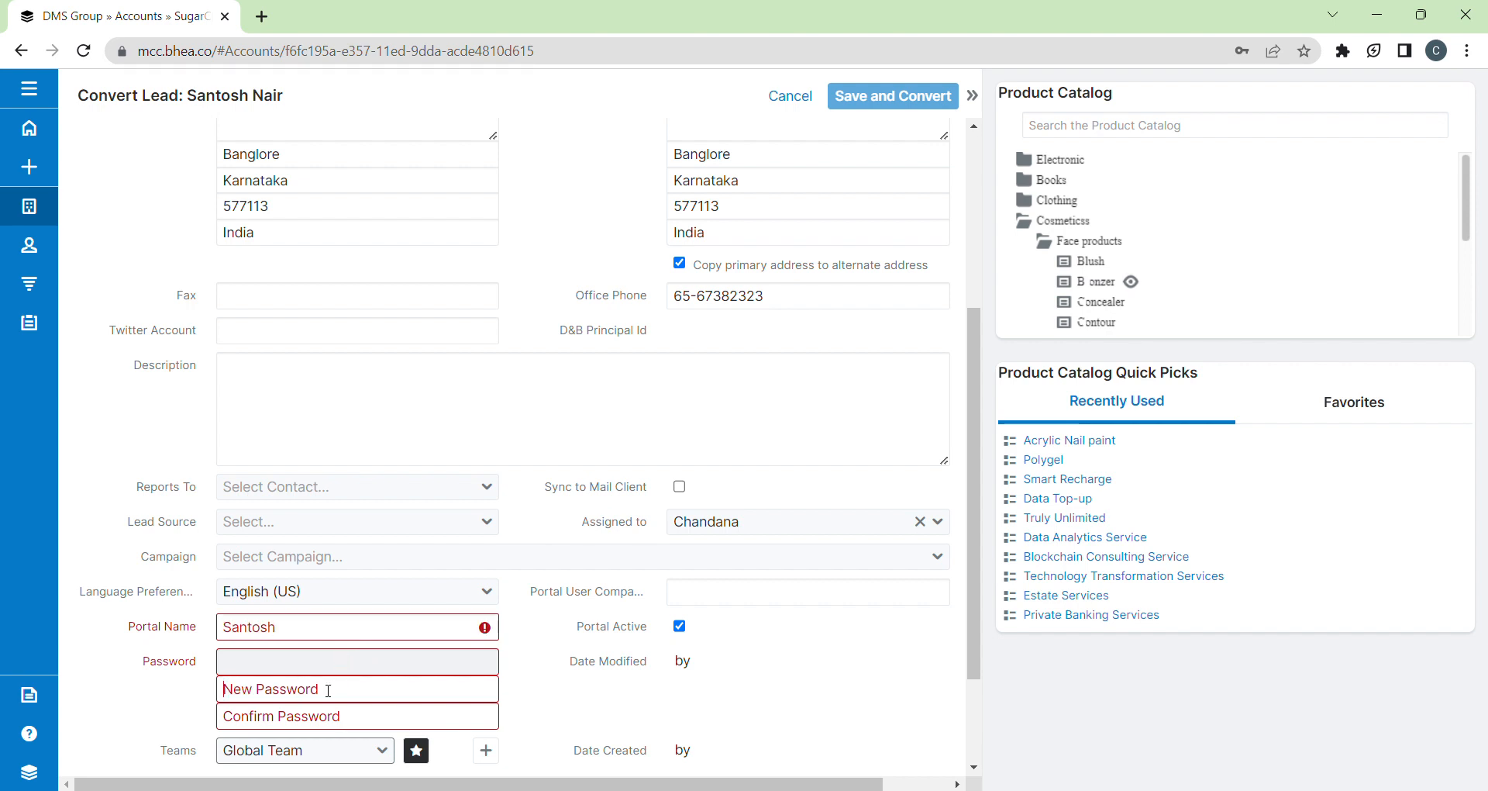
text(••••••••)
click(342, 725)
text(••••••••)
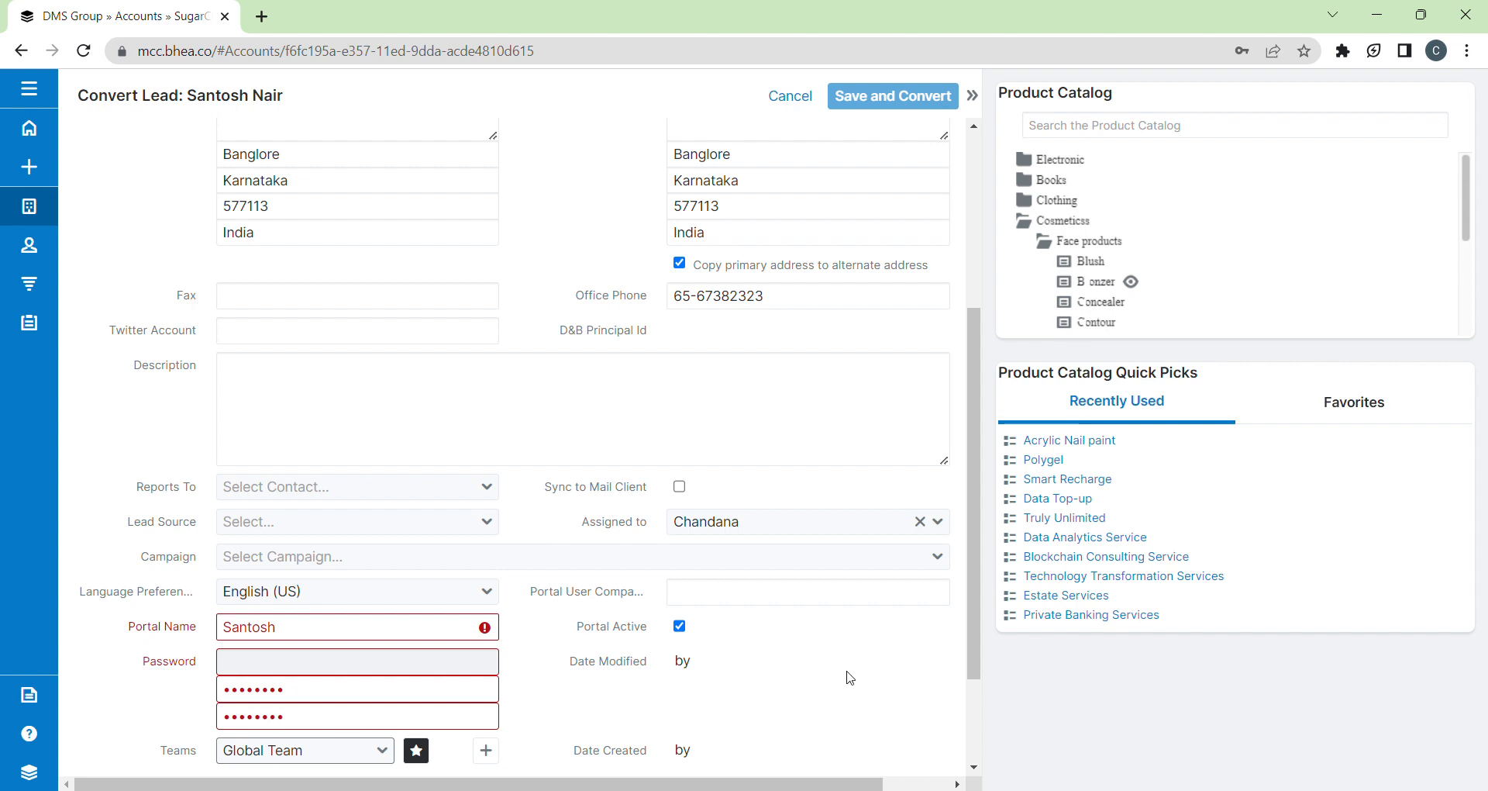
drag(970, 496, 969, 322)
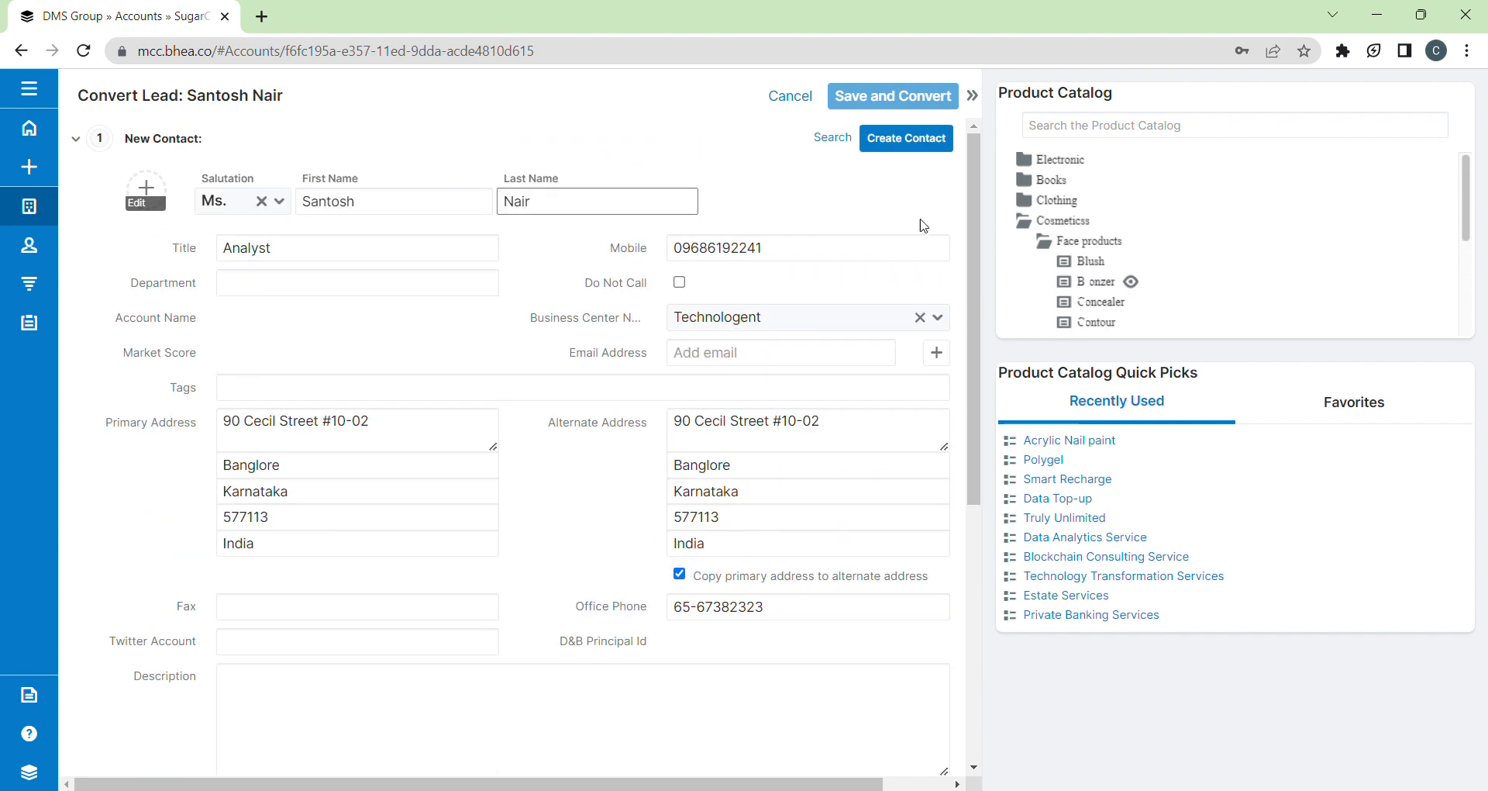
click(893, 149)
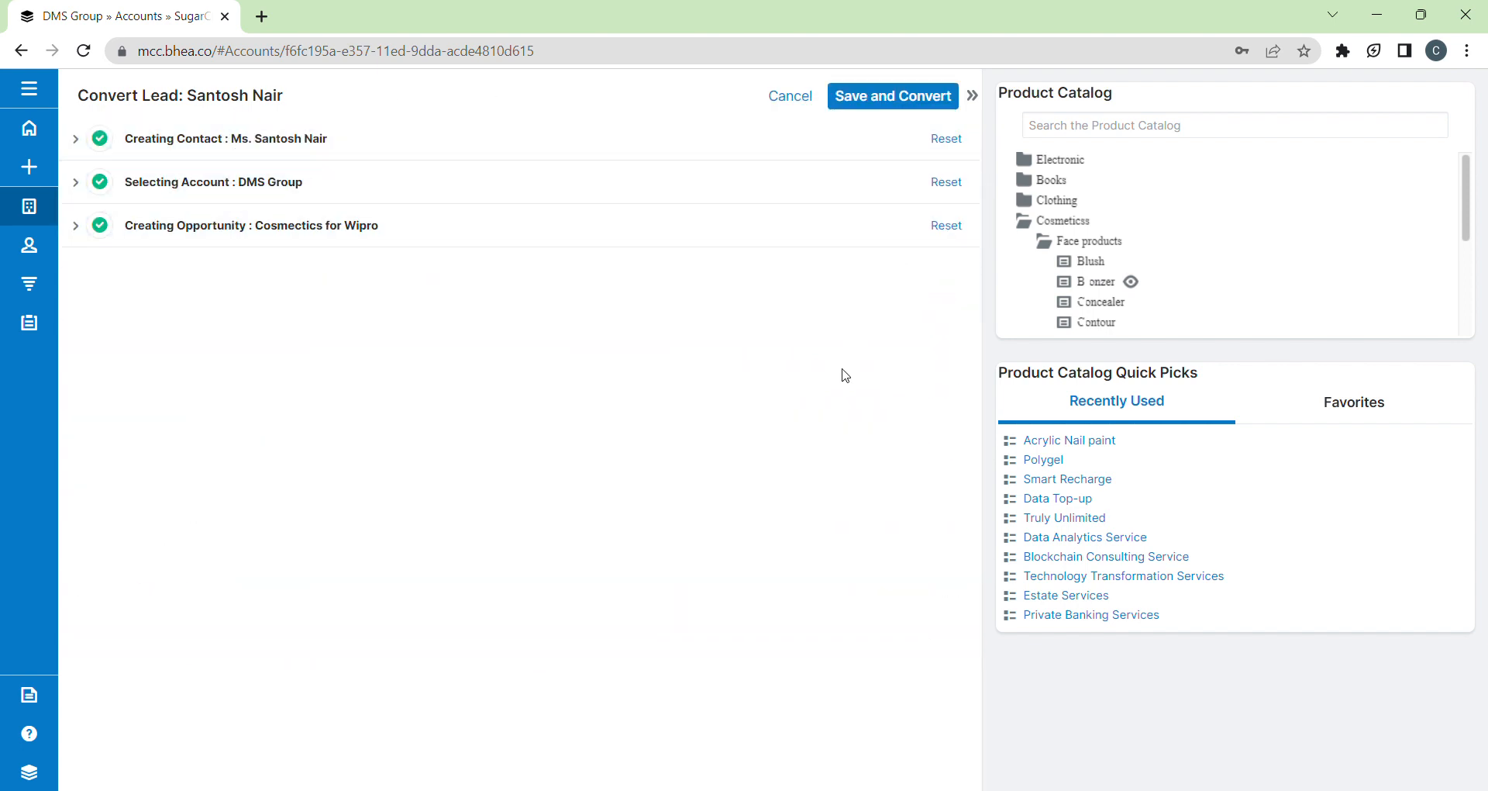
Step: Save and convert the DMS Group lead so its record shows Converted
click(919, 99)
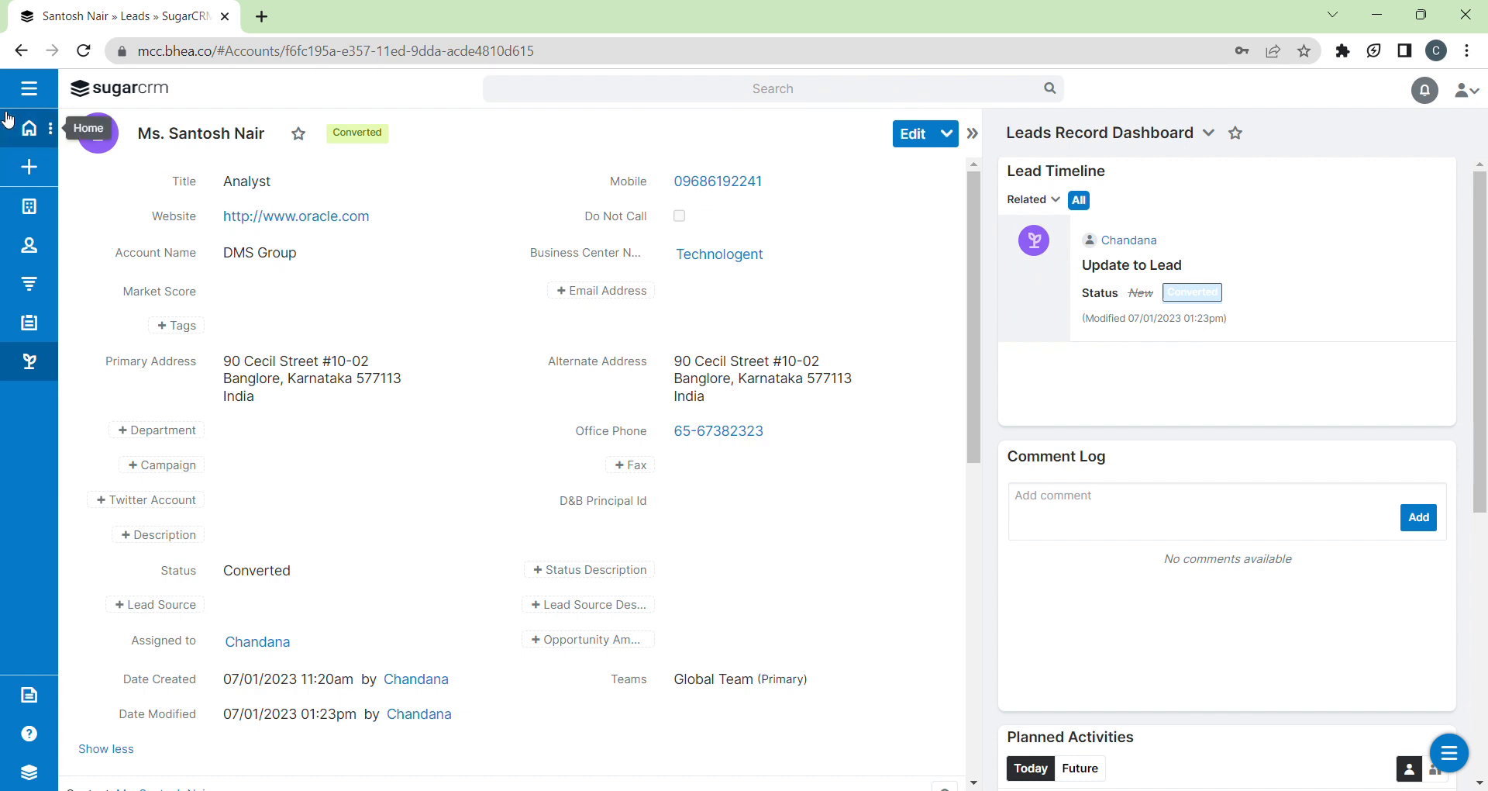
click(29, 90)
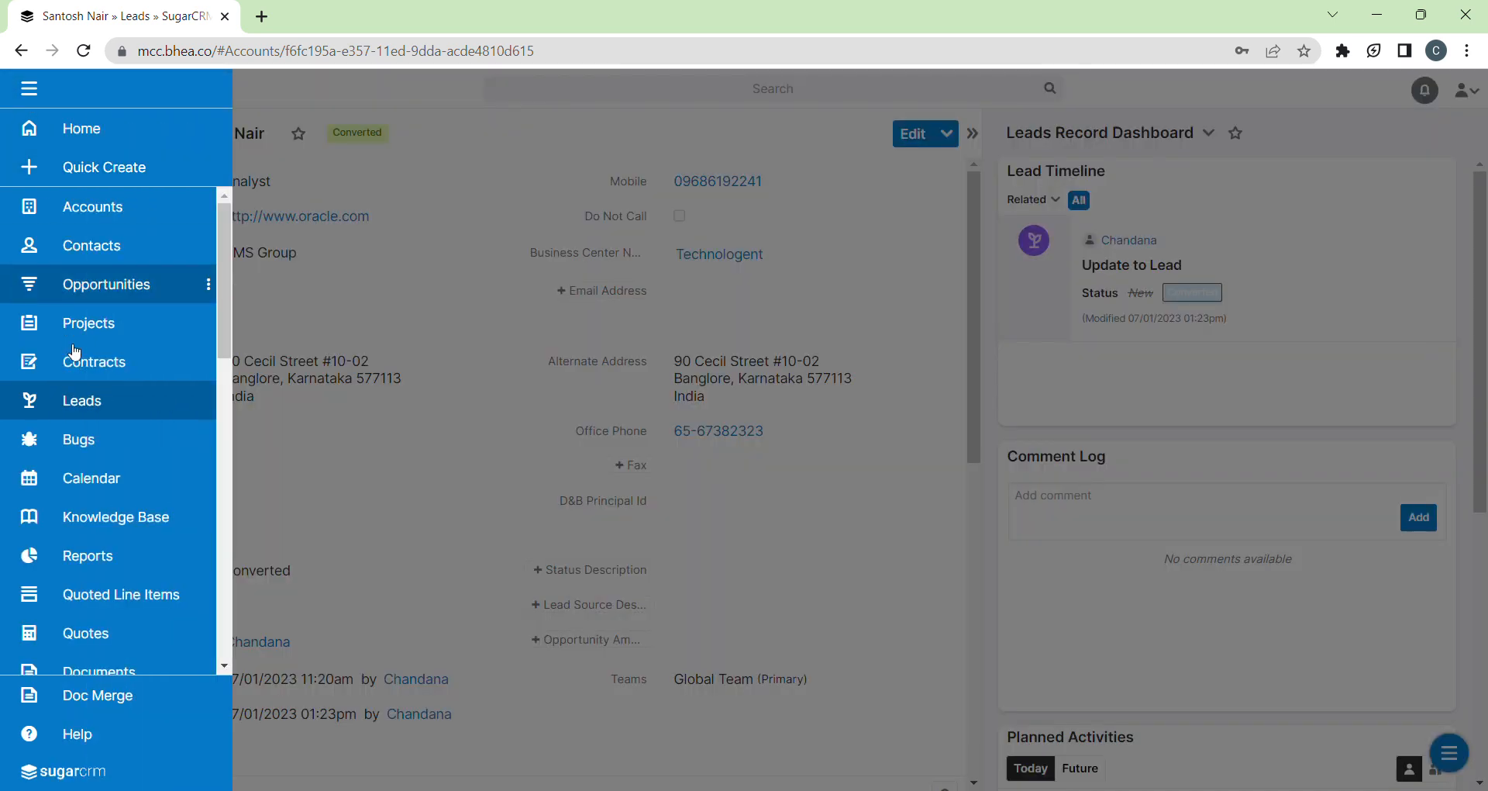
Step: Open the Leads list and inspect the In Process lead's record
click(90, 414)
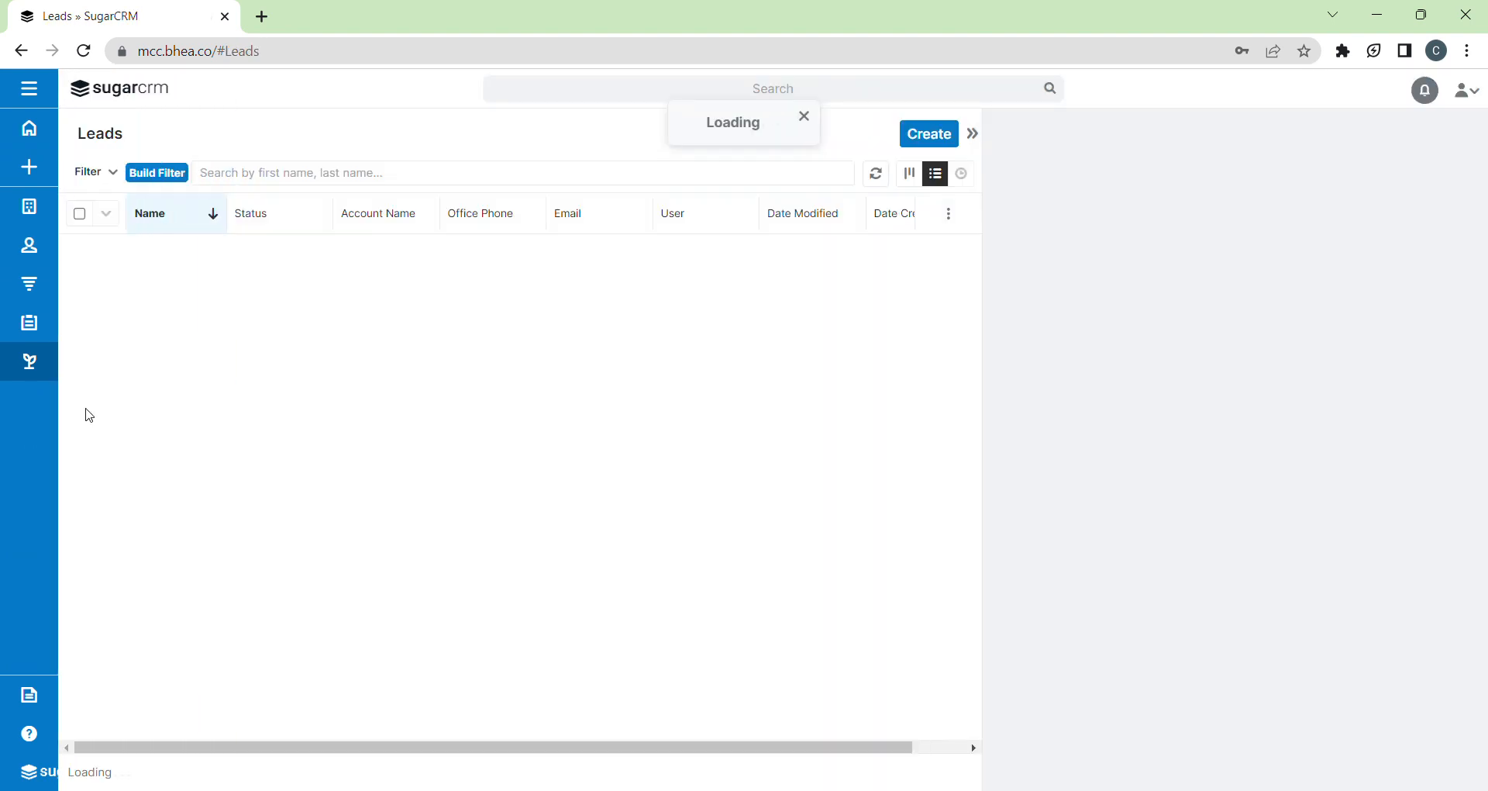
scroll(930, 574, down, 3)
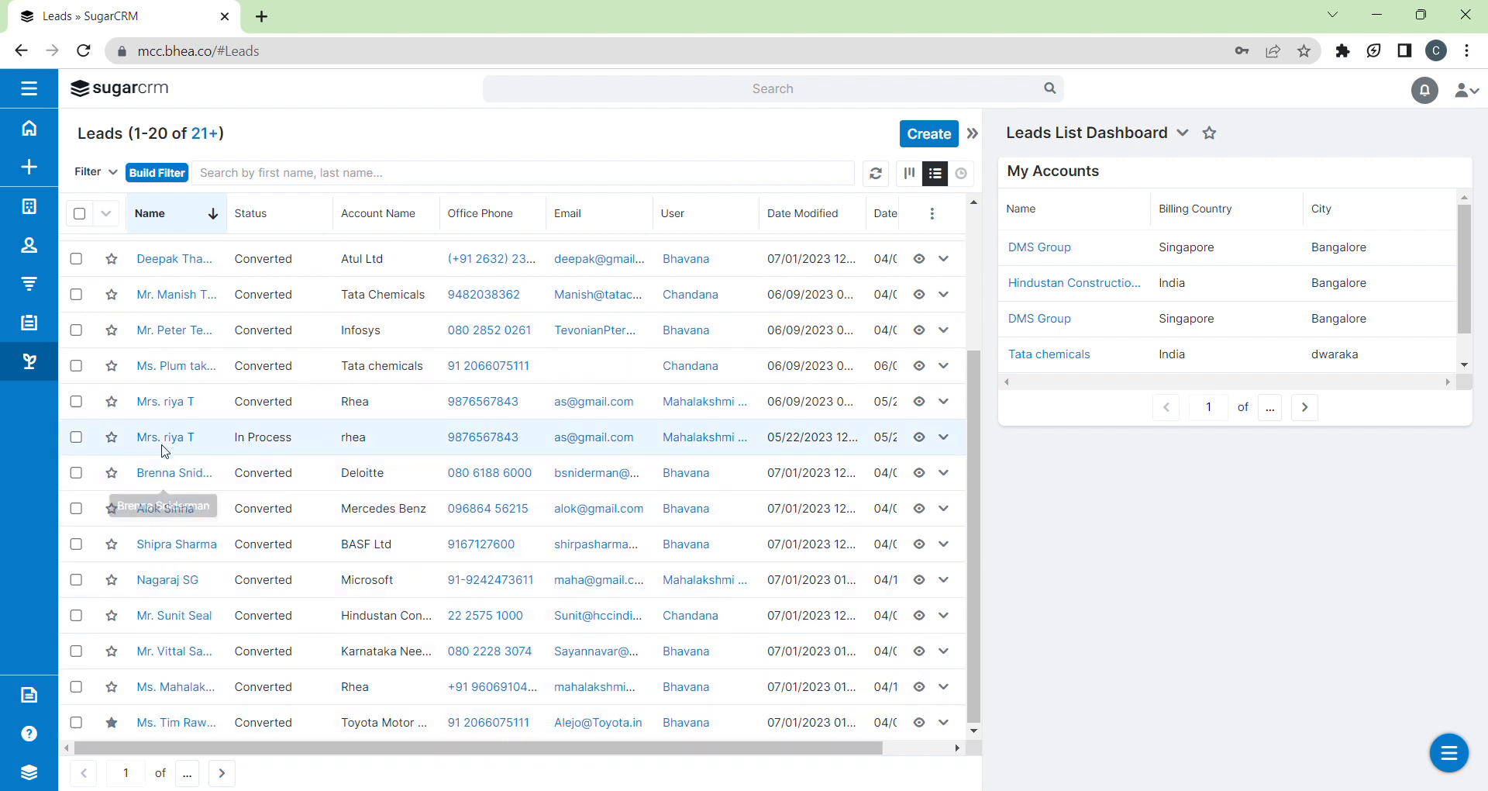
click(157, 439)
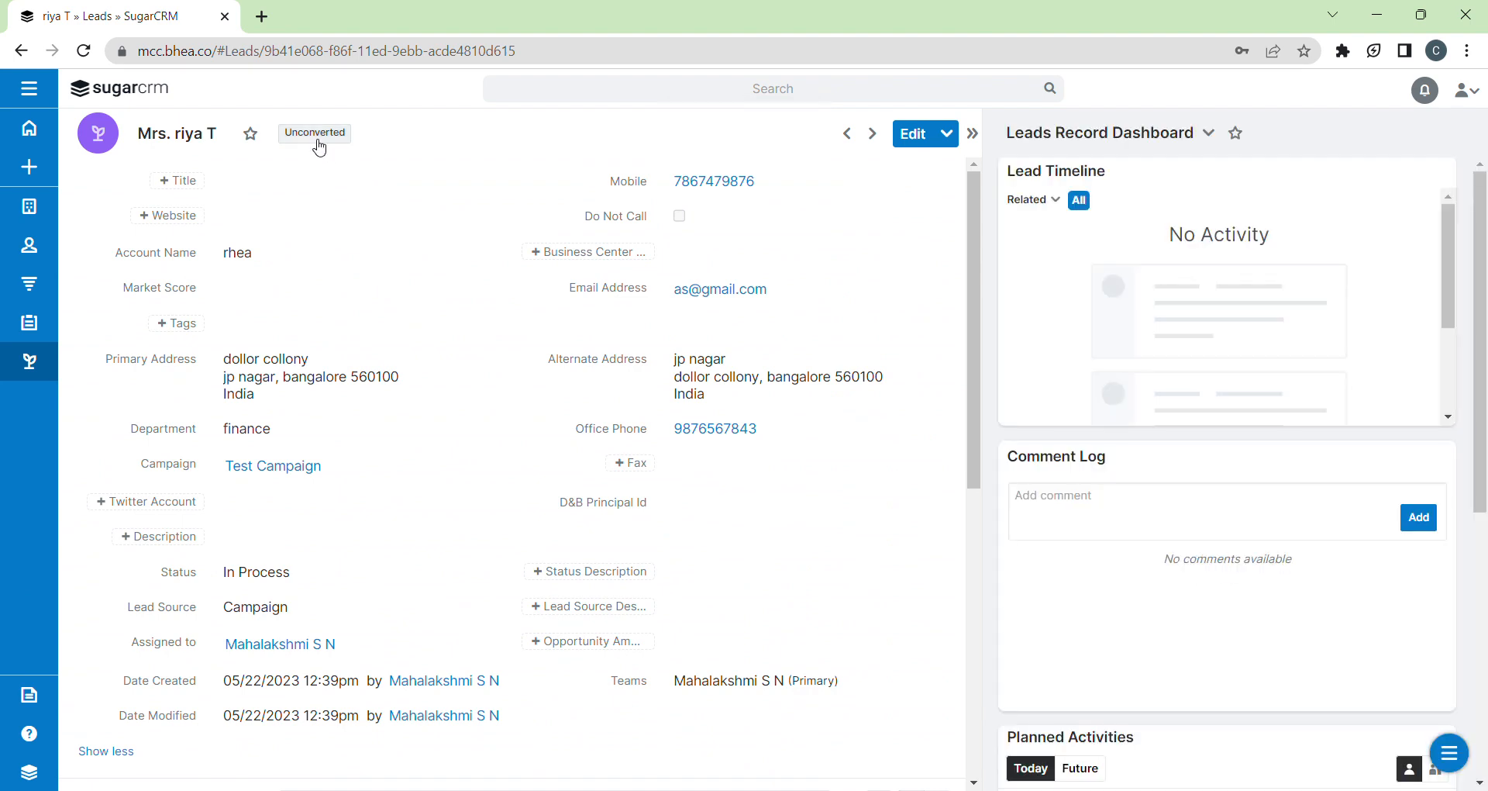
click(949, 138)
click(771, 235)
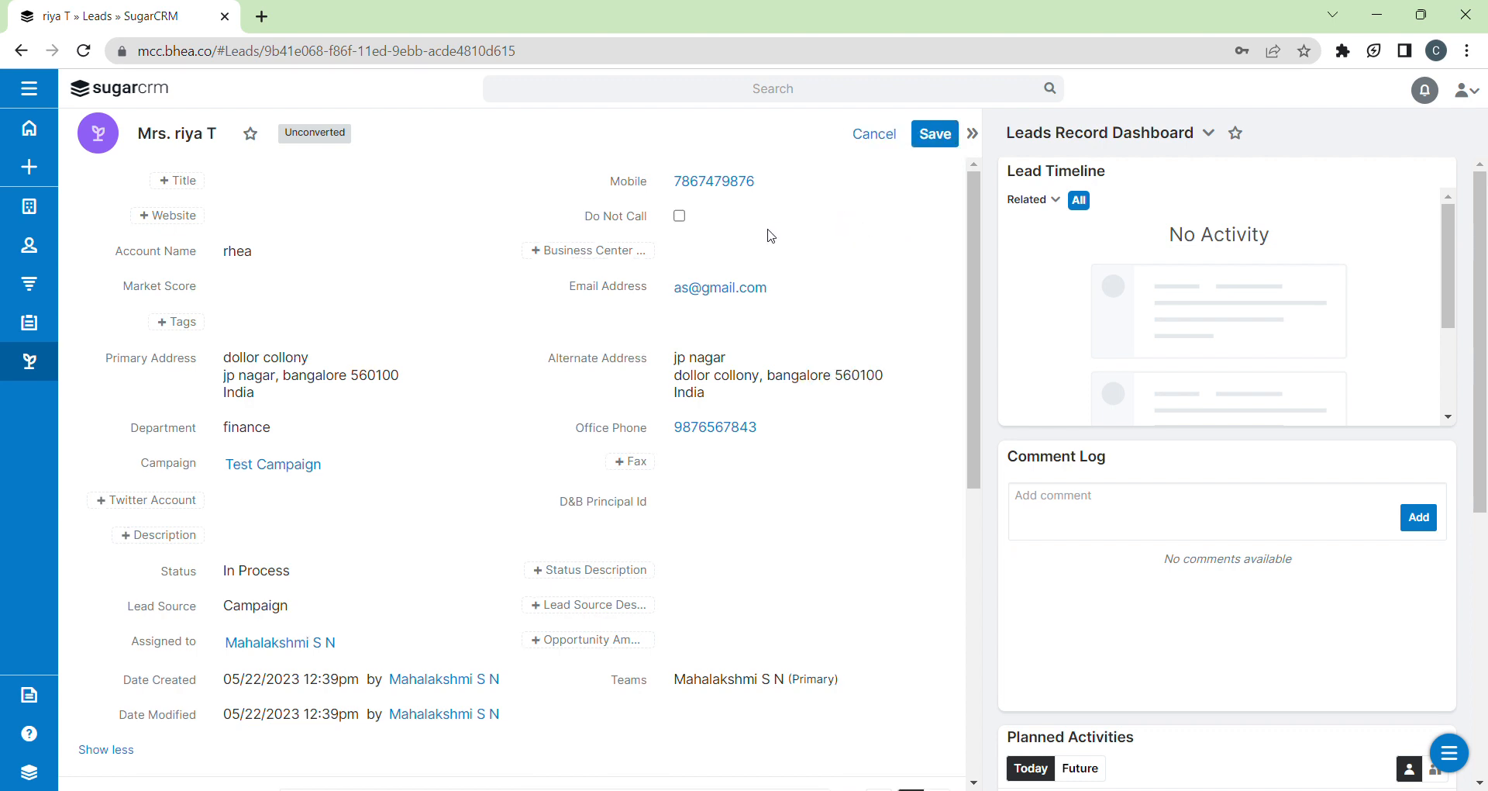
click(26, 55)
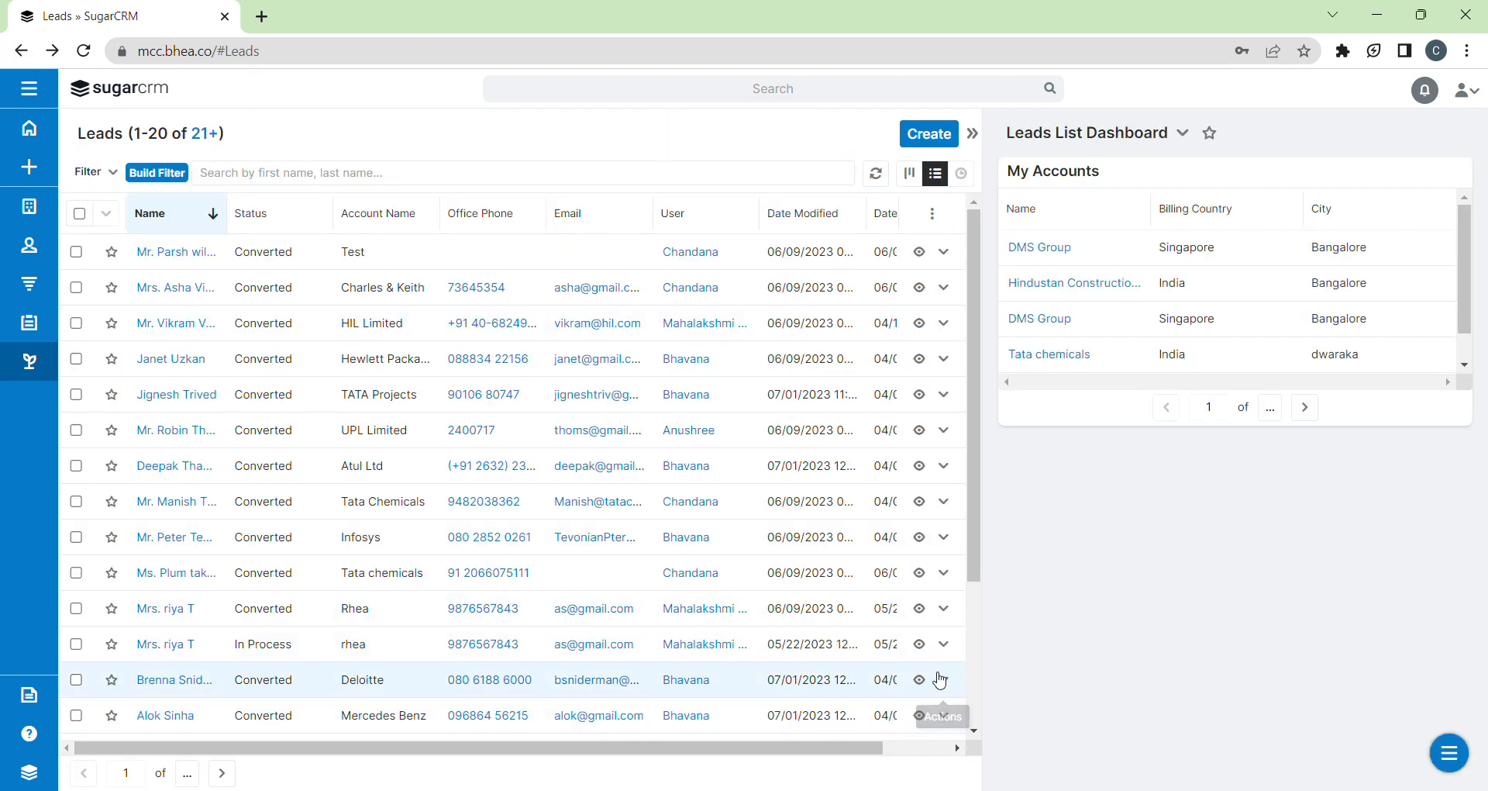
Step: Start converting the In Process lead from the list, then cancel
click(943, 643)
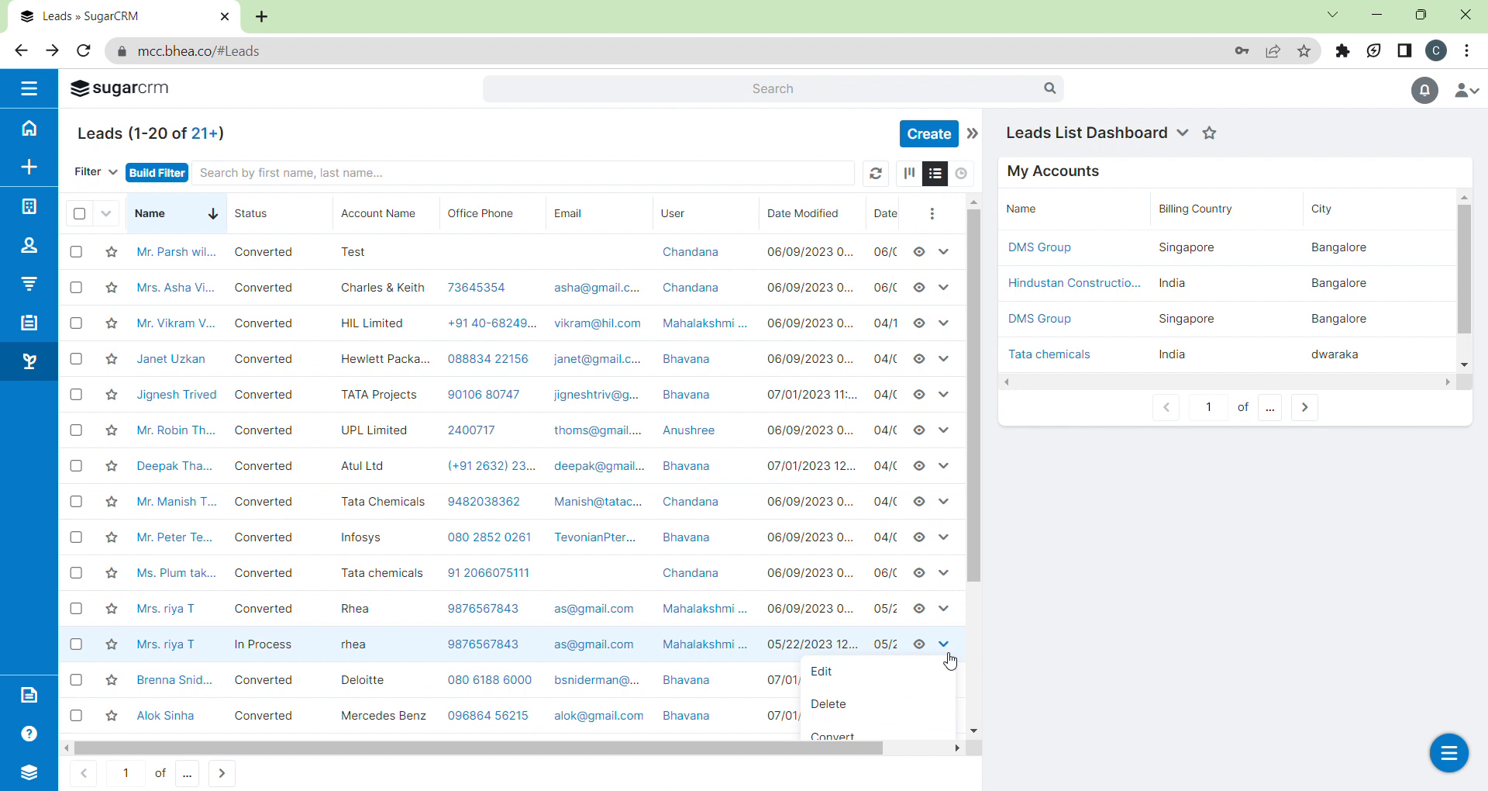
scroll(974, 592, down, 1)
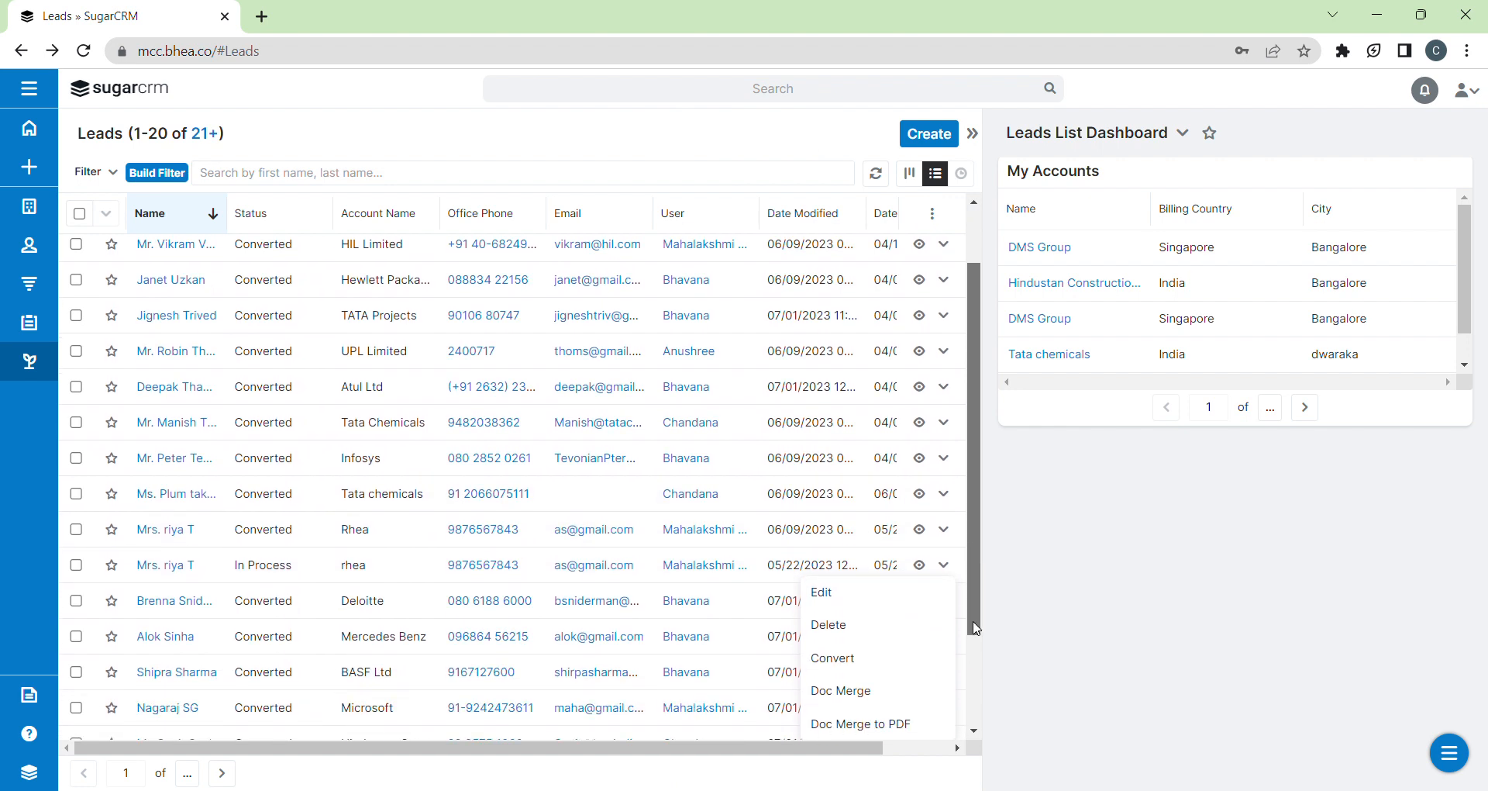
click(881, 658)
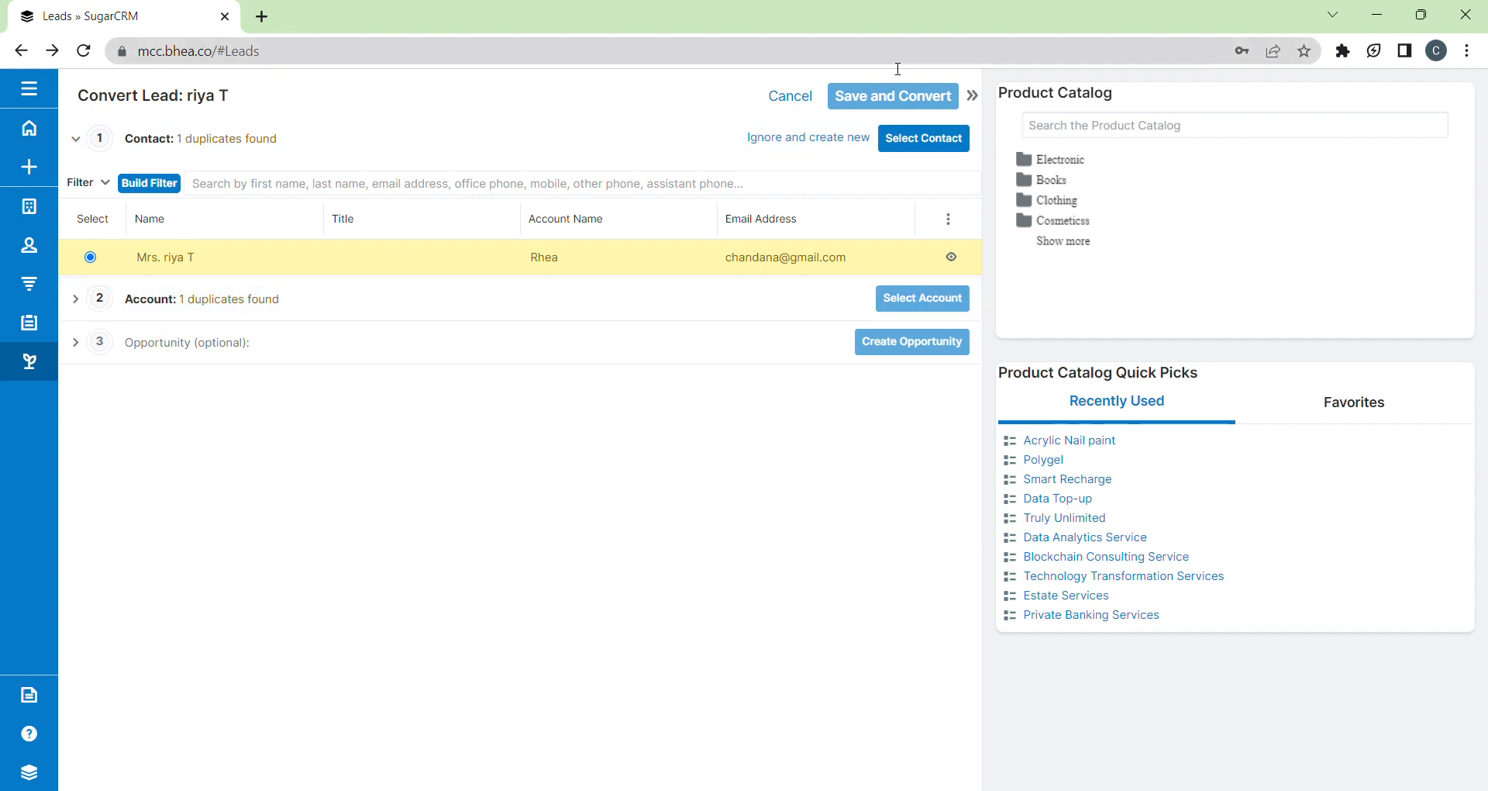
click(802, 96)
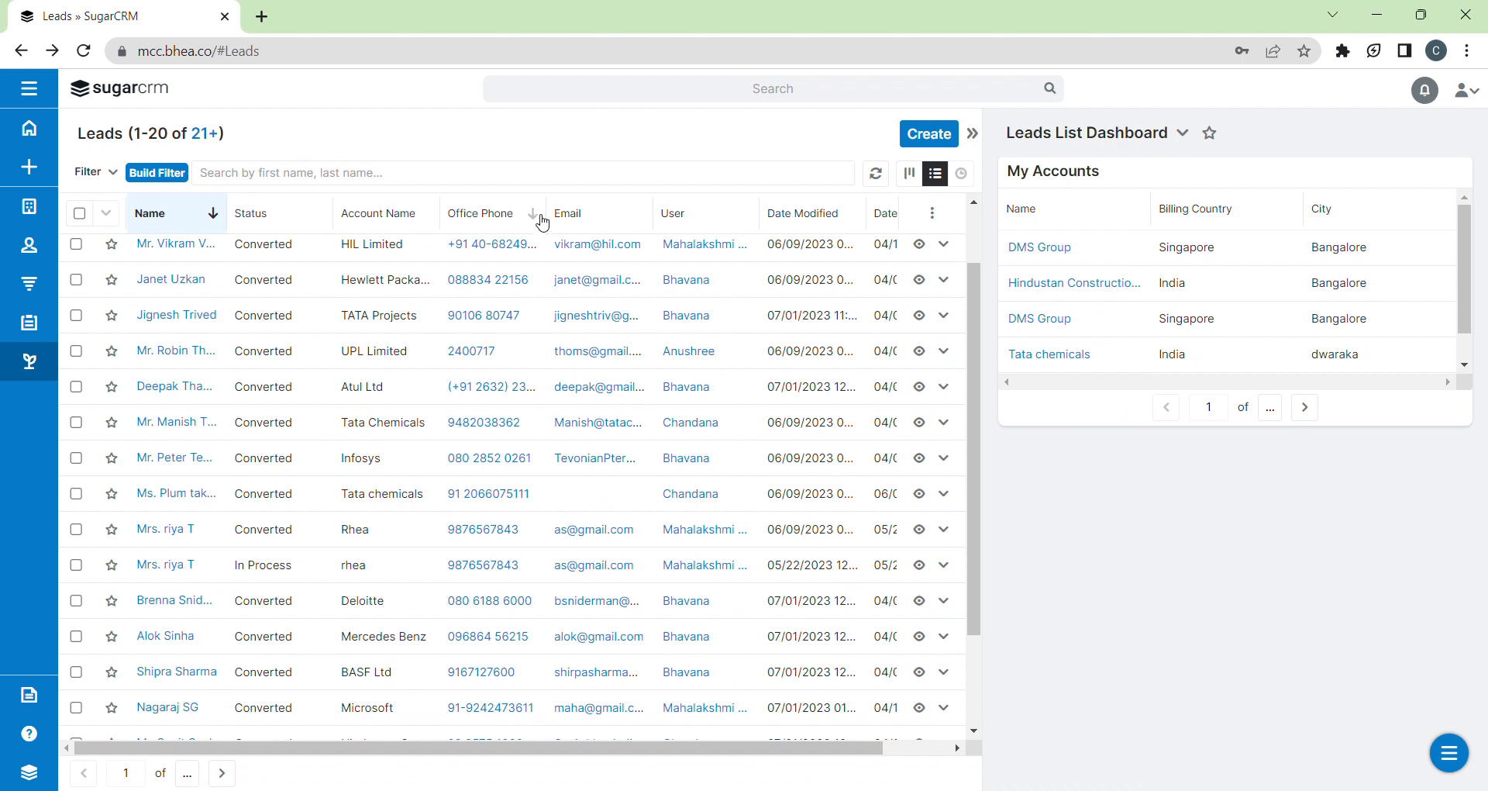
Step: Switch Leads to Tile View and drag the In Process lead card into Converted
click(910, 173)
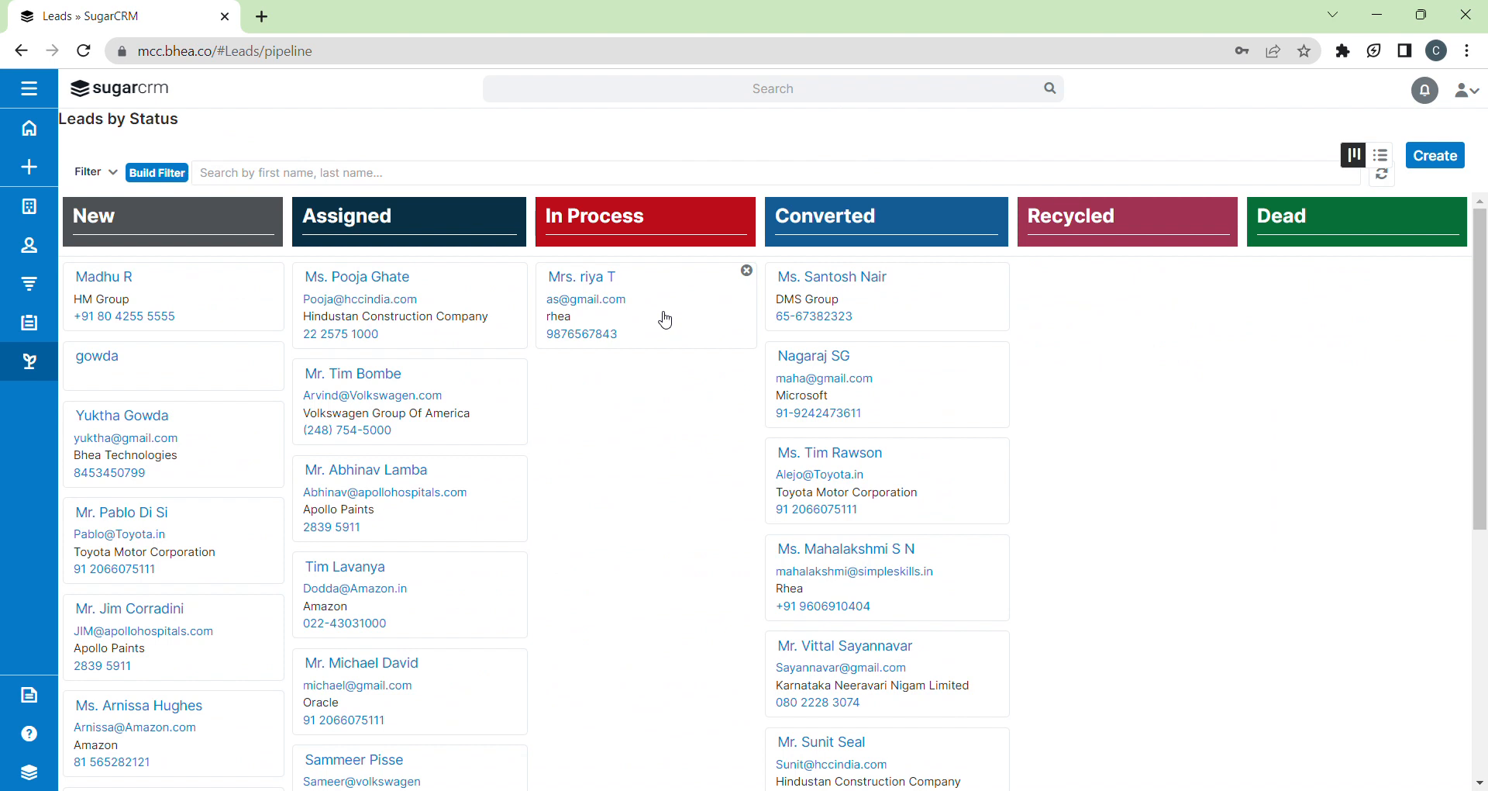
drag(665, 319, 776, 535)
drag(664, 303, 906, 657)
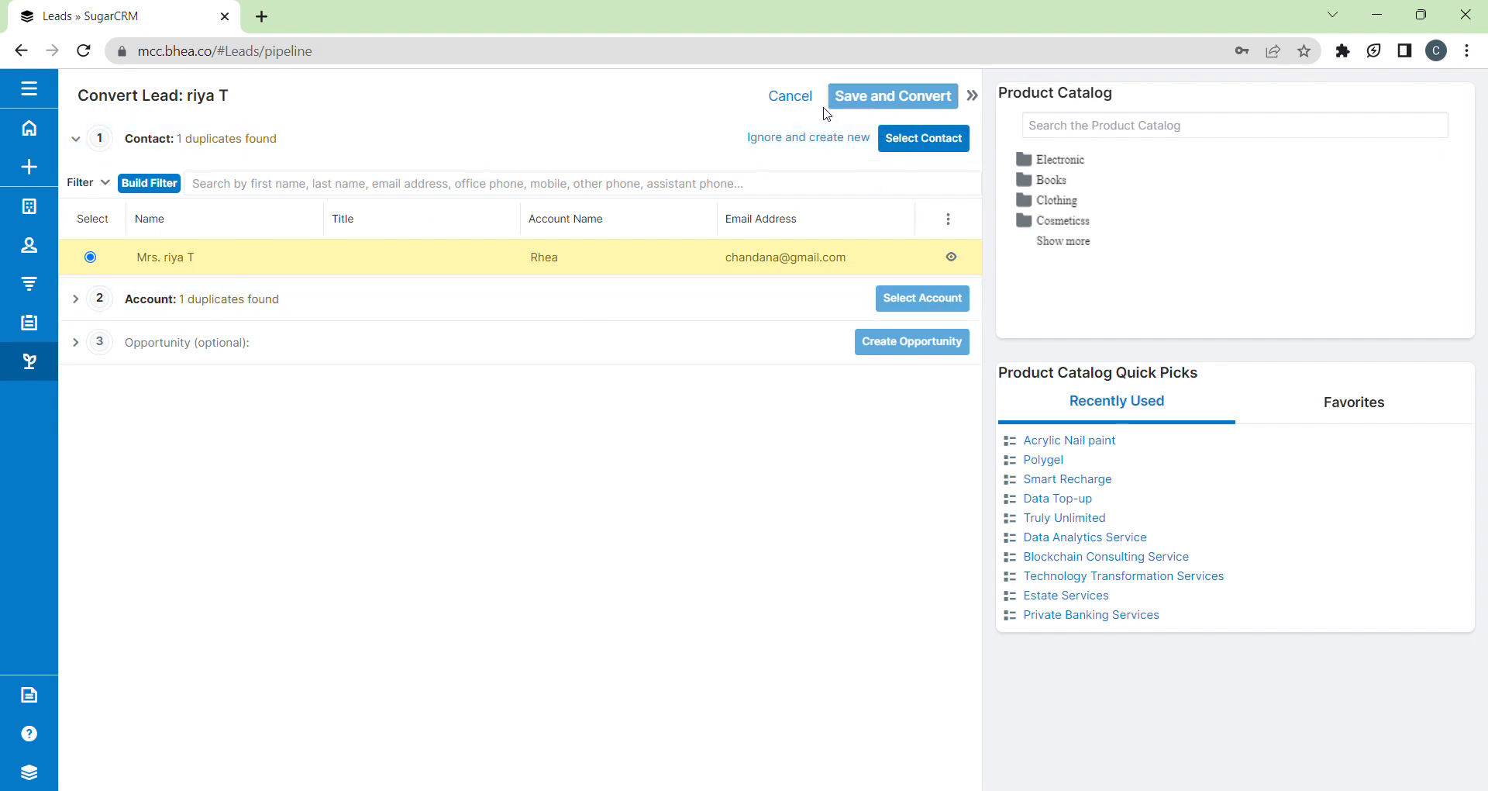
click(800, 97)
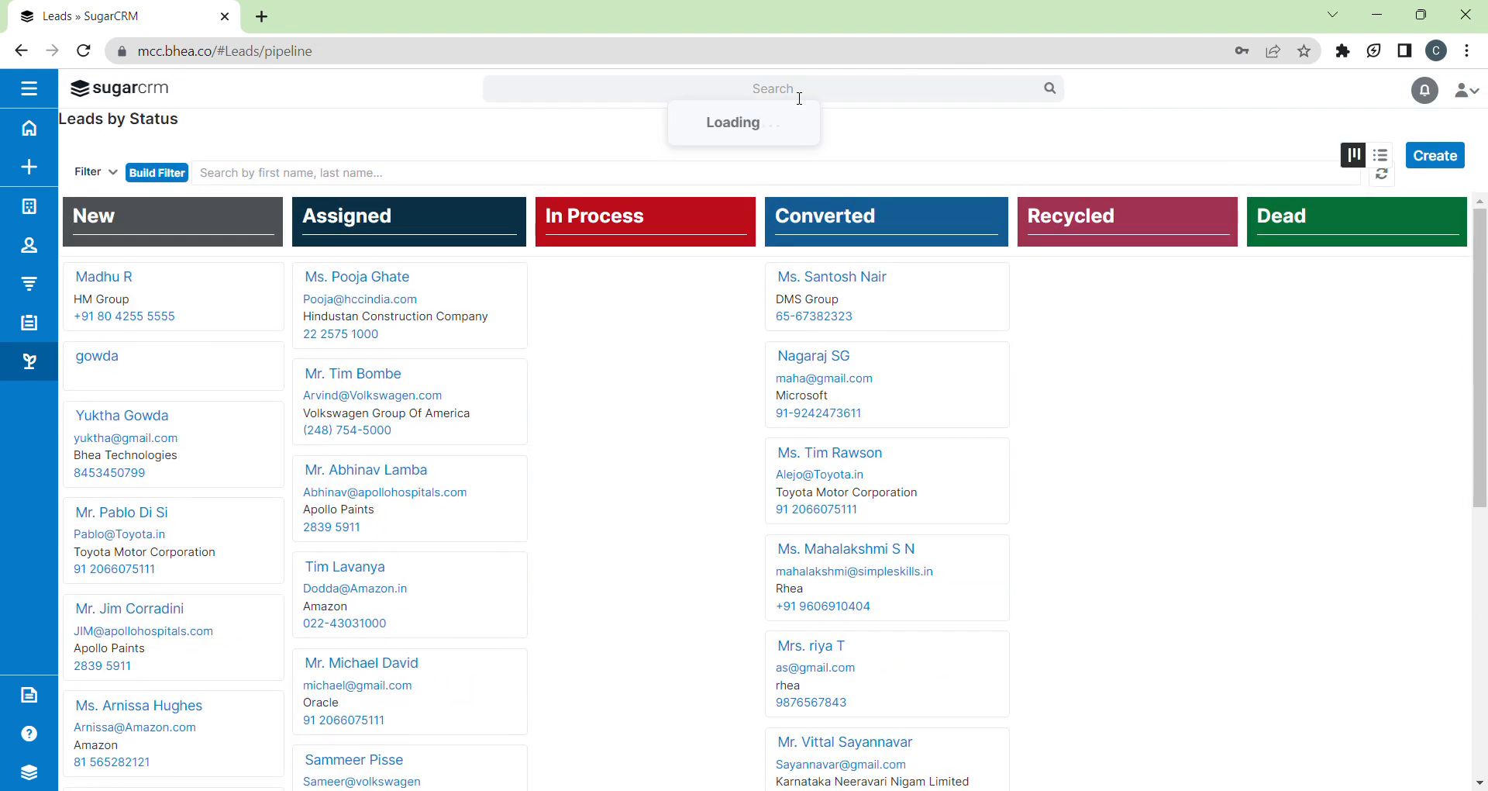